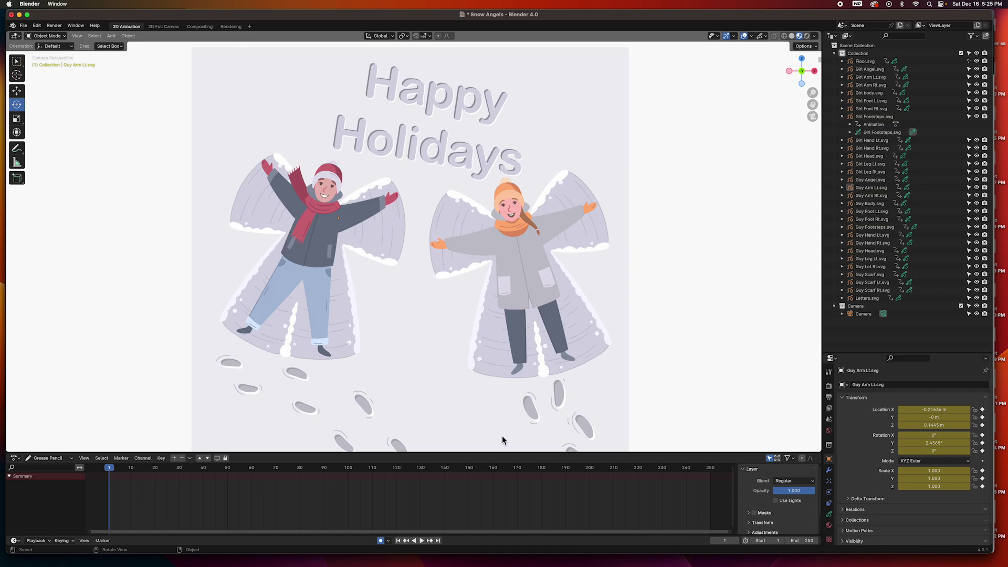
Step: Review the snow angels vector's page on Freepik, including its file type, and switch to Adobe Illustrator
key(super+Tab)
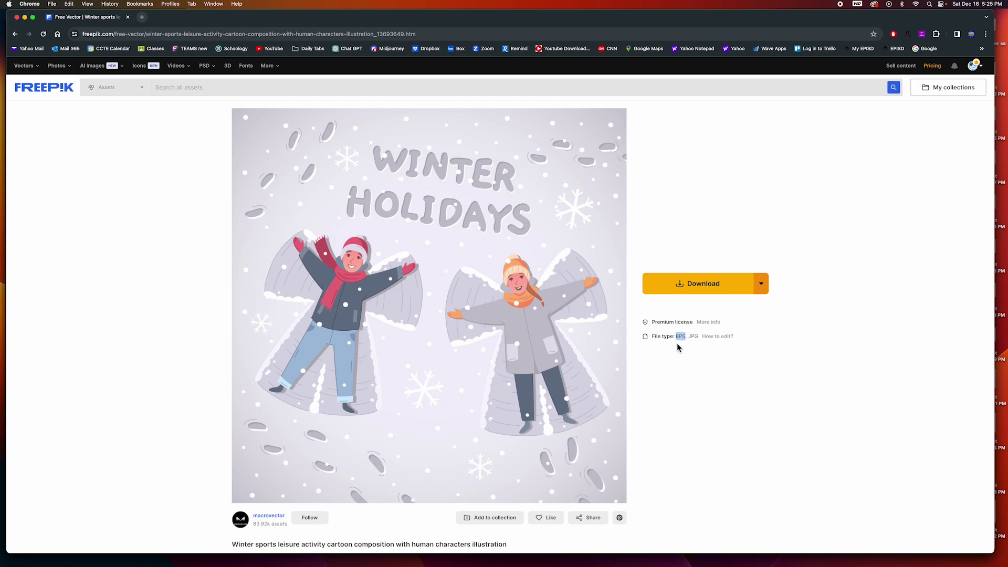
click(651, 385)
mouse_move(306, 553)
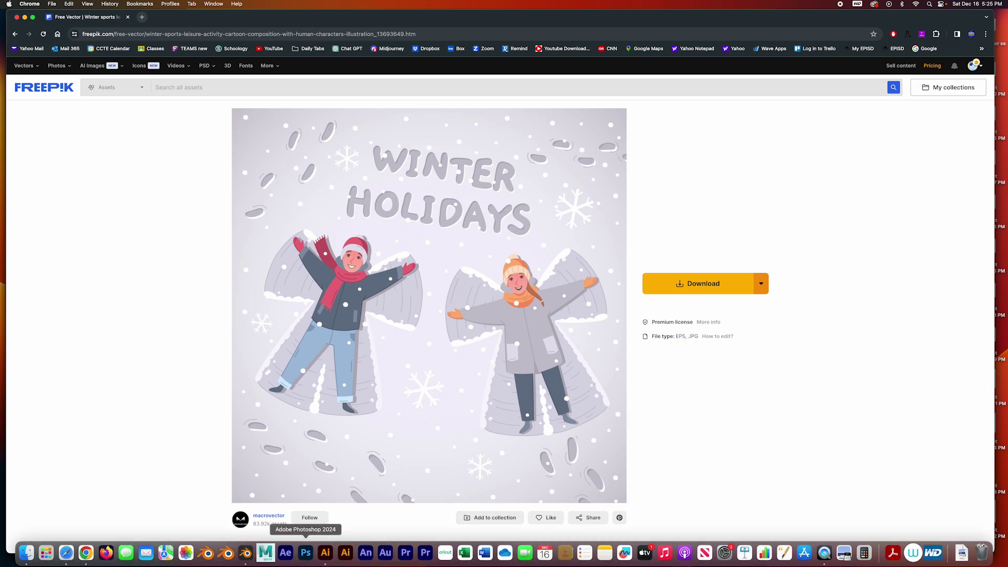
click(326, 554)
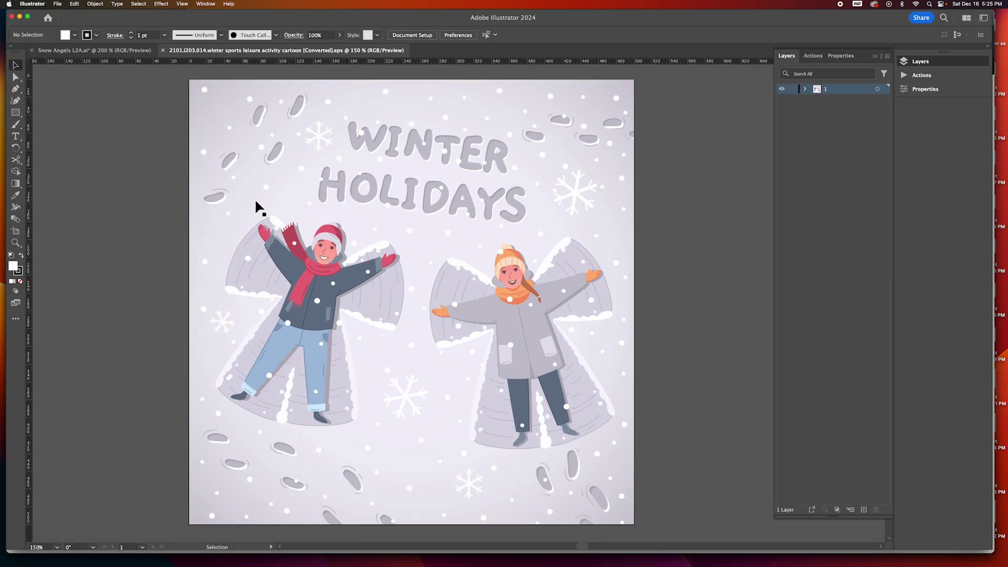
Step: Delete the group of scattered white snow dots and the group of snowflakes from the artwork
click(15, 78)
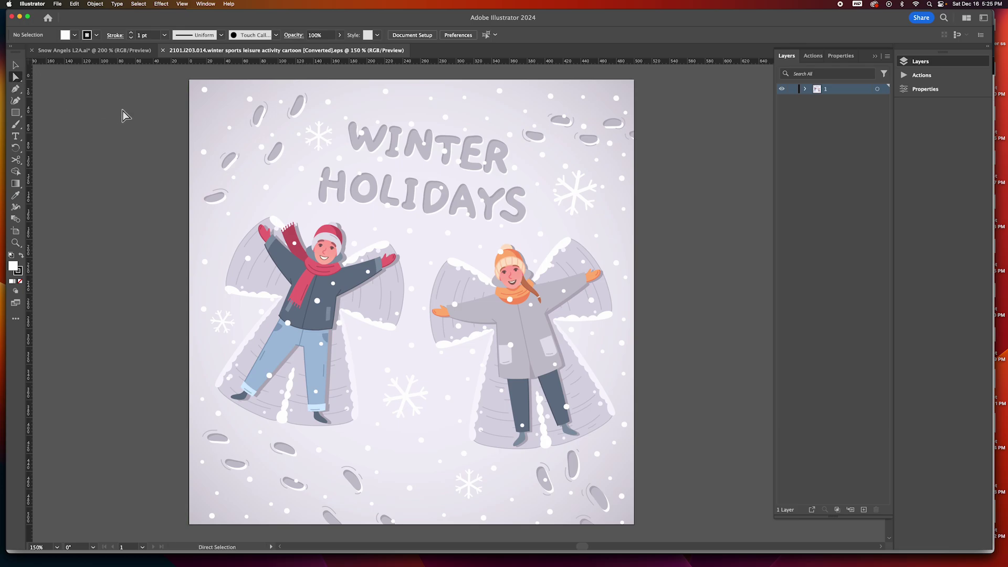
alt+click(205, 91)
alt+click(205, 91)
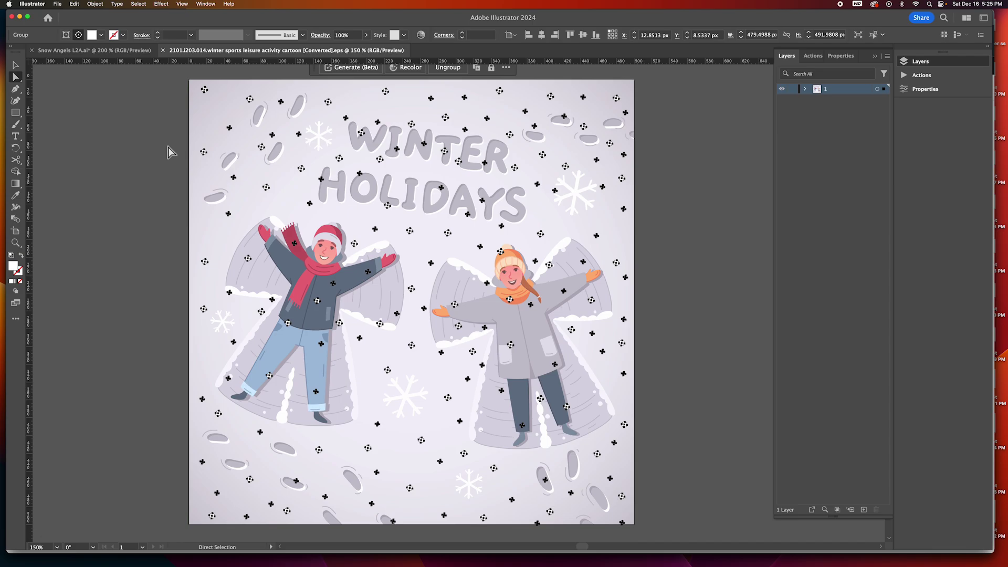
key(Delete)
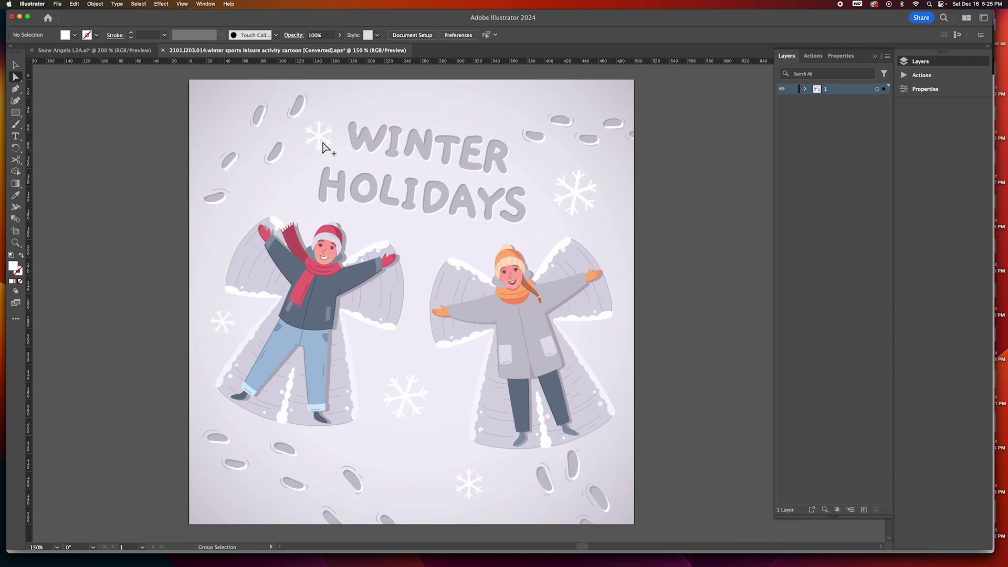
alt+click(322, 140)
alt+click(323, 140)
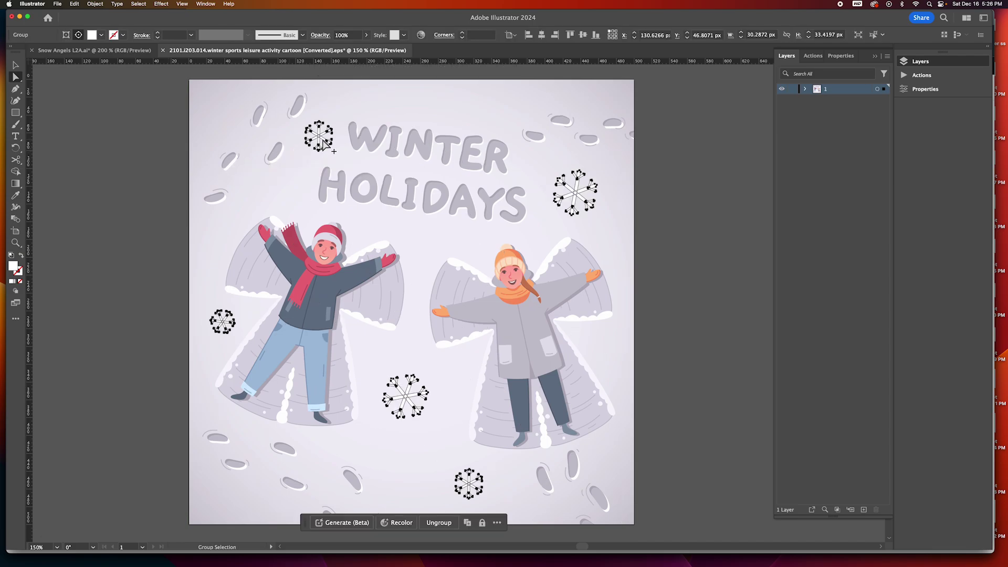
key(Delete)
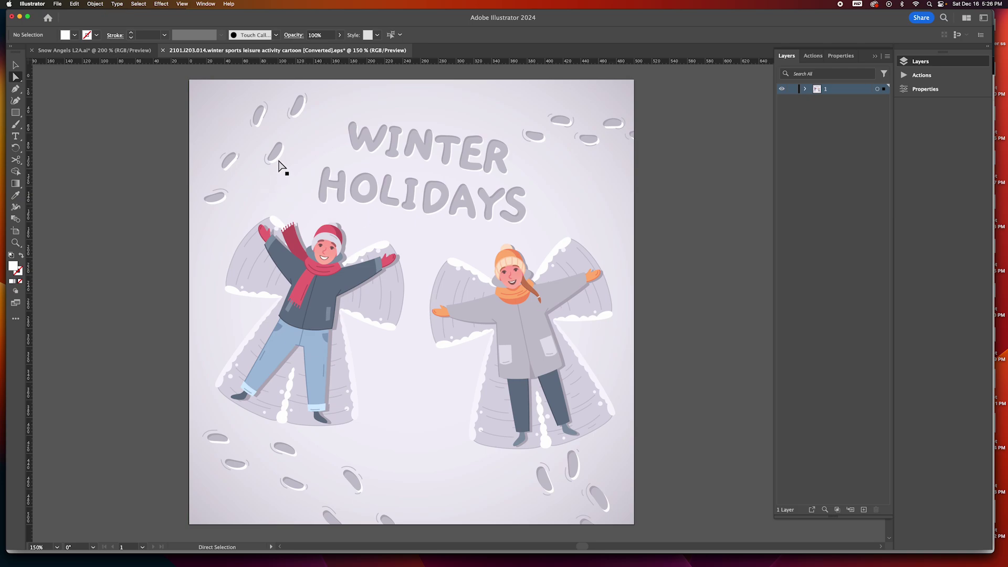
Step: Delete both groups of footprints in the upper corners of the artwork, keeping the footprints below the figures
key(alt)
alt+click(280, 149)
alt+click(280, 149)
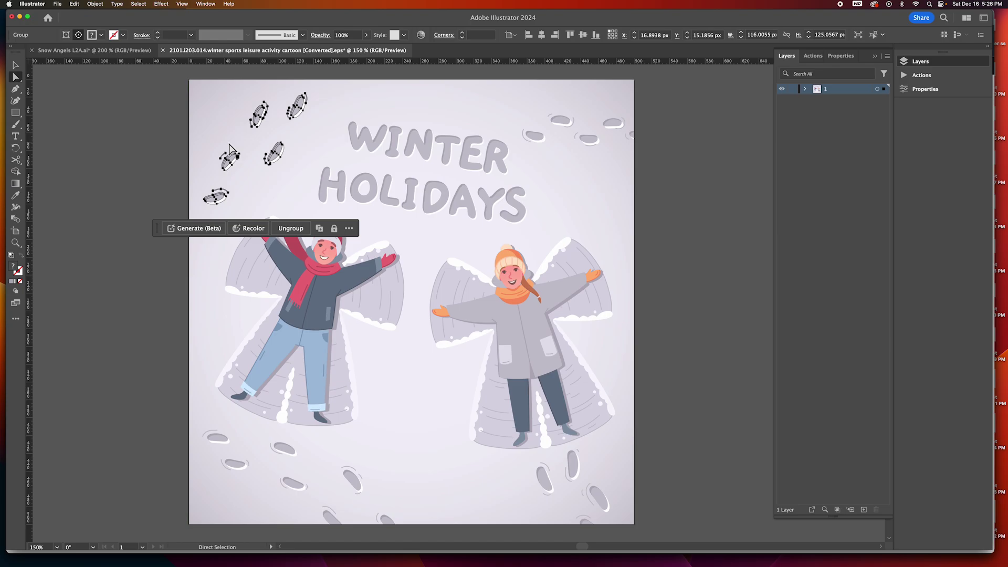
key(Delete)
alt+click(530, 138)
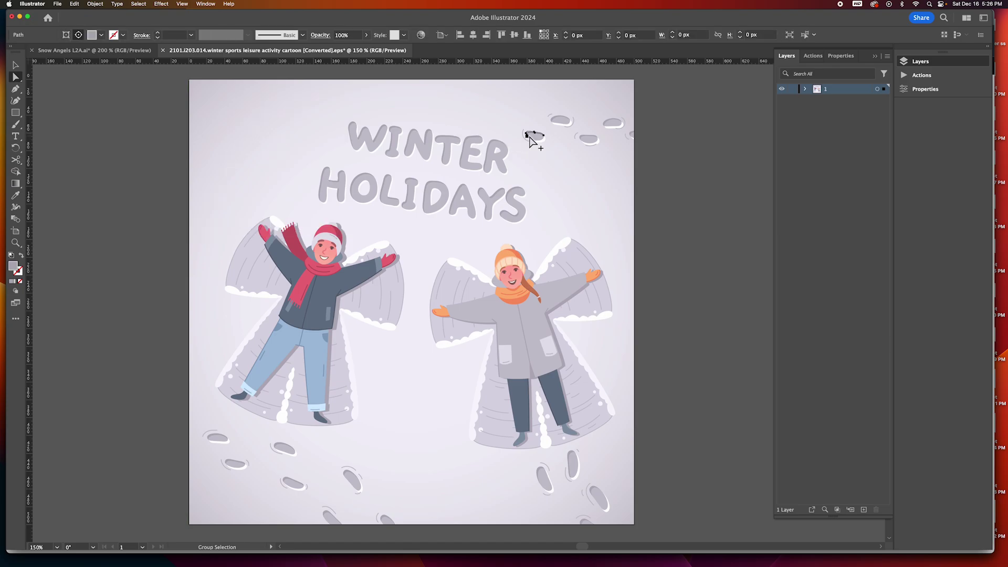
alt+click(531, 139)
alt+click(531, 139)
key(Delete)
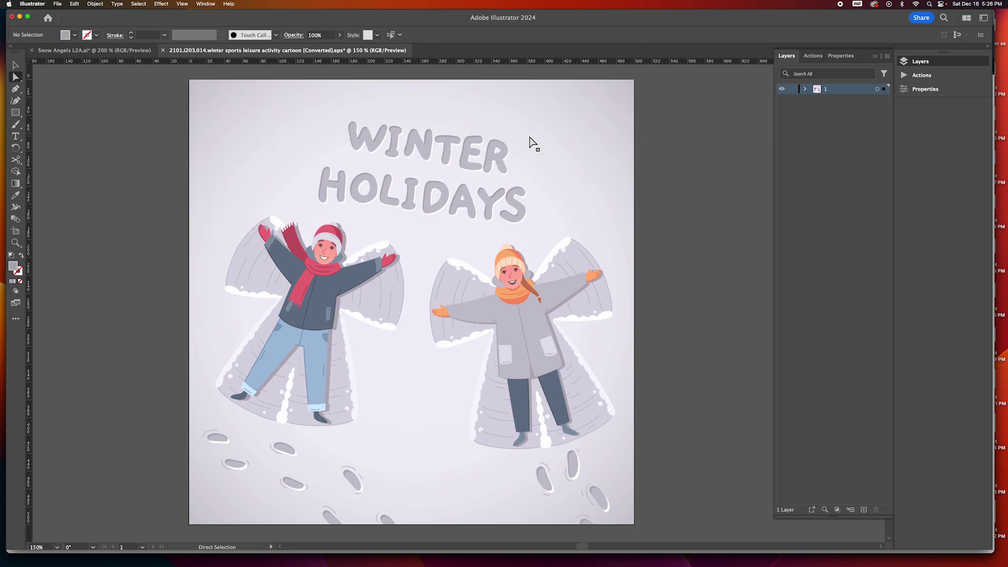
Step: Delete the entire WINTER HOLIDAYS lettering group above the two figures
alt+click(428, 153)
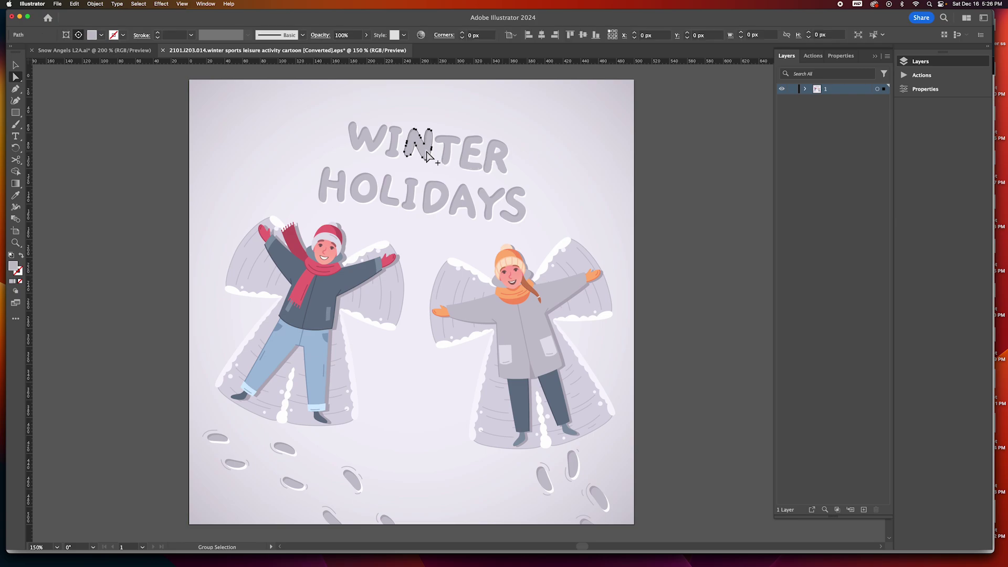
alt+click(428, 153)
alt+click(428, 153)
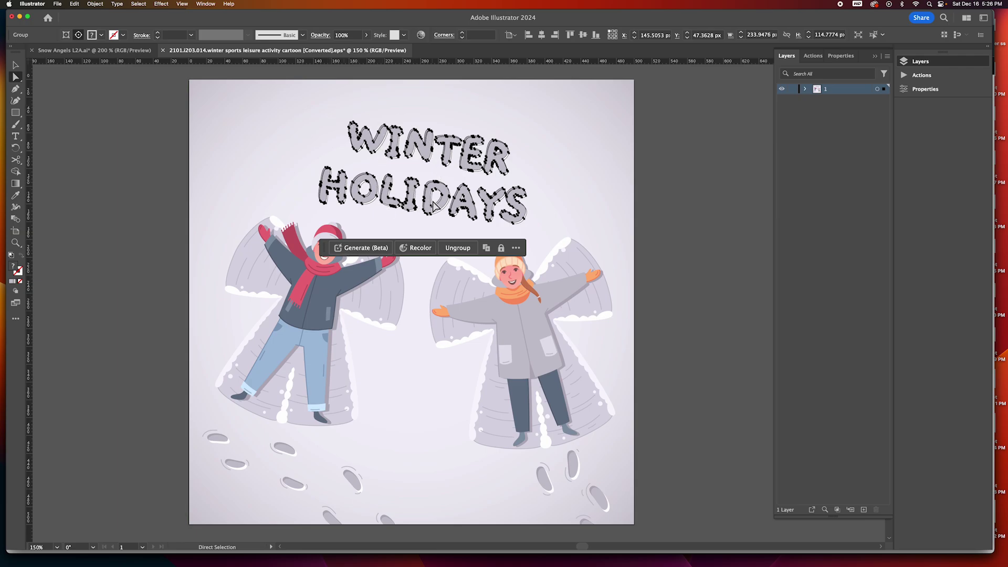
key(Delete)
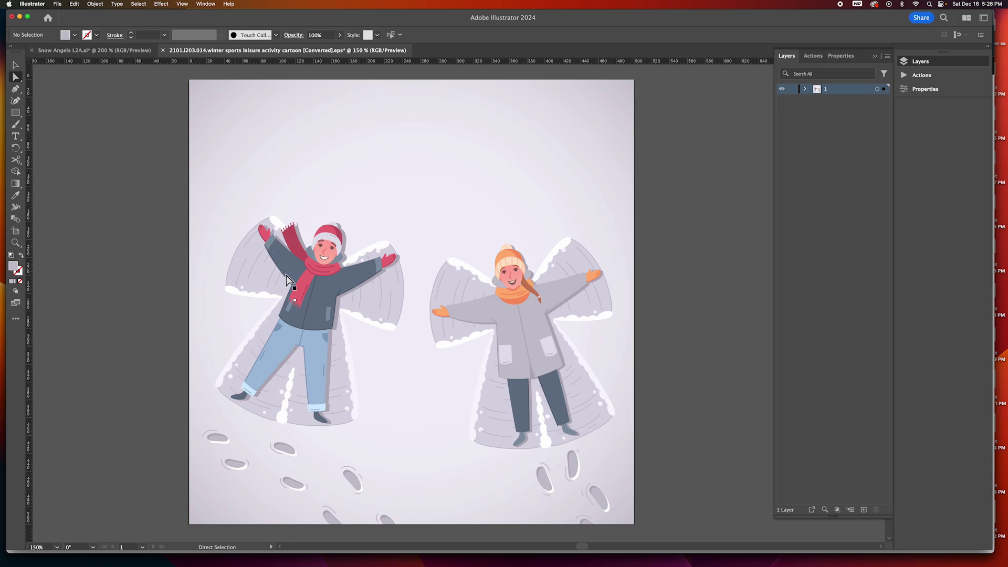
Step: Lock the gradient background rectangle in its original position so it cannot be moved
drag(247, 164, 342, 148)
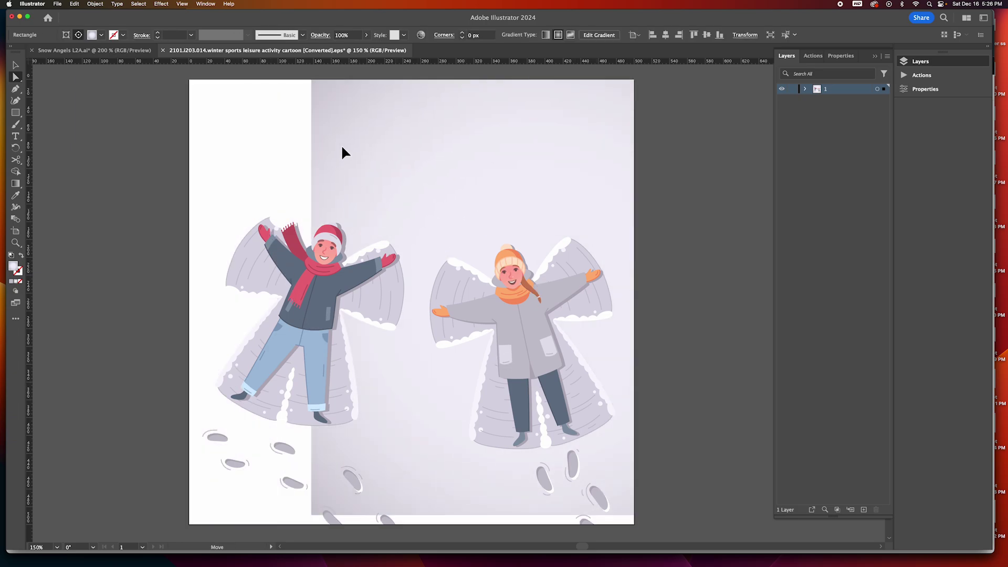
key(super+z)
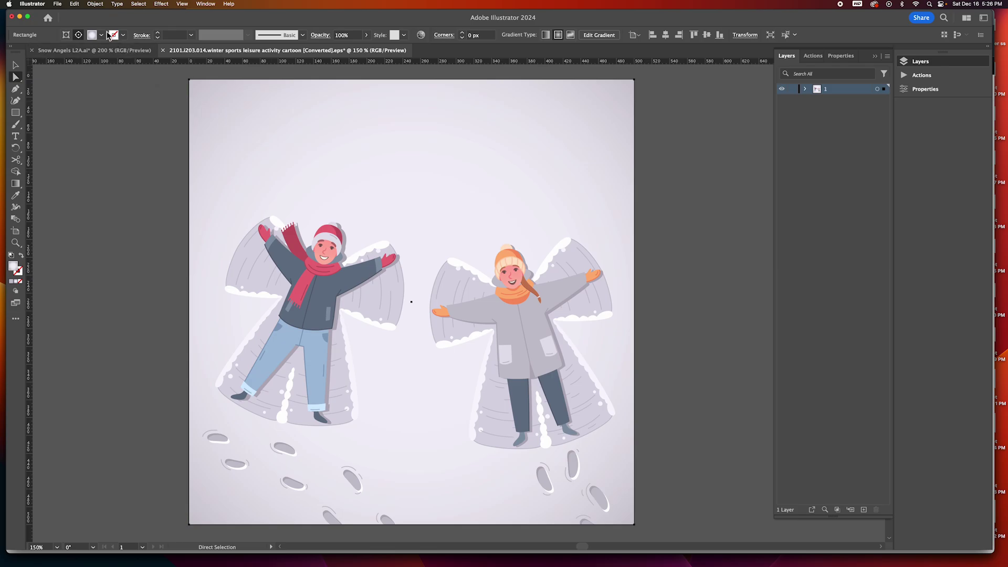
click(94, 4)
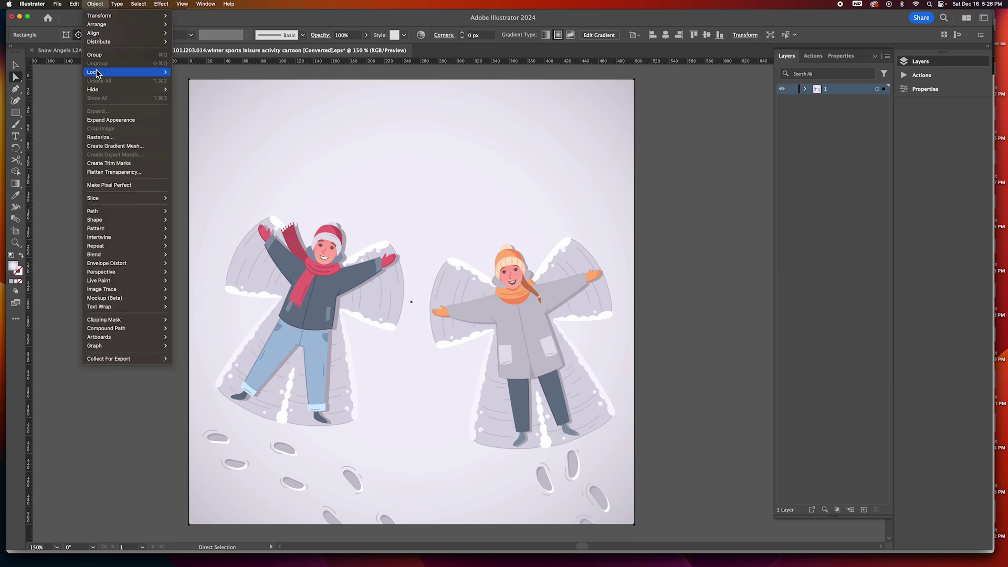
mouse_move(97, 75)
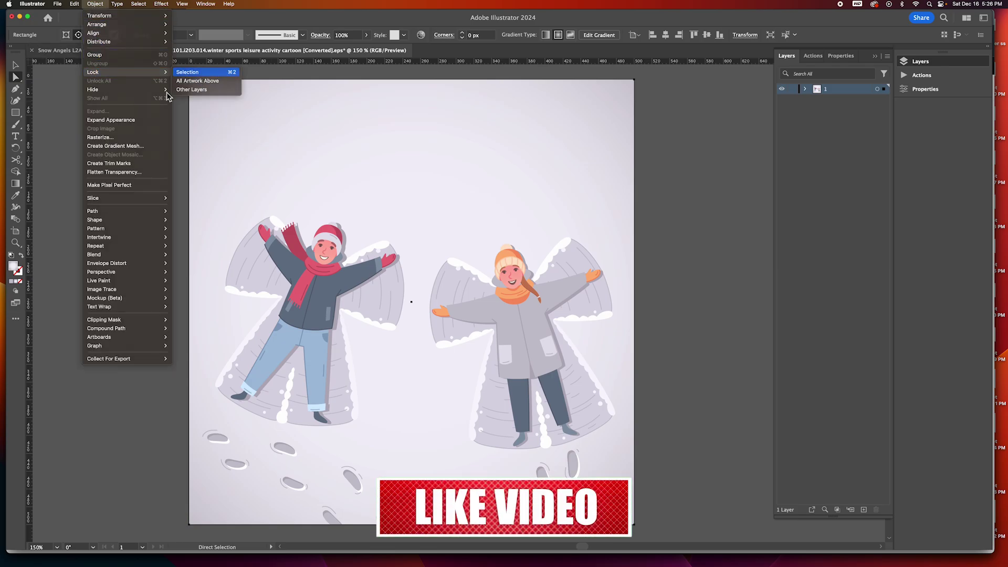
click(189, 72)
mouse_move(302, 194)
alt+mouse_down()
mouse_move(356, 243)
mouse_move(319, 193)
alt+mouse_up()
Step: Release the clipping mask on the clip group containing the snow angels and footprints
key(v)
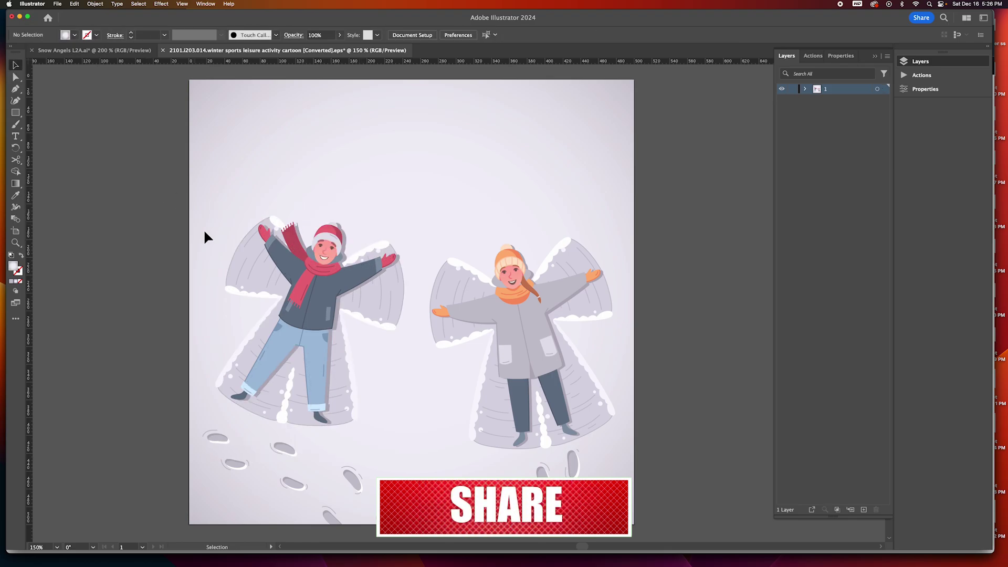
click(289, 260)
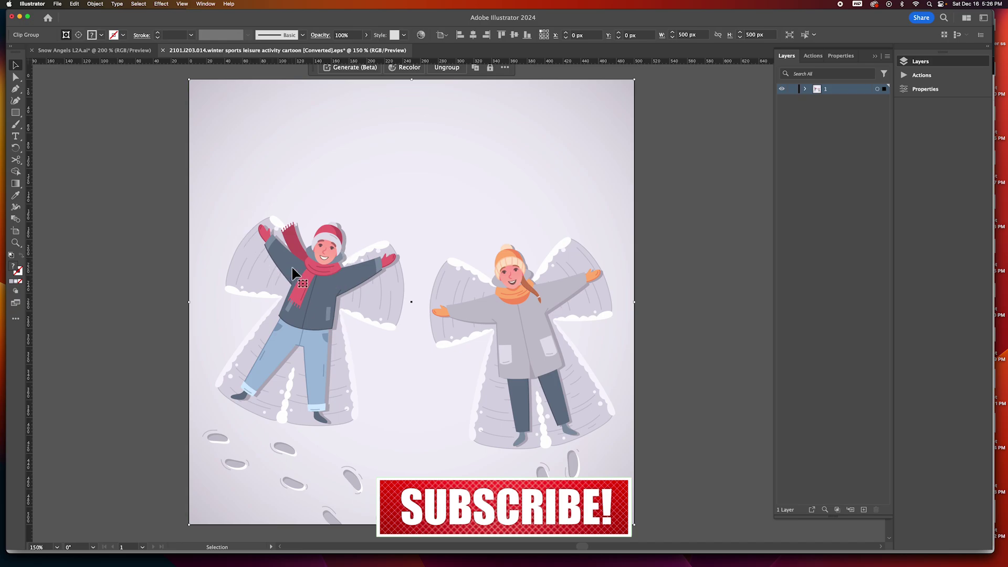
key(super+minus)
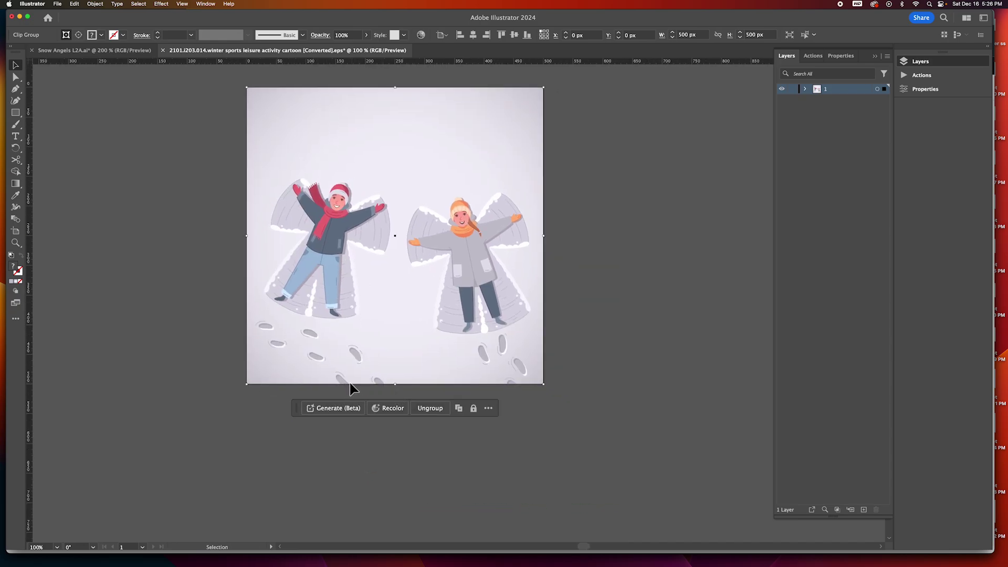
key(z)
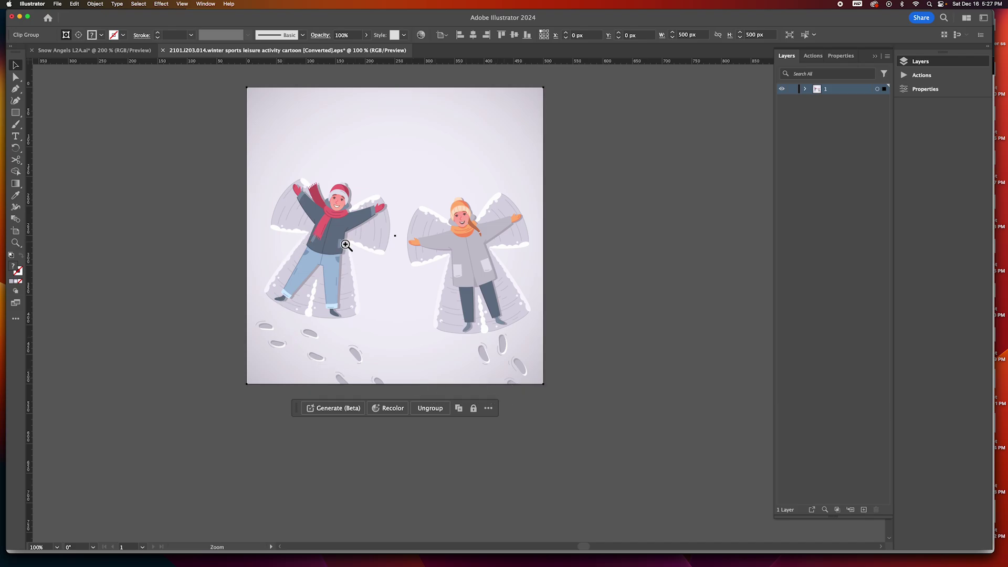
click(349, 250)
drag(353, 254, 241, 277)
key(v)
click(96, 6)
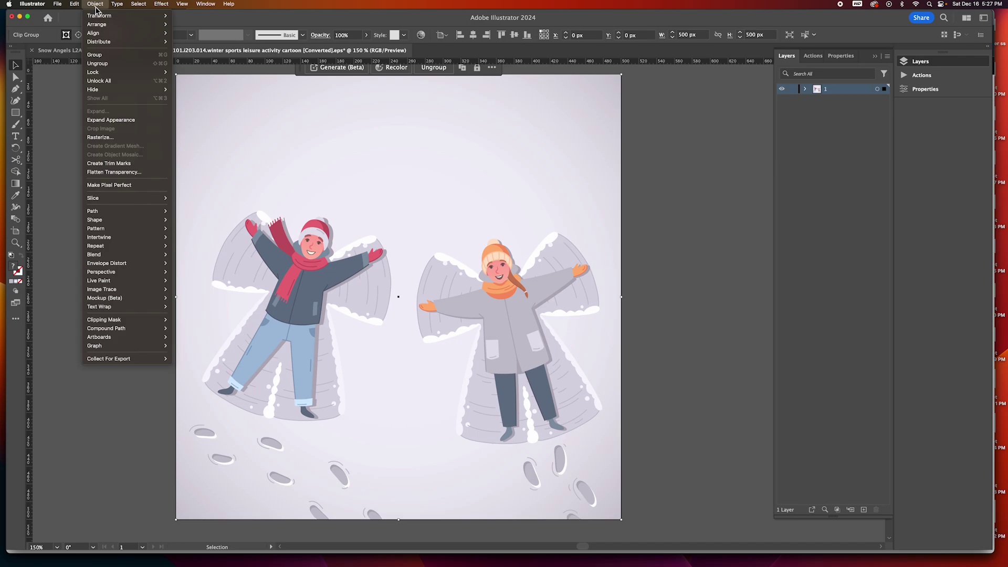
mouse_move(116, 323)
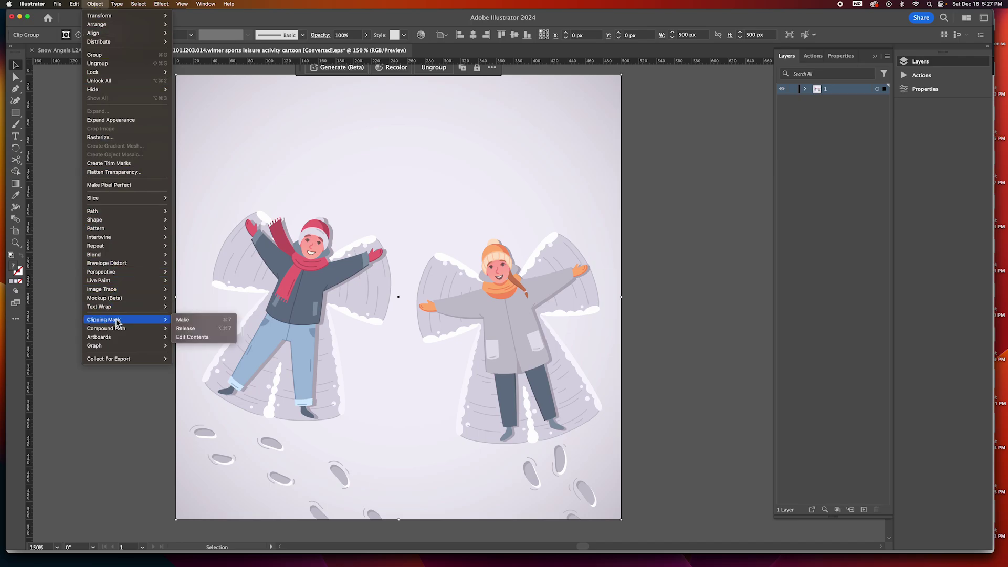
click(182, 329)
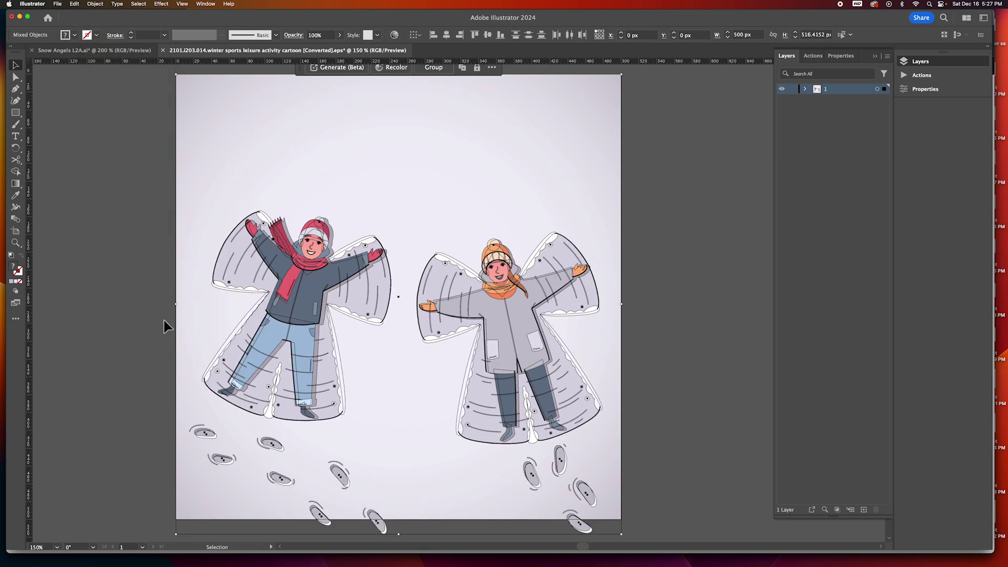
Step: Inspect the leftover unfilled clipping rectangle around the artwork using Direct Selection, and clear the selection
click(113, 280)
click(15, 78)
alt+click(15, 77)
alt+click(177, 91)
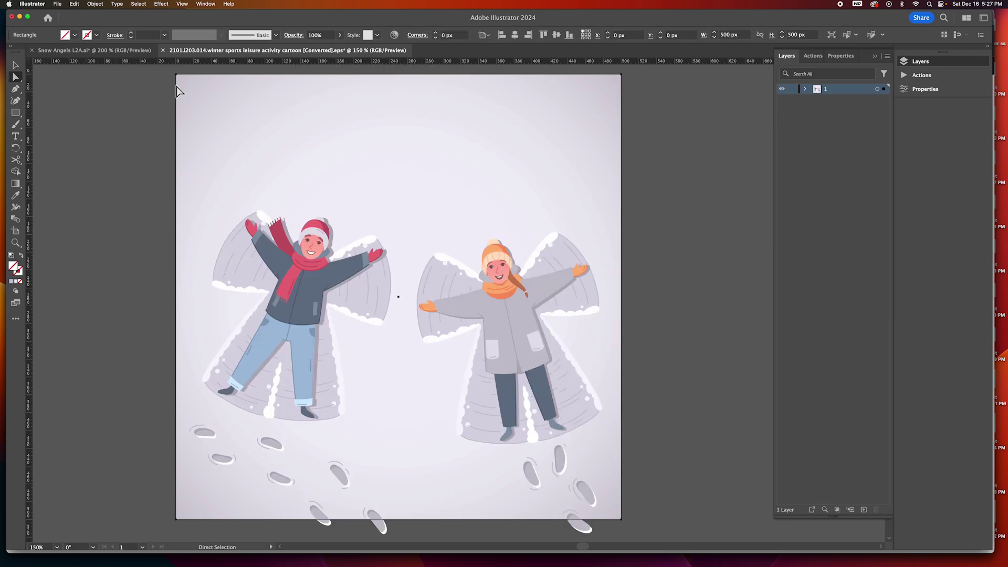
key(super+shift+a)
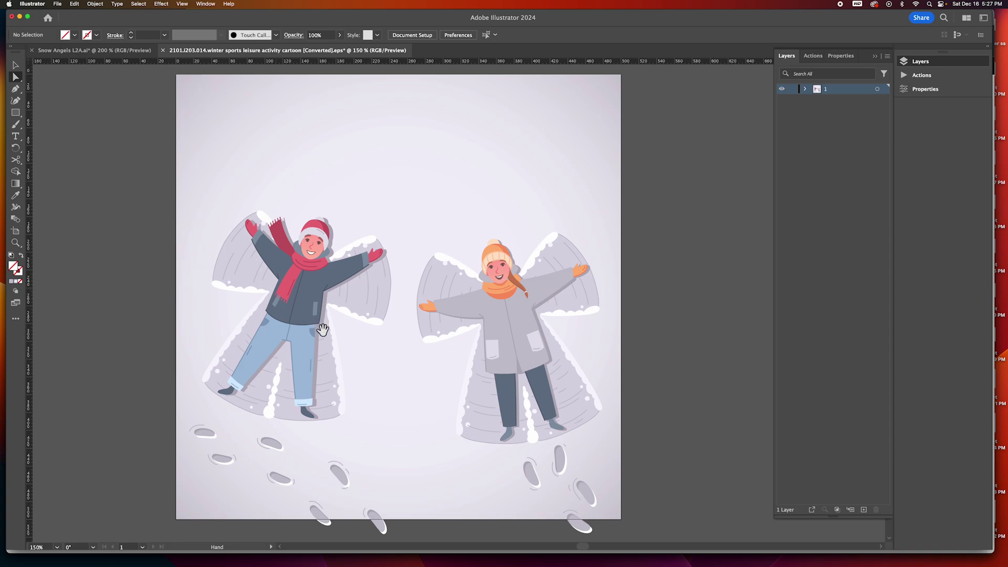
Step: Ungroup the artwork so the snow angels separate from the footprints, and clear the selection
scroll(315, 321, down, 2)
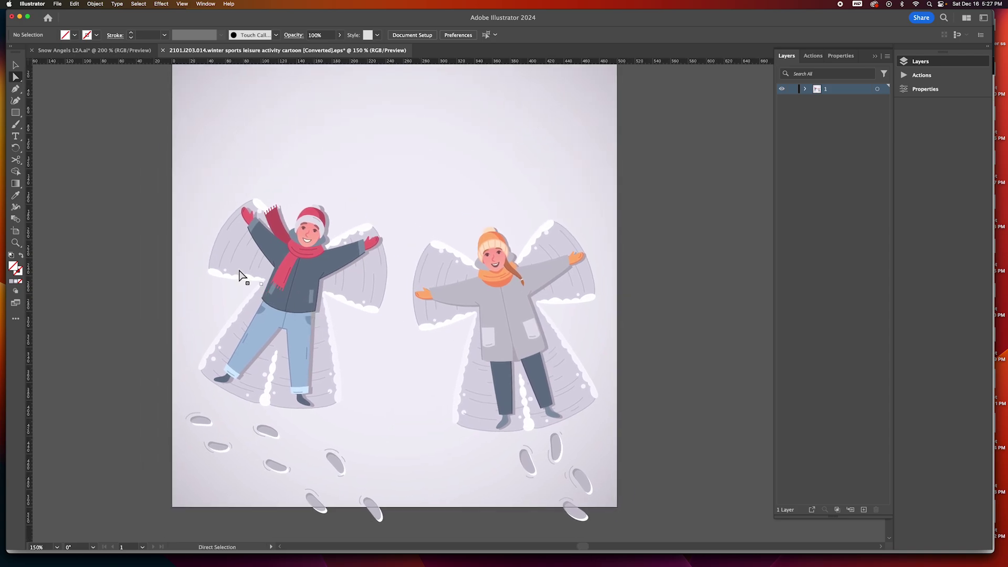
click(15, 65)
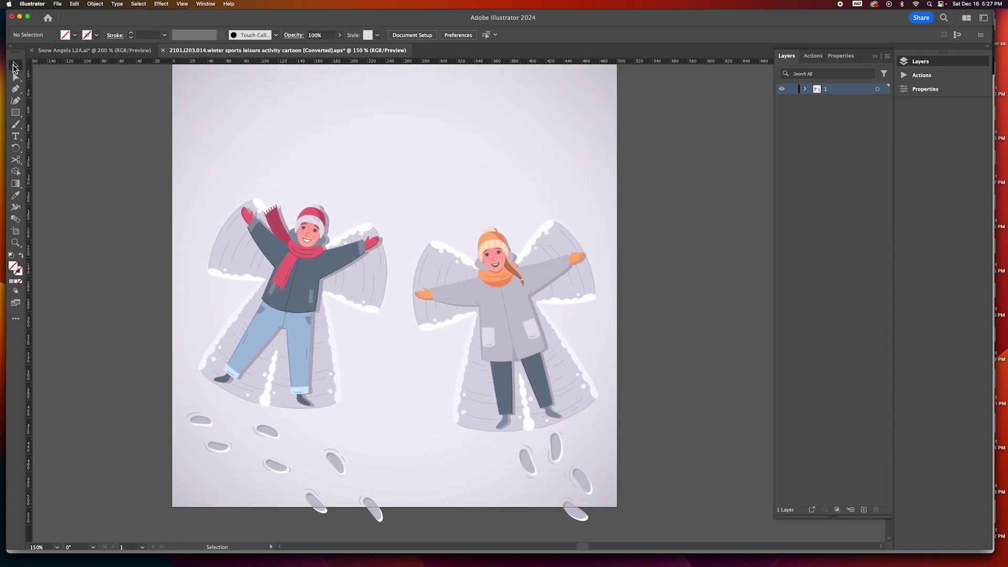
click(248, 261)
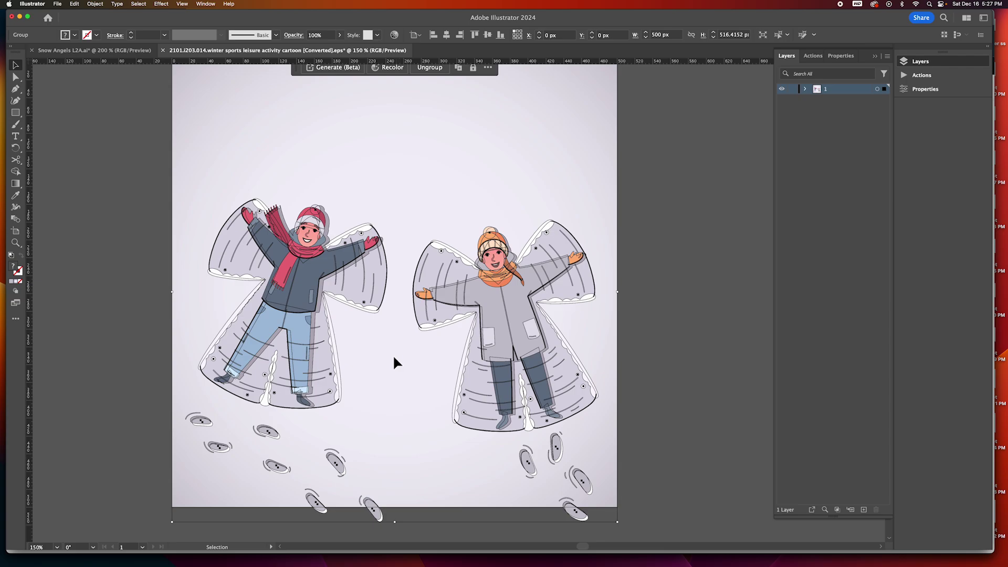
key(super+space)
click(95, 4)
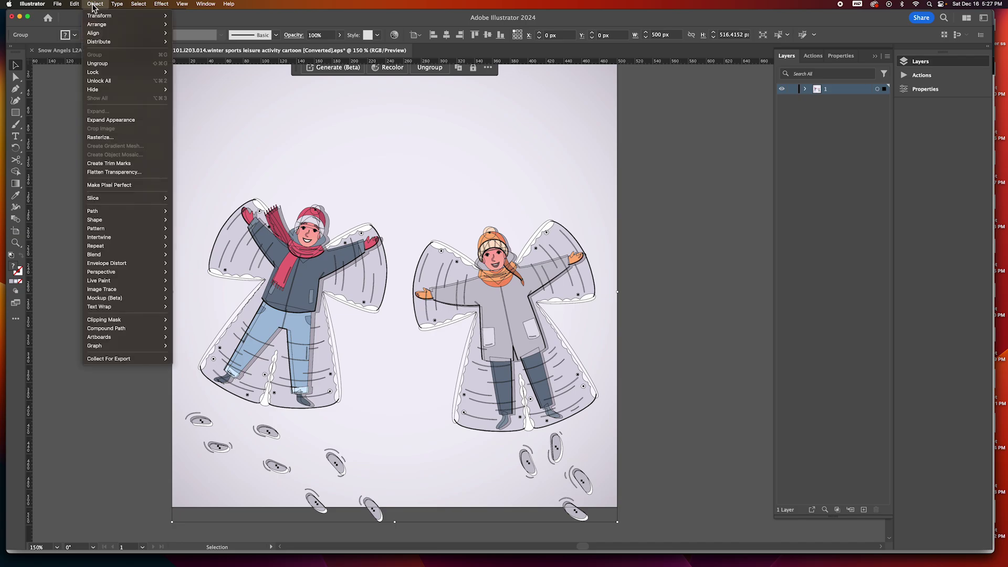
click(98, 63)
click(72, 164)
Step: Ungroup the pair of snow angels and select only the snow angel with the red scarf
click(220, 269)
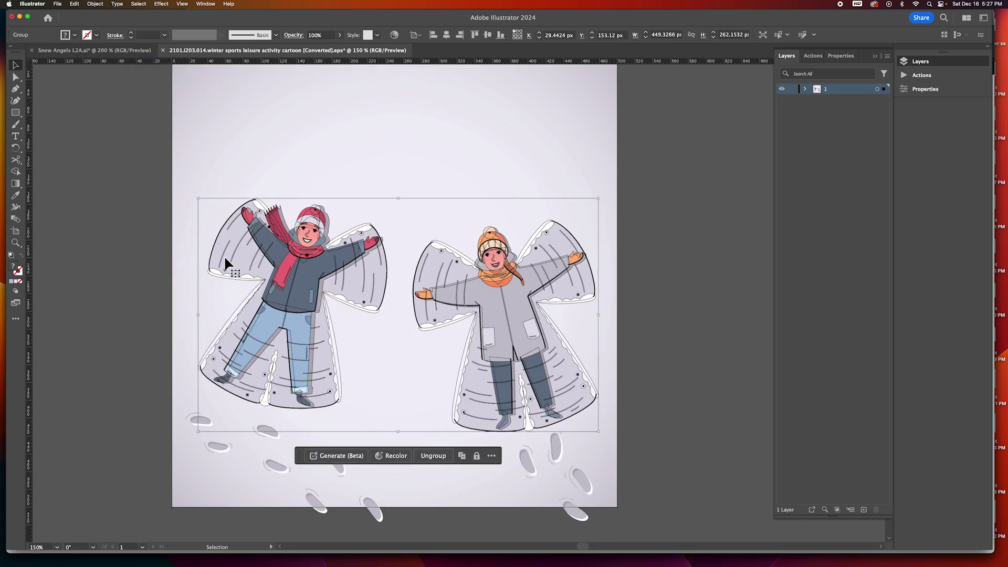
click(95, 3)
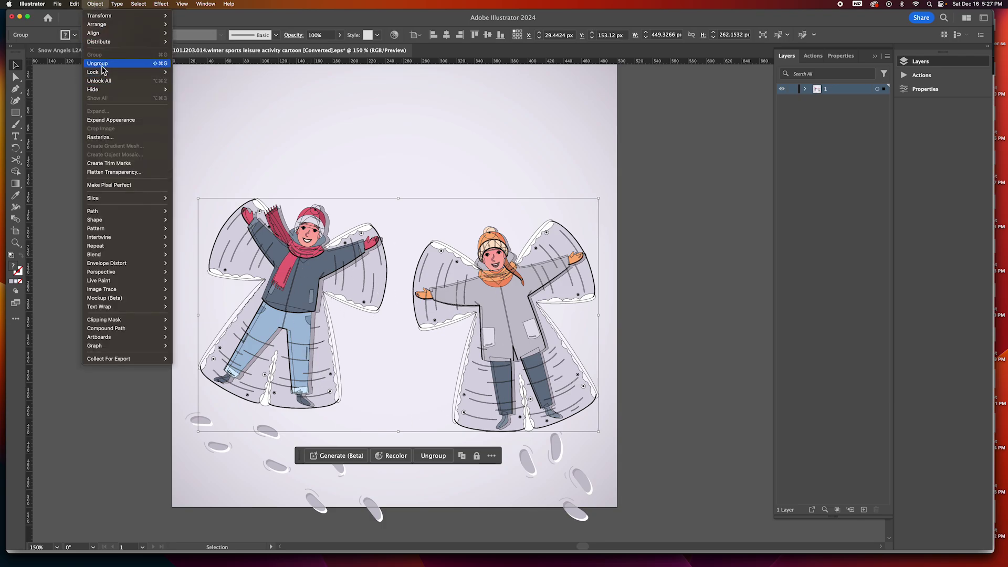
click(162, 63)
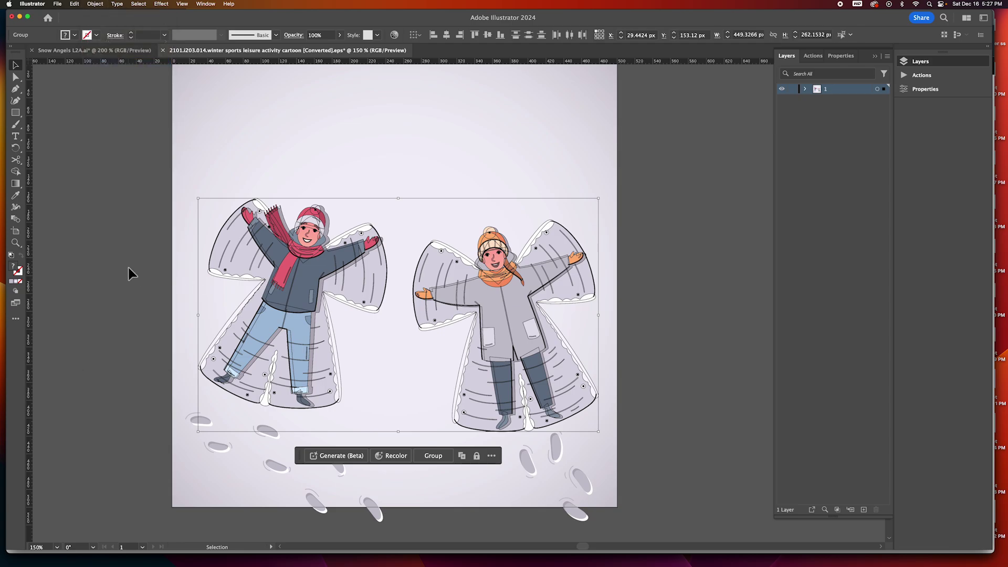
click(163, 268)
click(230, 259)
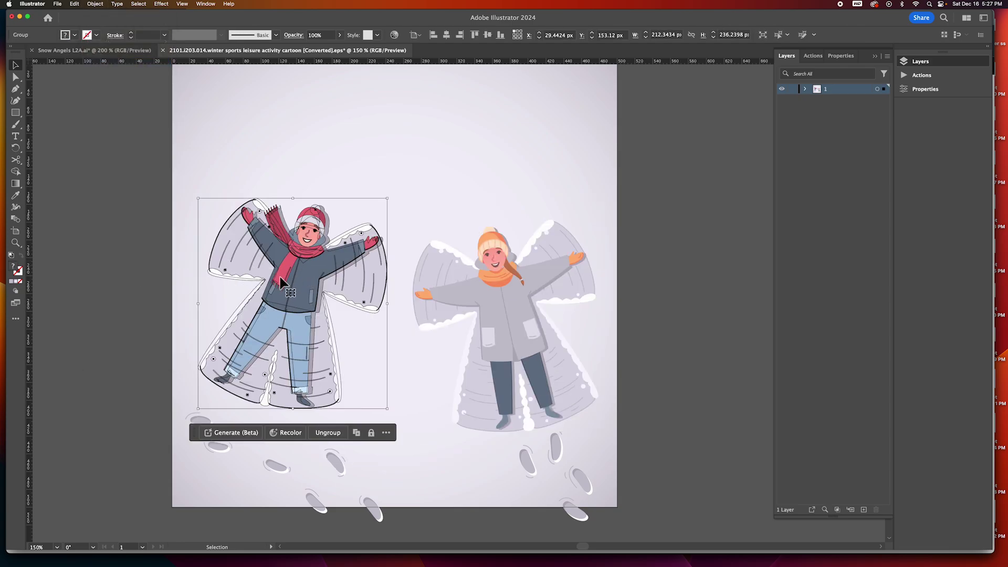
Step: Ungroup the snow angel with the red scarf so the figure separates from its snow imprint, and select only the imprint
key(a)
key(v)
key(shift+super+g)
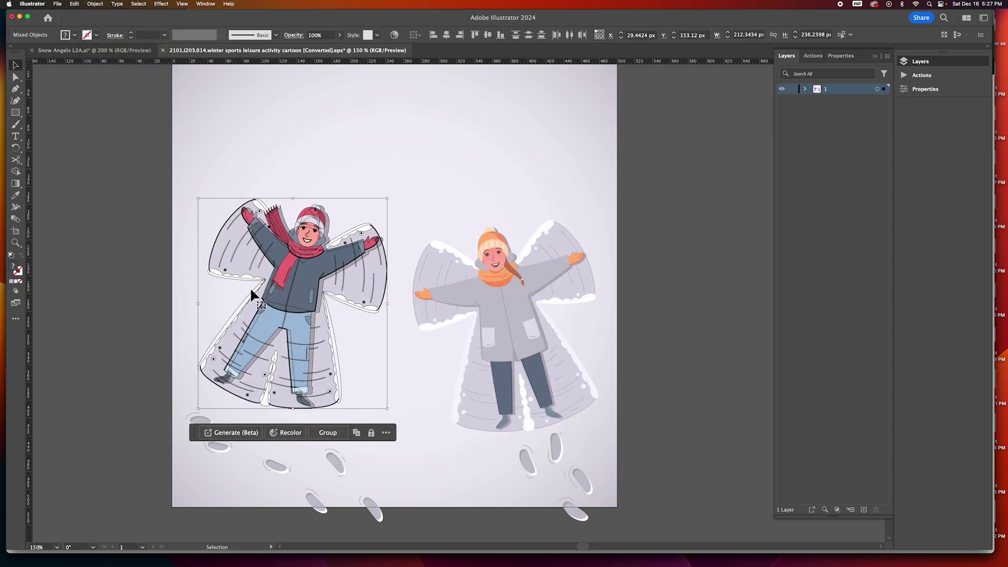
key(super+g)
click(121, 270)
click(218, 257)
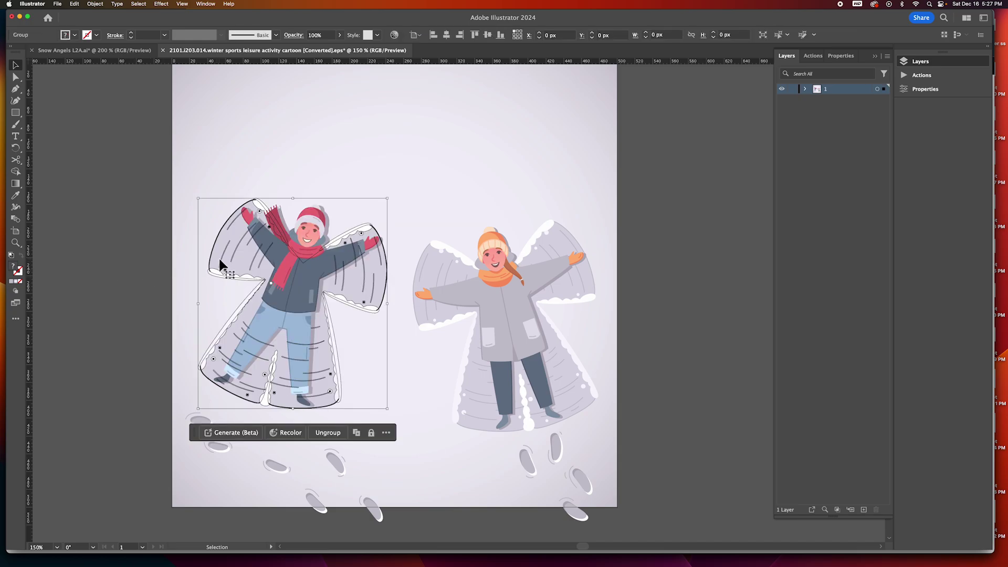
Step: Delete the winged snow imprint behind the figure with the red scarf
drag(231, 272, 120, 173)
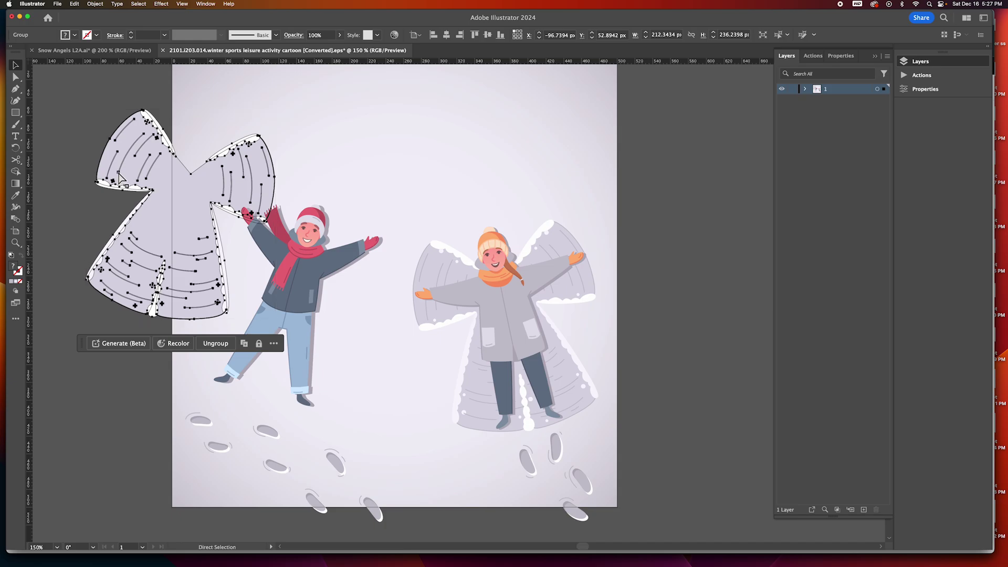
key(super+z)
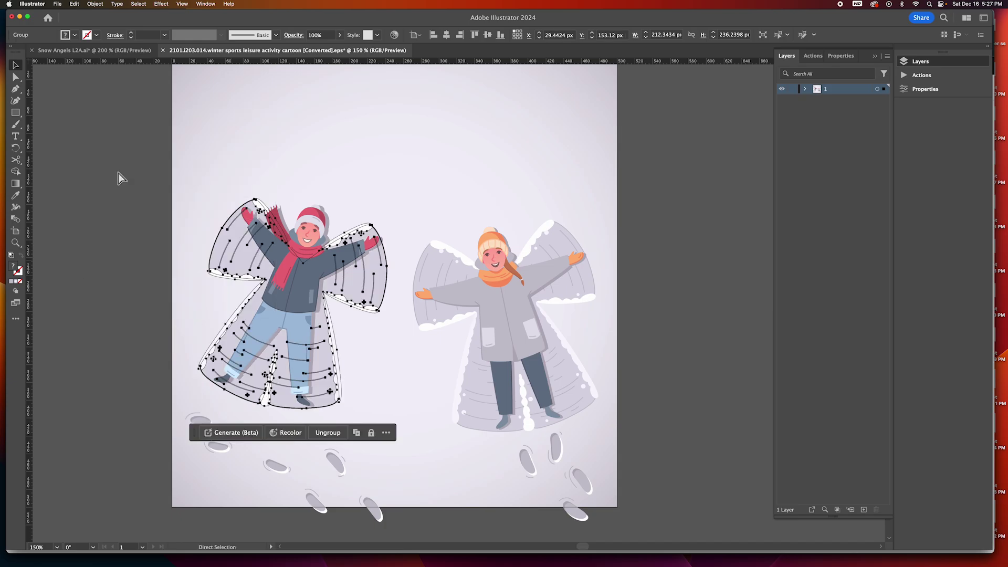
key(Delete)
Step: Ungroup the figure with the red scarf and delete the gray shadow shape behind it
click(303, 245)
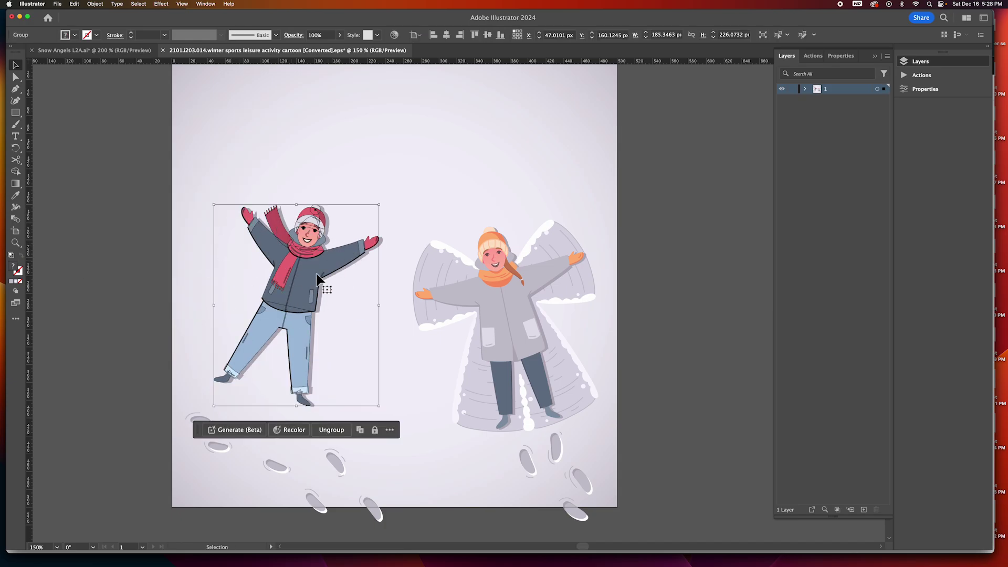
key(z)
drag(310, 269, 200, 270)
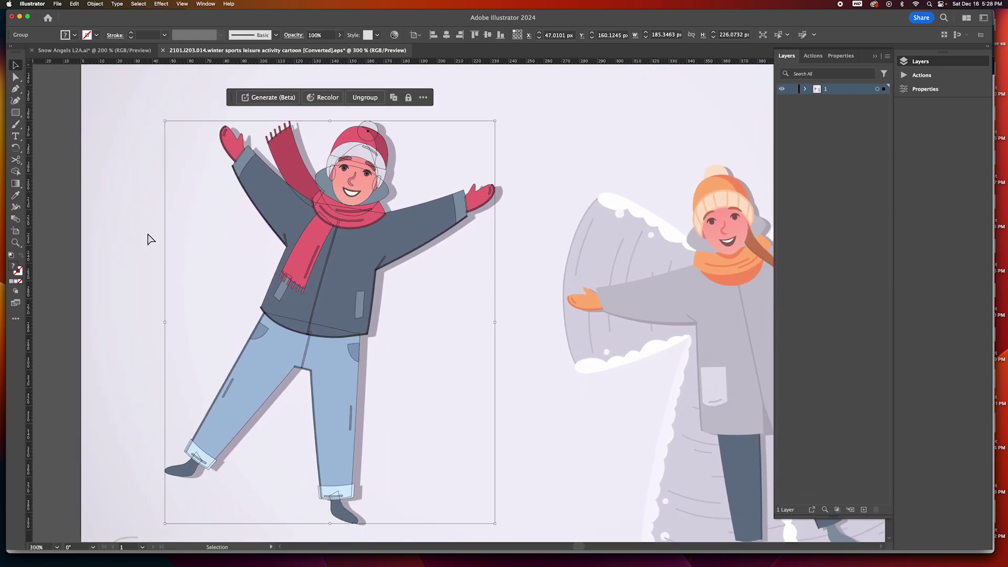
key(super+shift+g)
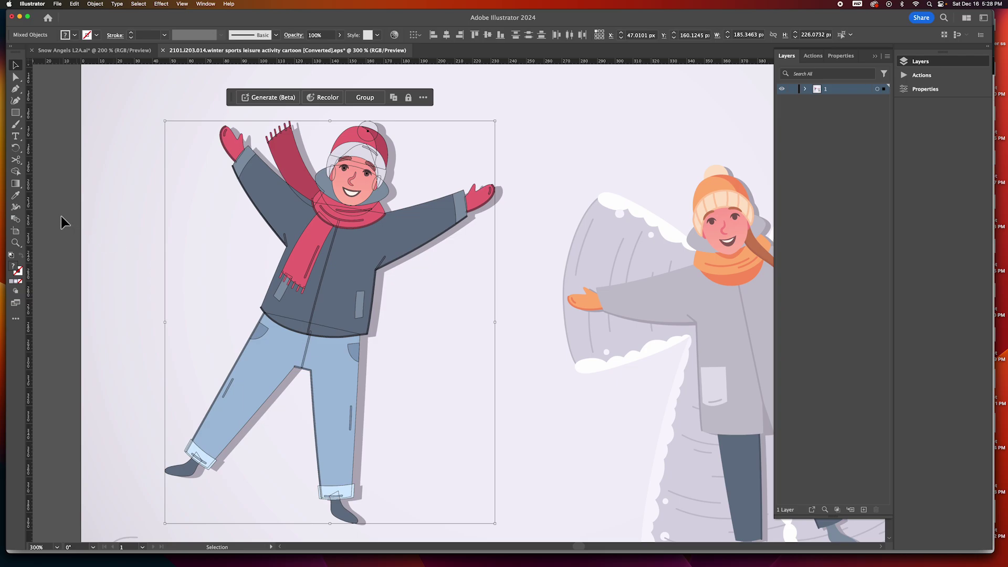
click(63, 223)
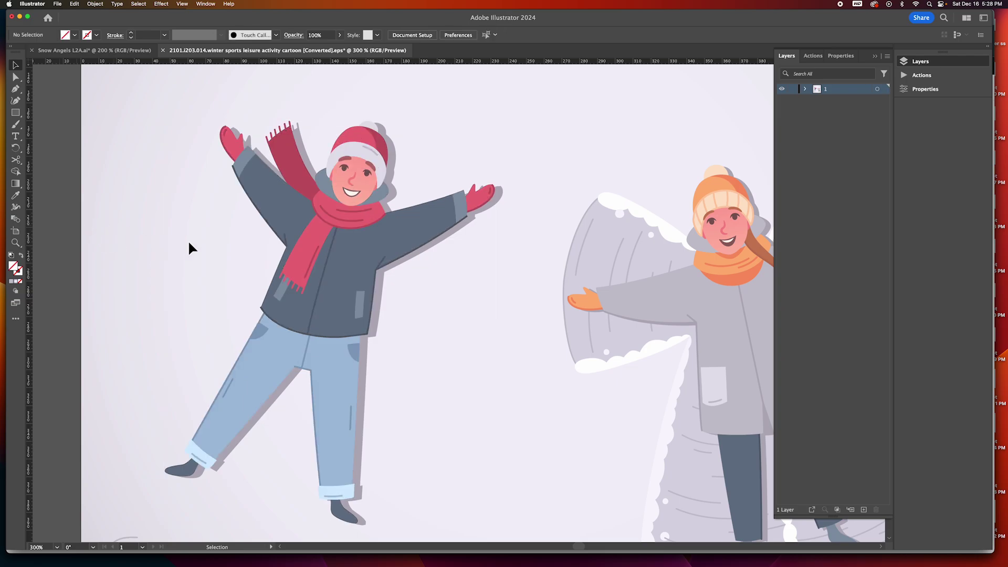
click(395, 194)
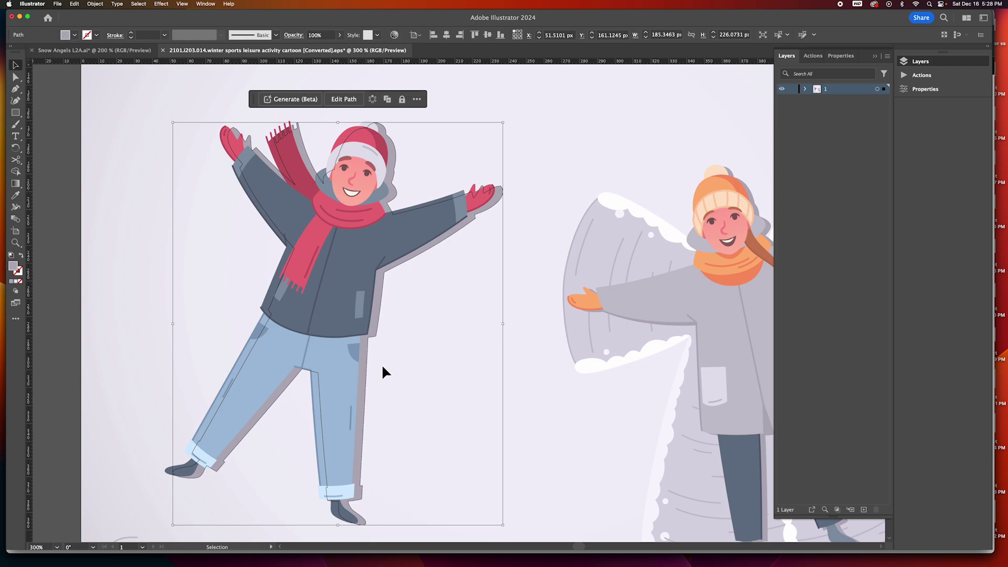
key(Delete)
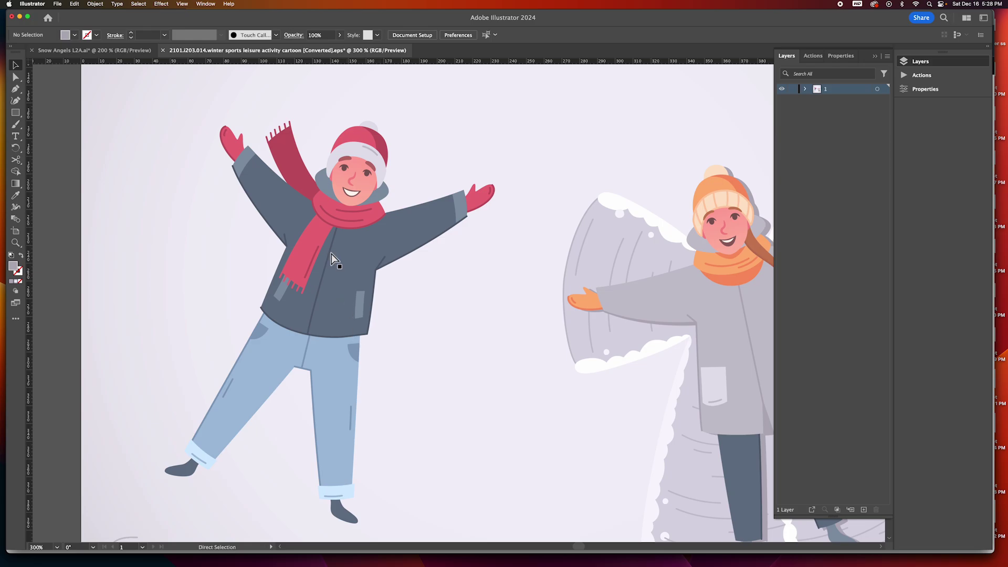
Step: Select all the hat, face and hood shapes using Direct Selection and group them as one head
key(z)
click(375, 220)
drag(428, 267, 190, 213)
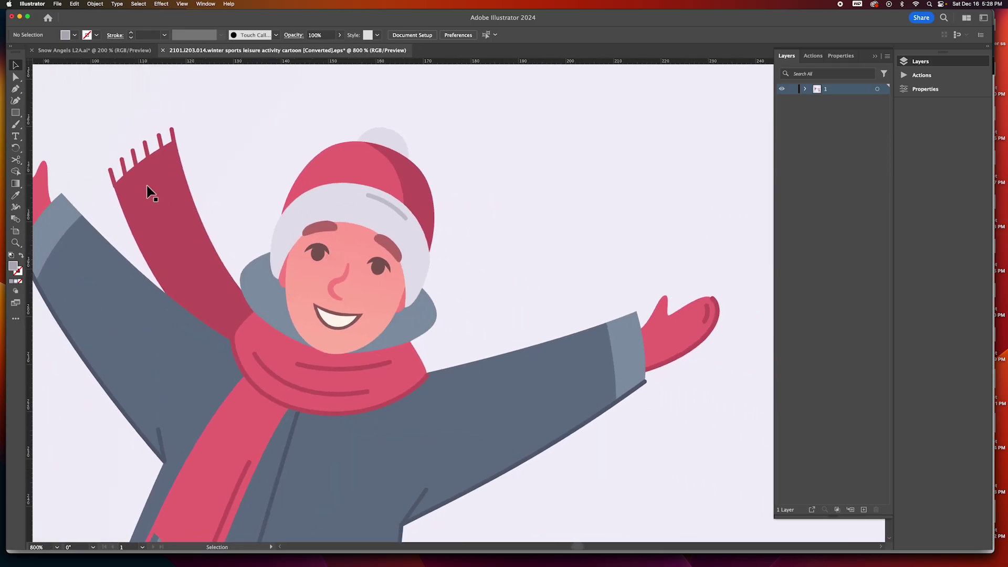
click(16, 77)
right_click(447, 136)
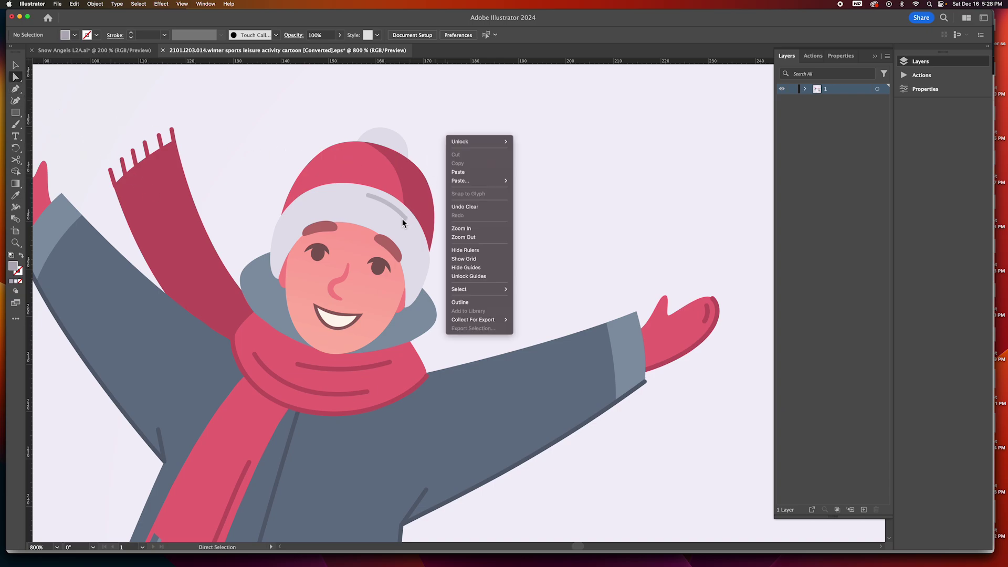
click(417, 134)
key(alt)
alt+drag(450, 130, 296, 321)
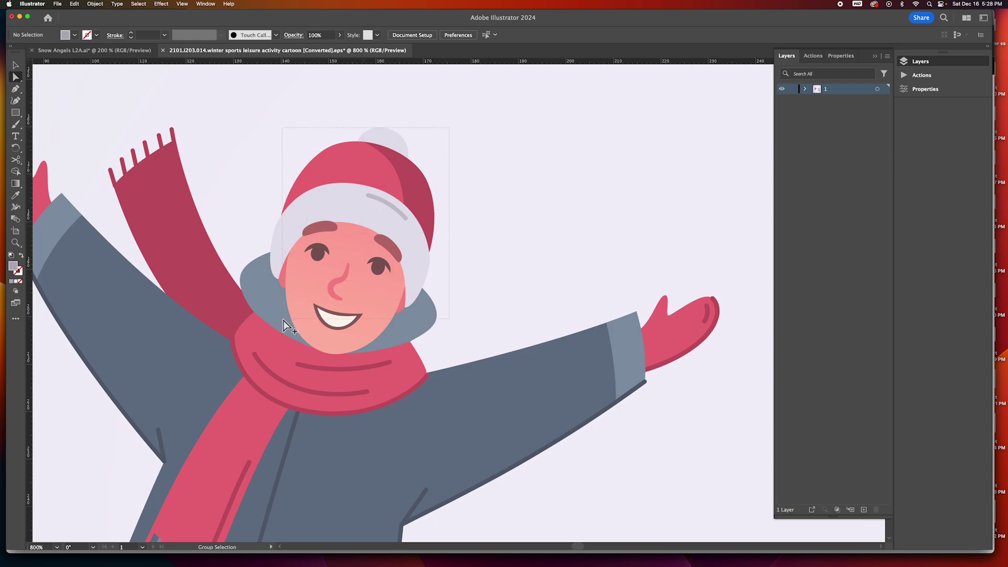
alt+drag(283, 320, 283, 320)
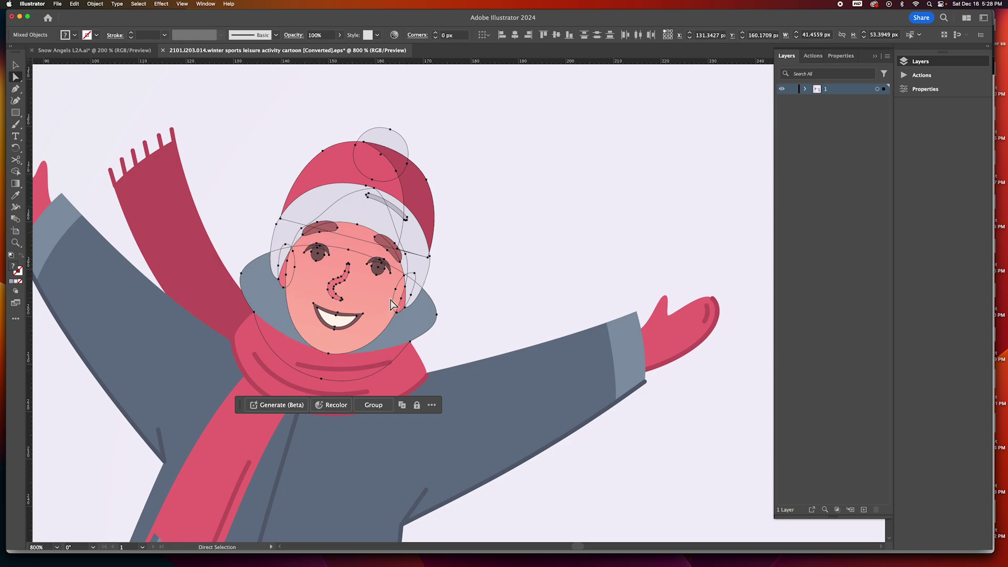
key(super+g)
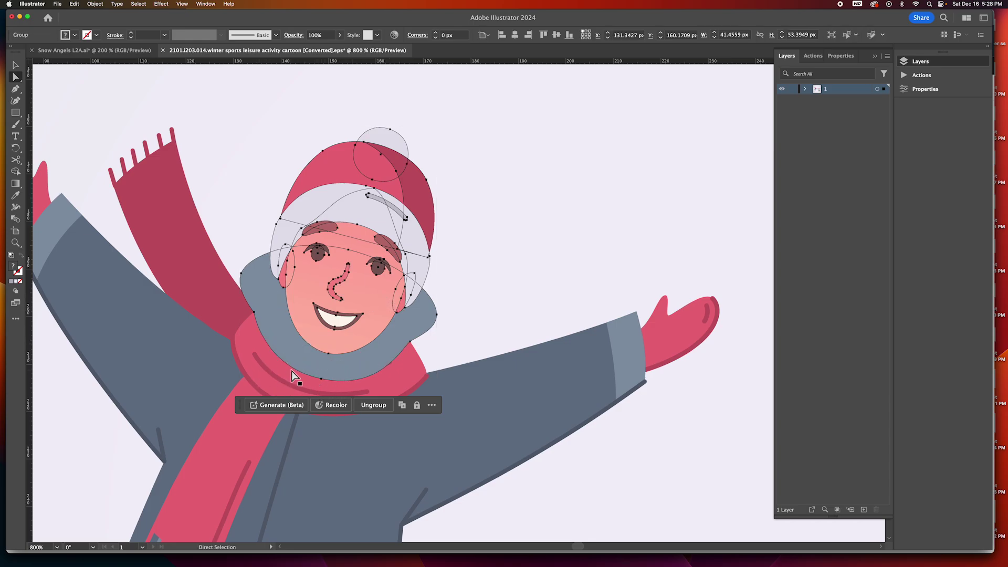
Step: Test the head group by moving it away from the body, and undo the move
click(16, 66)
drag(328, 225, 563, 169)
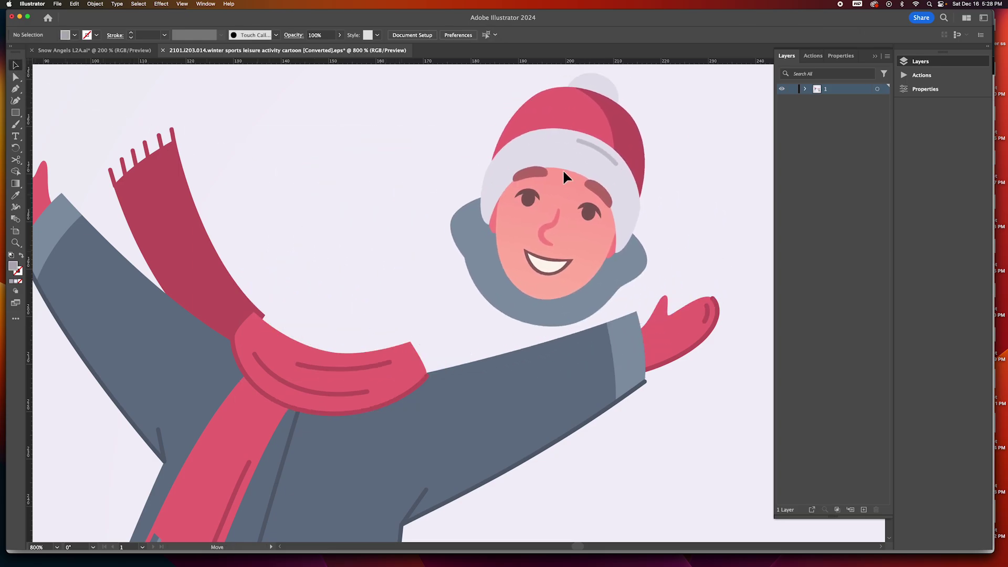
key(a)
key(v)
key(super+z)
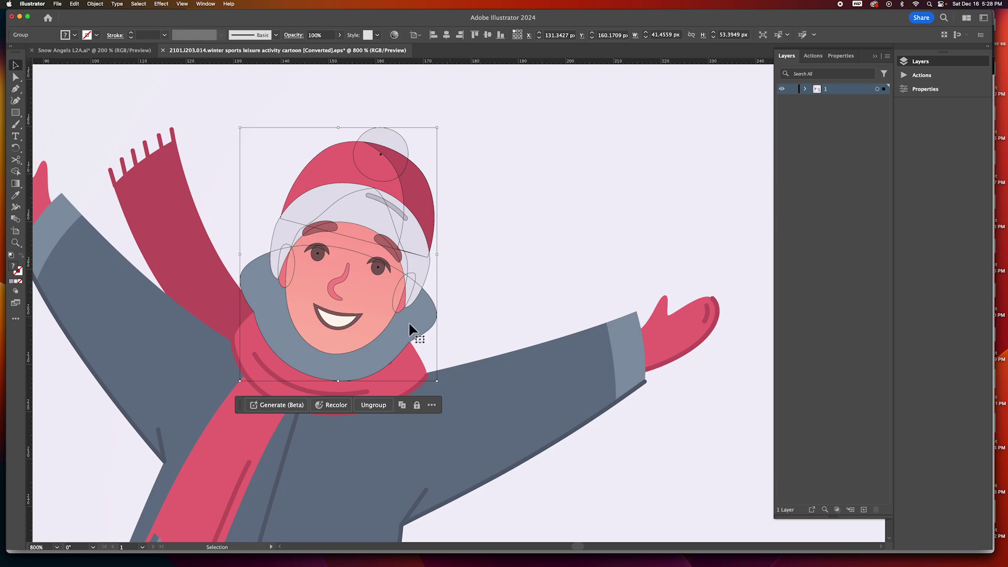
Step: Group the dark red flying scarf end together with its fringe strands
click(17, 80)
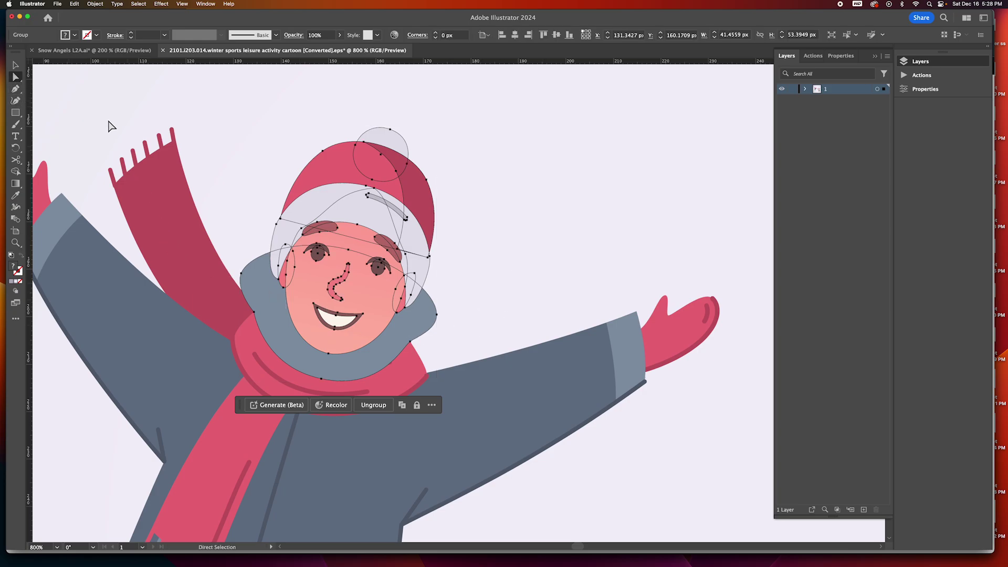
click(150, 202)
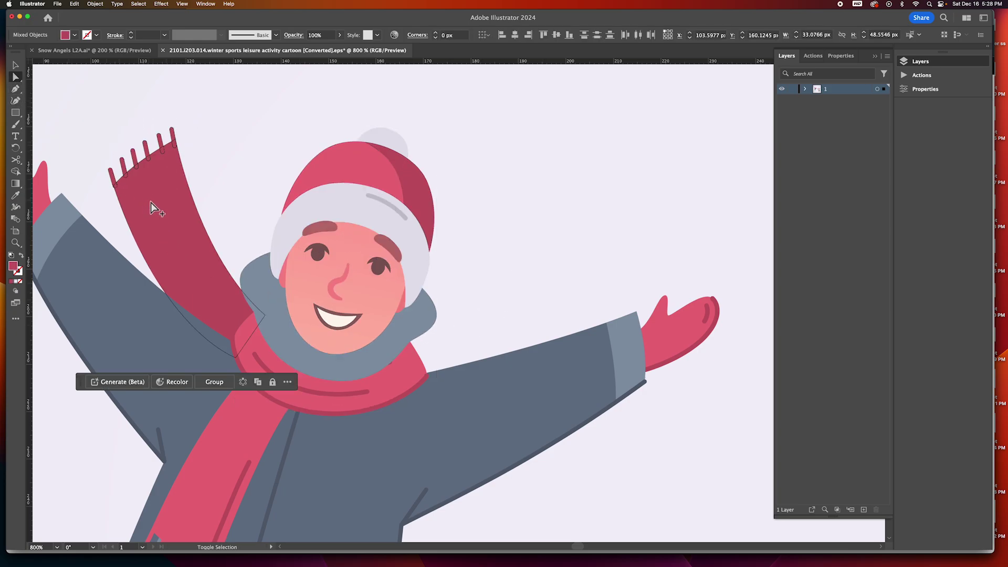
key(a)
shift+click(188, 250)
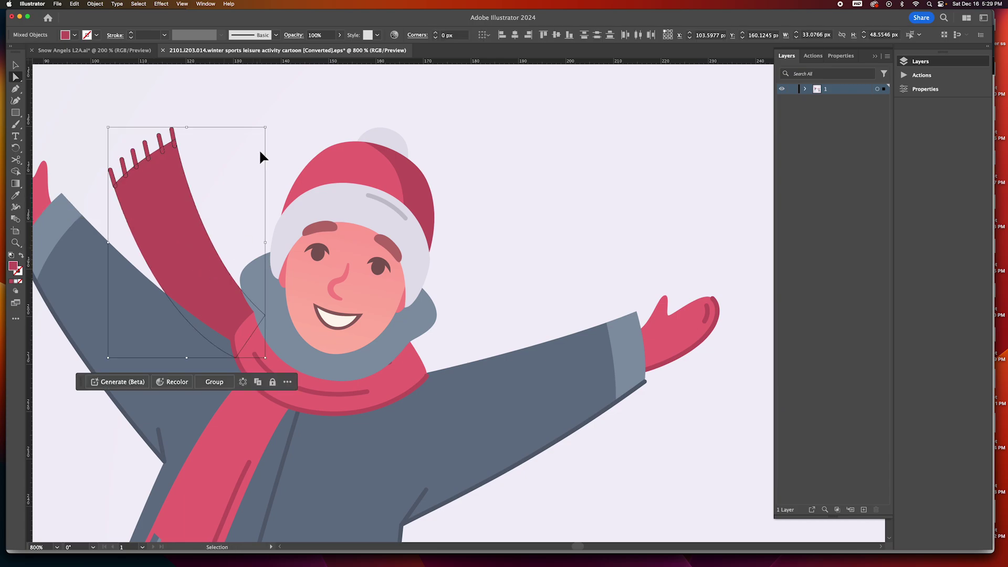
key(super+g)
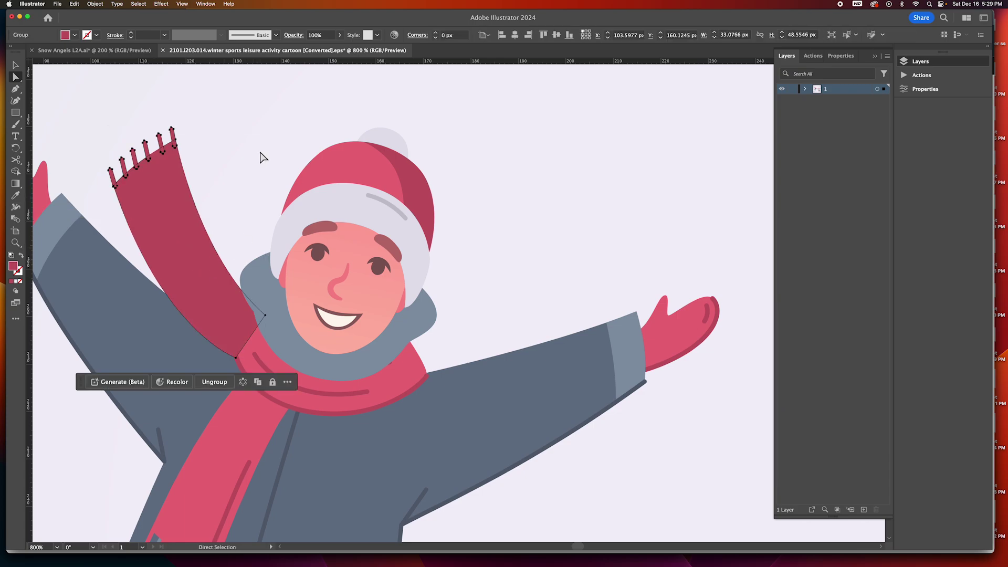
Step: Group the scarf wrap around the neck with its fold lines and lower edge, and clear the selection
click(393, 365)
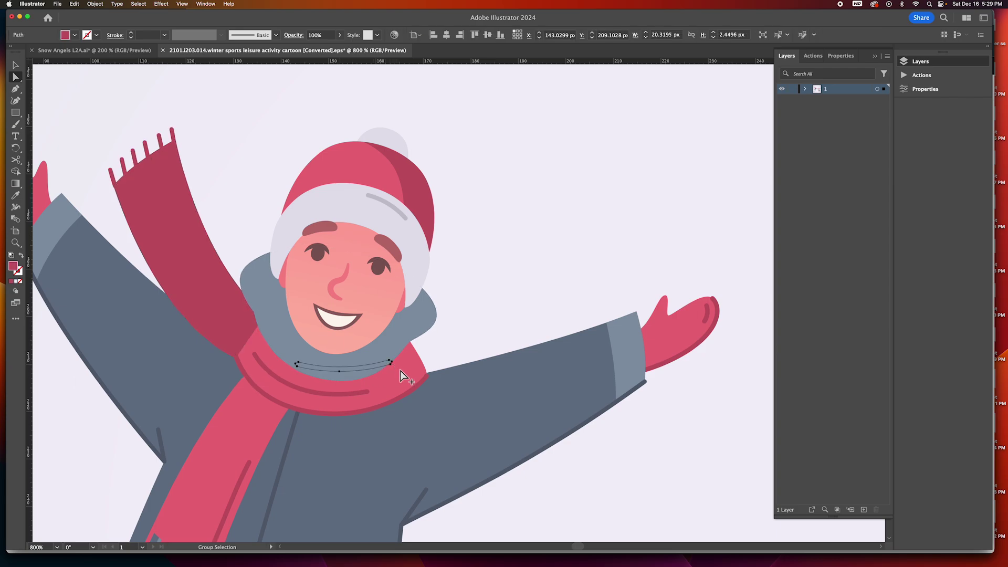
shift+click(393, 399)
shift+click(370, 392)
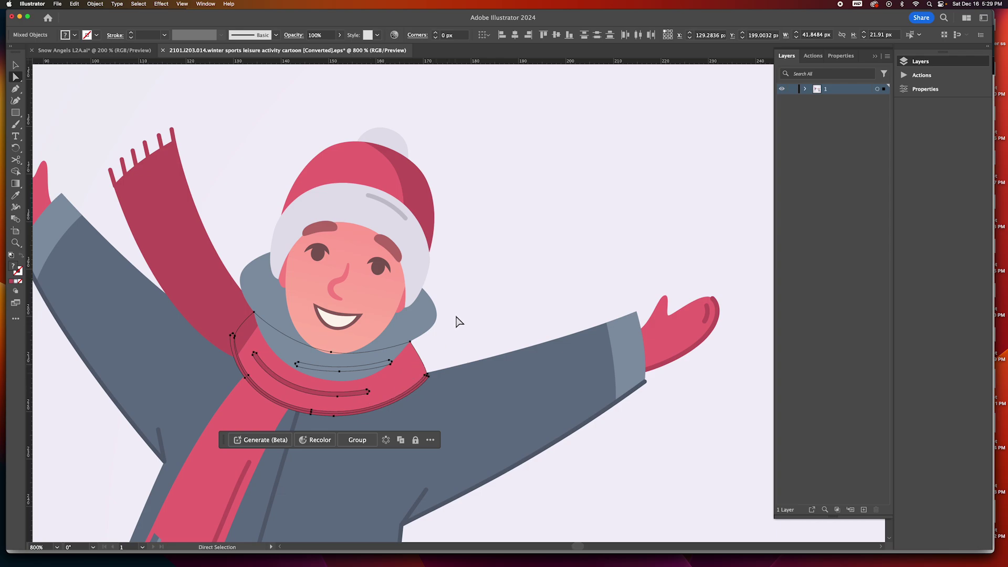
key(super+g)
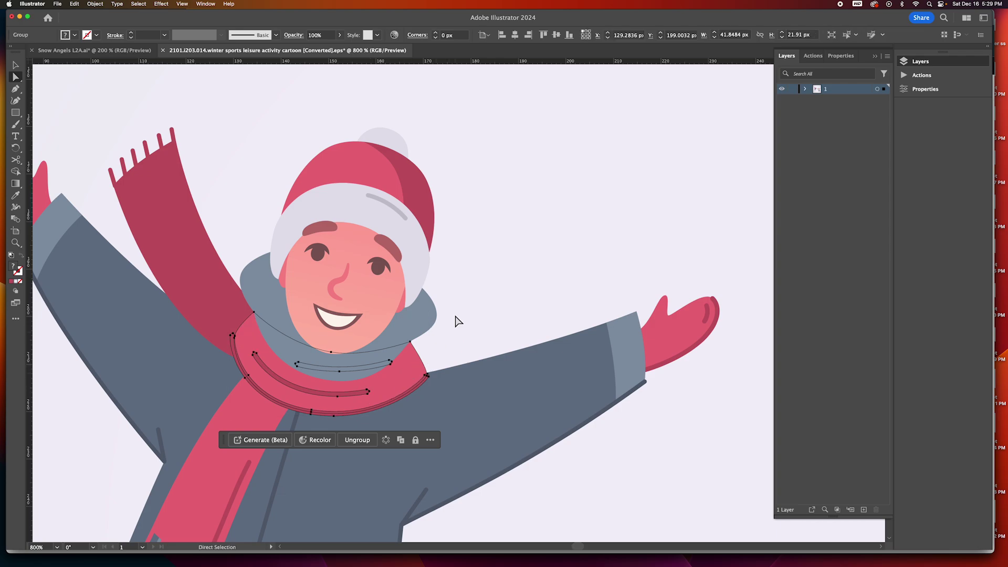
key(super)
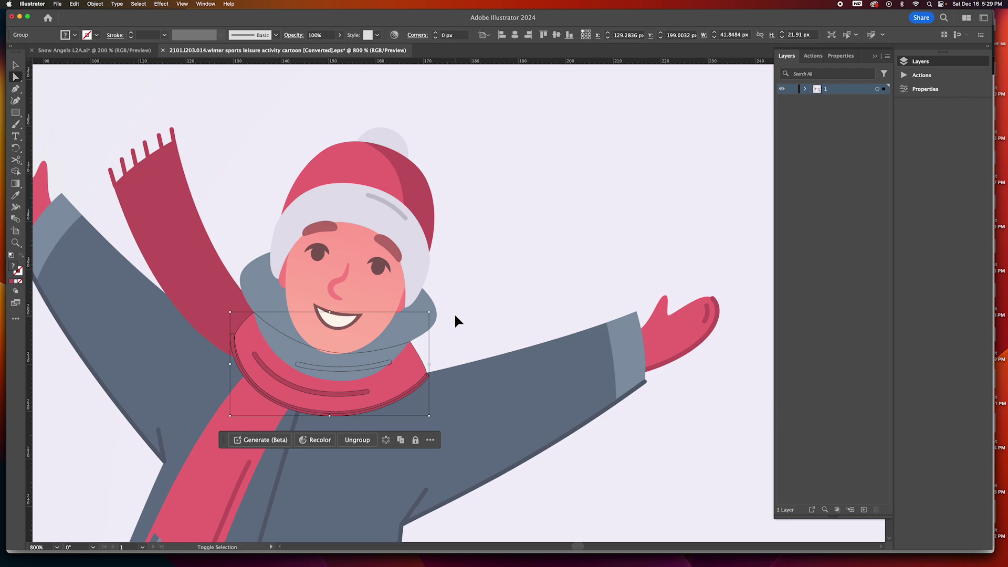
click(468, 277)
Step: Move the head group 144 px straight left, off the body and onto the artboard's left edge
drag(317, 365, 297, 316)
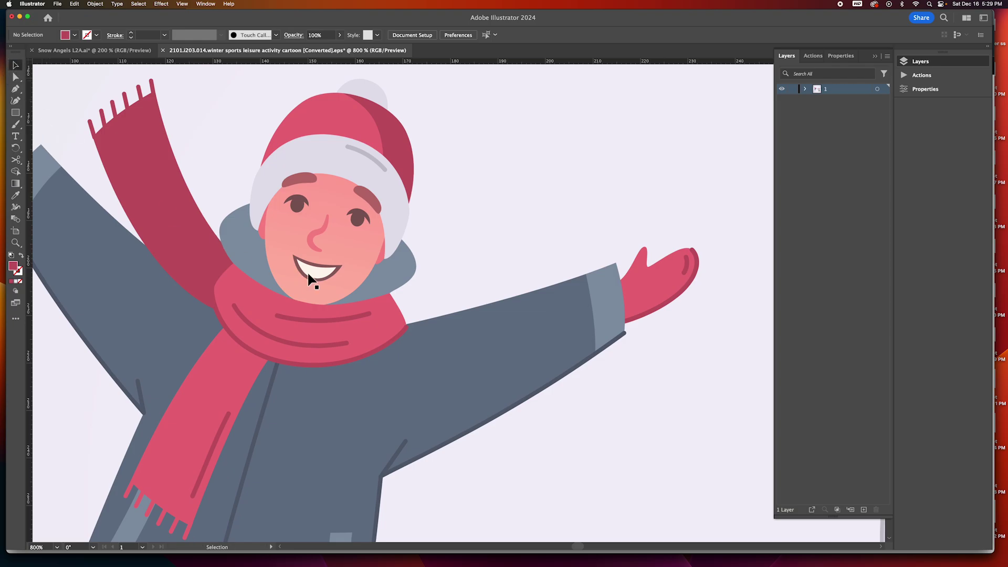
alt+click(417, 311)
alt+click(420, 312)
alt+click(421, 312)
key(v)
click(485, 244)
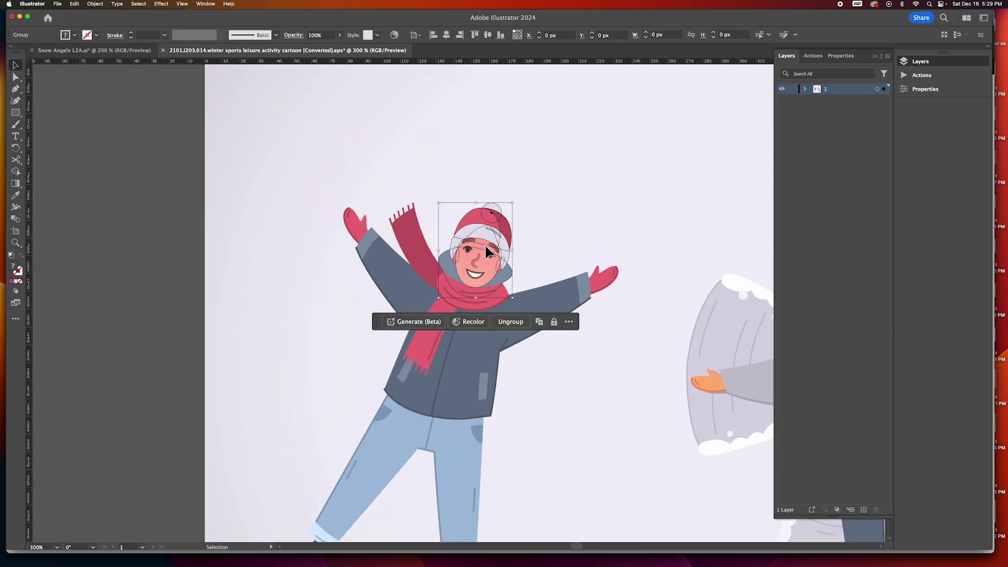
key(shift+Left)
key(shift+Left)
key(shift+Left)
key(shift+Left)
key(shift+Left)
key(shift+Left)
key(shift+Left)
key(shift+Left)
key(shift+Left)
key(shift+Left)
key(shift+Left)
key(shift+Left)
key(shift+Left)
key(shift+Left)
key(shift+Left)
key(shift+Left)
Step: Move the dark red flying scarf end 144 px straight left, off the body
click(414, 242)
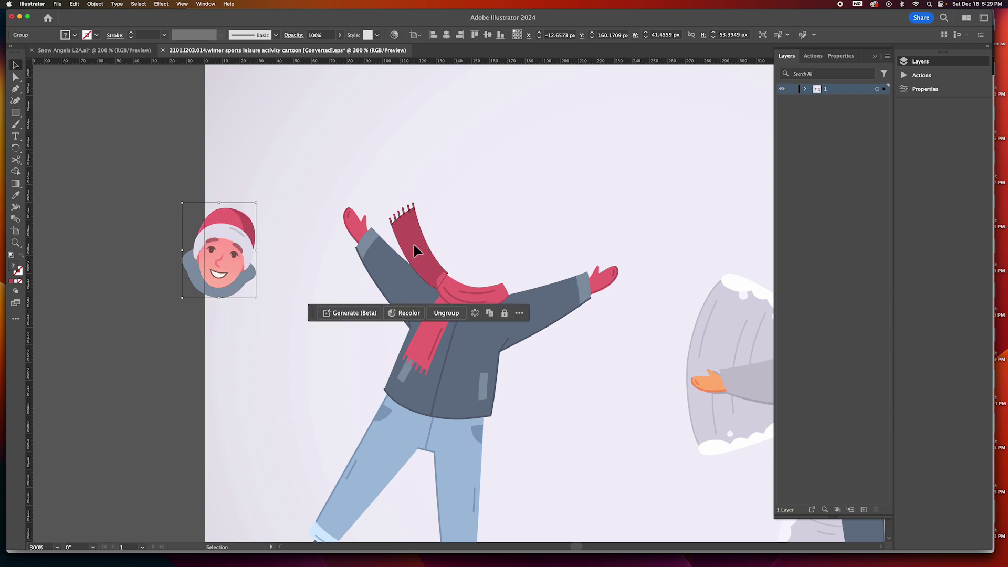
key(shift+Left)
key(shift+Left)
key(shift+Left)
key(shift+Left)
key(shift+Left)
key(shift+Left)
key(shift+Left)
key(shift+Left)
key(shift+Left)
key(shift+Left)
key(shift+Left)
key(shift+Left)
key(shift+Left)
key(shift+Left)
key(shift+Left)
key(shift+Left)
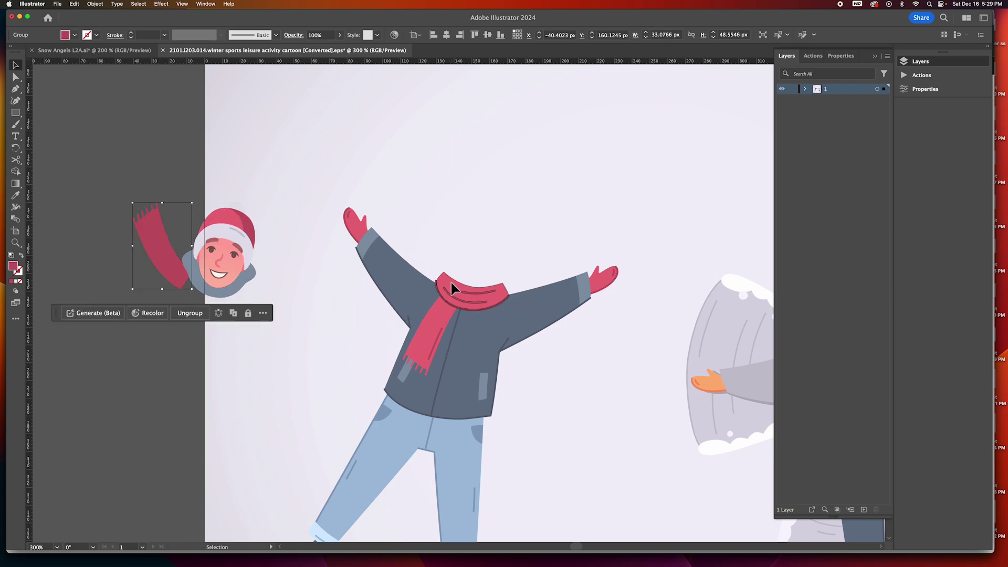
Step: Move the neck scarf wrap 144 px straight left, off the body, and clear the selection
click(451, 283)
key(shift+Left)
key(shift+Left)
key(shift+Left)
key(shift+Left)
key(shift+Left)
key(shift+Left)
key(shift+Left)
key(shift+Left)
key(shift+Left)
key(shift+Left)
key(shift+Left)
key(shift+Left)
key(shift+Left)
key(shift+Left)
key(shift+Left)
key(shift+Left)
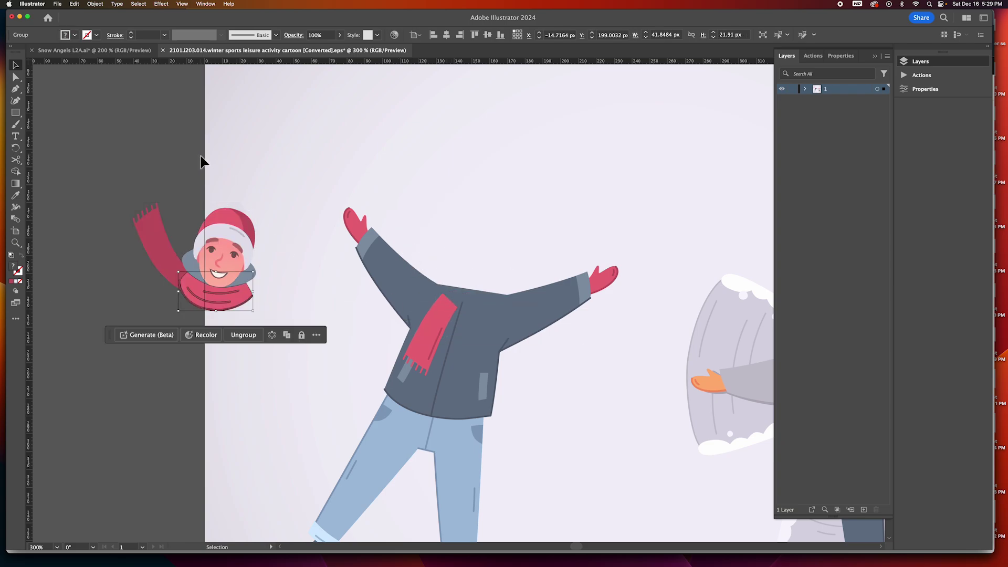
click(201, 196)
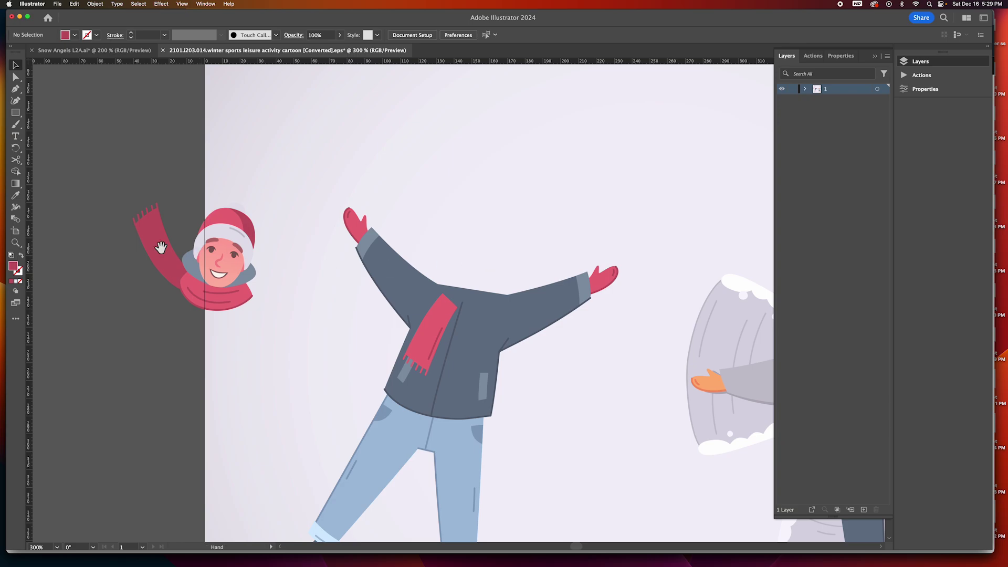
Step: Check the Keyboard Increment setting in the General preferences and close them without changes
drag(220, 208, 167, 204)
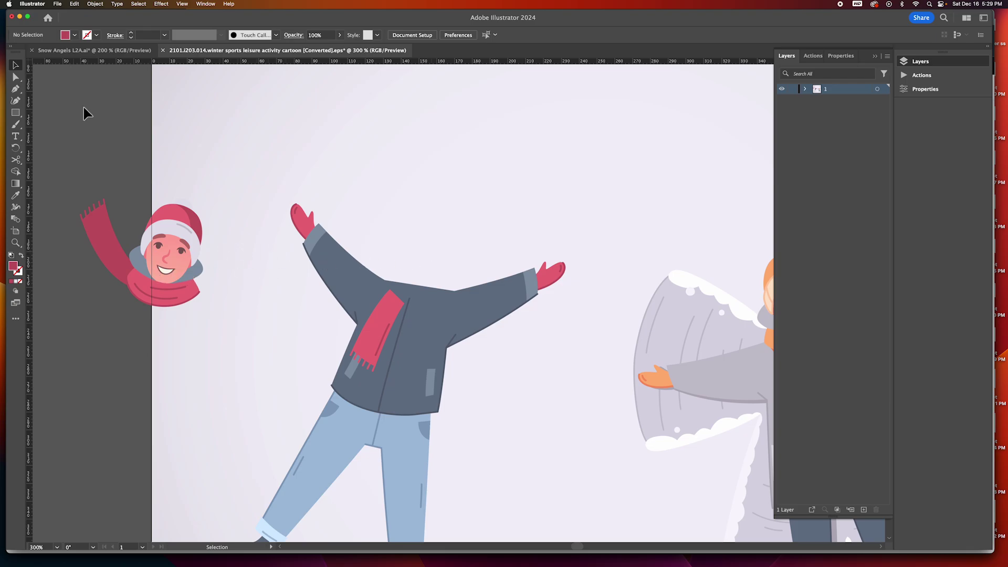
key(super+k)
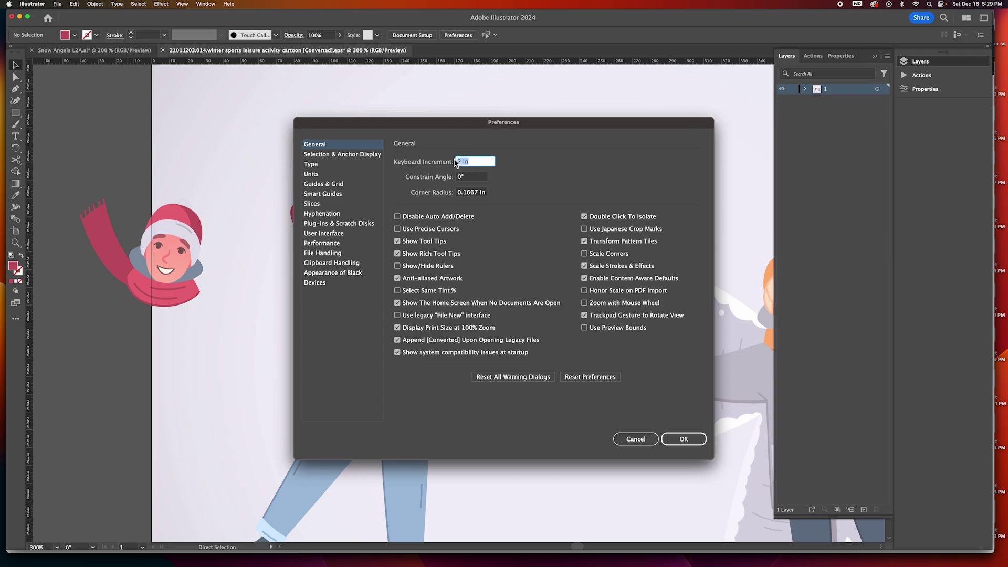
click(623, 440)
key(v)
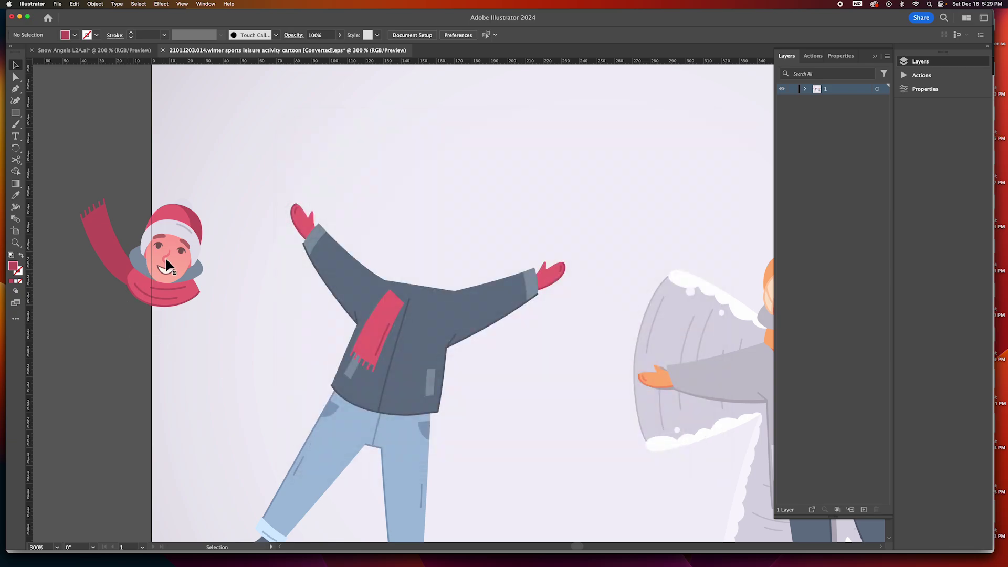
Step: Move the head group 144 px straight right, back onto the body
click(167, 254)
key(super+shift+z)
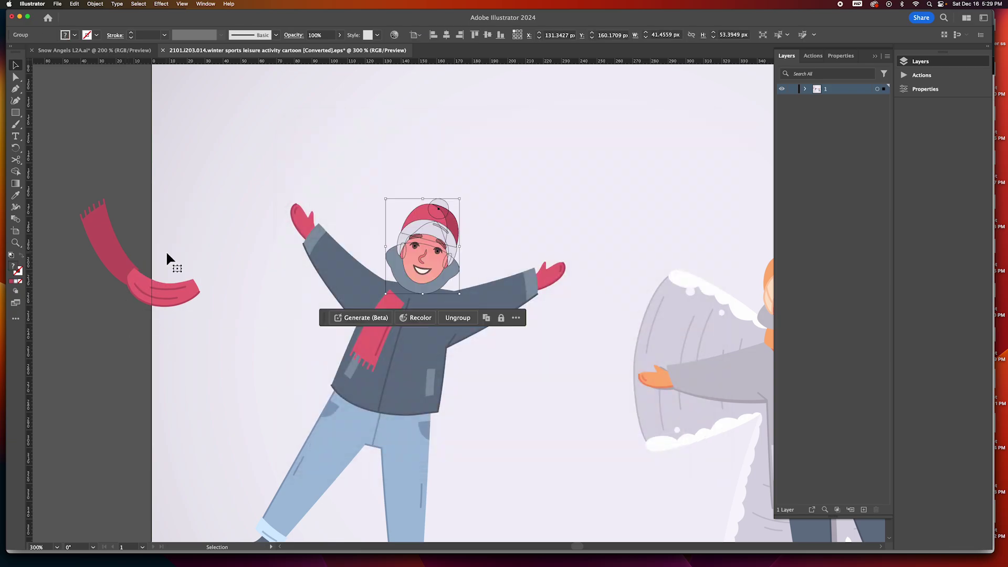
Step: Undo the head group's last move and clear the selection
key(super+z)
click(196, 376)
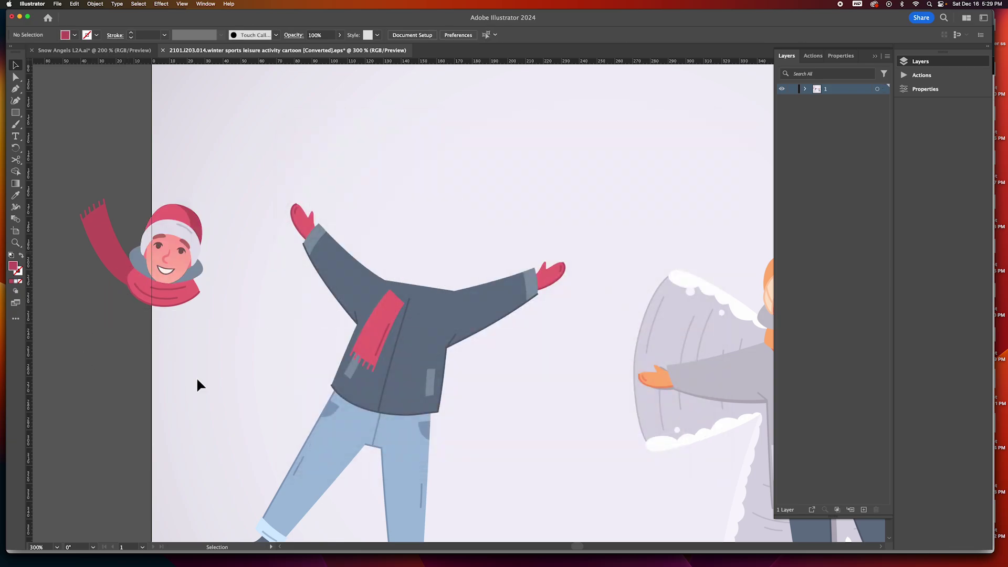
Step: Try moving the one-piece jacket shape up and away from the man's figure, and undo the move
super+drag(420, 338, 270, 333)
super+click(425, 341)
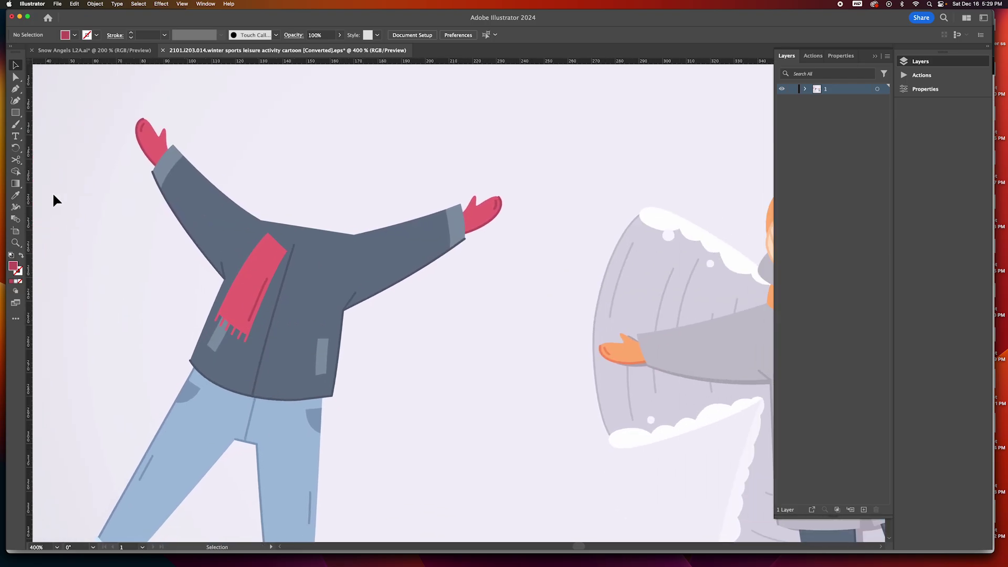
click(16, 79)
click(316, 269)
drag(317, 273, 368, 179)
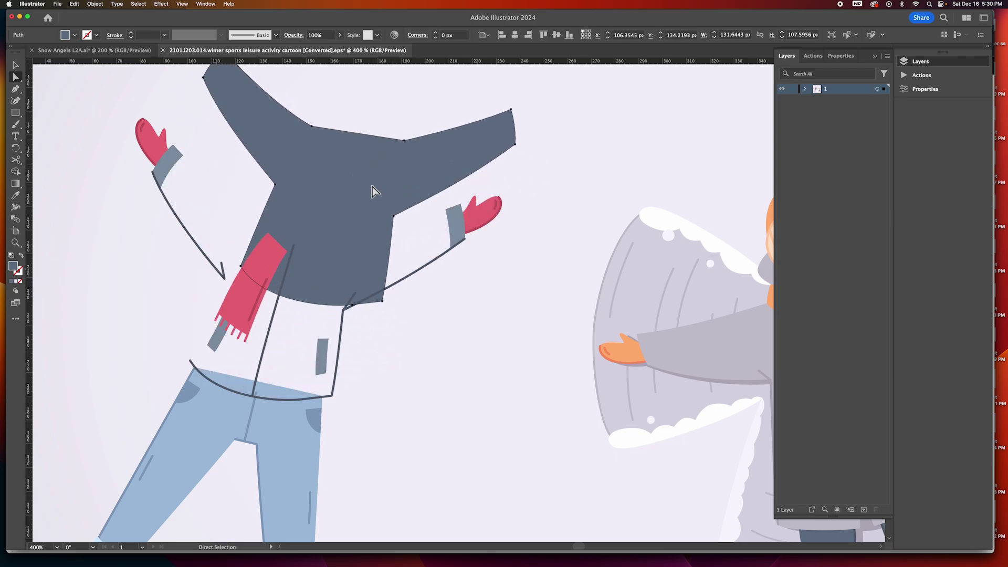
key(super+z)
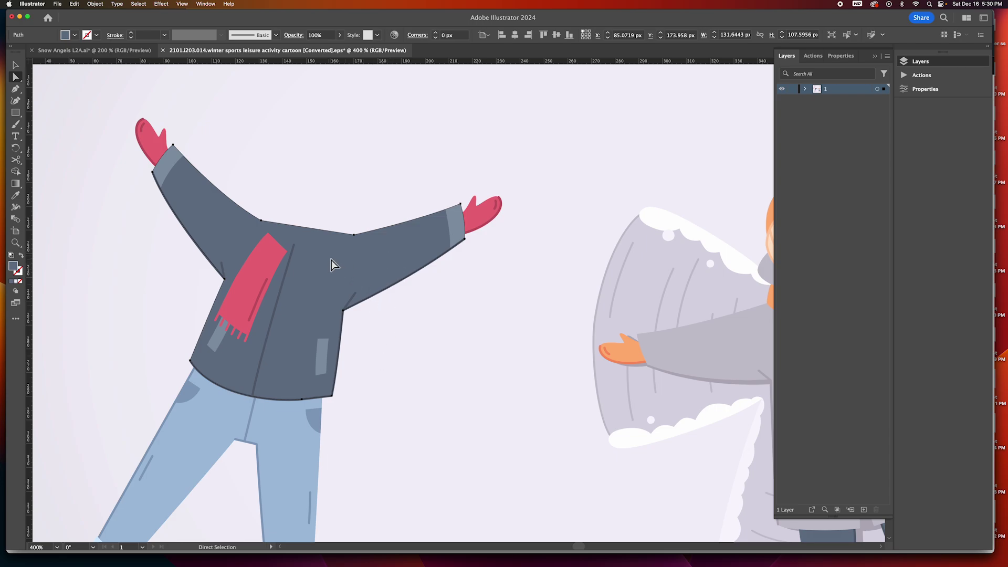
Step: Delete the dark outline strokes under the man's right-hand sleeve and down that side of the jacket
key(super+space)
super+click(349, 321)
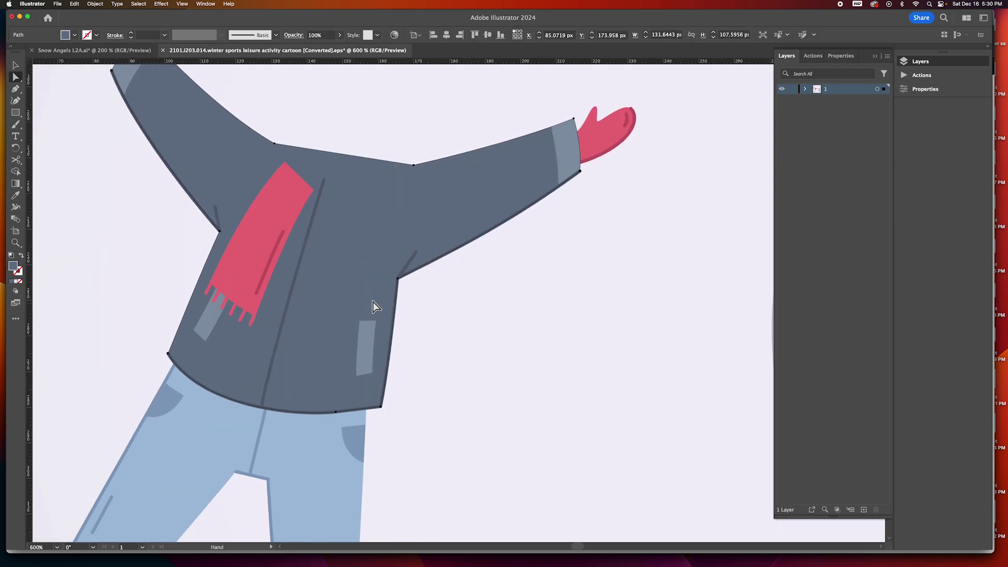
click(417, 272)
shift+click(397, 300)
click(419, 315)
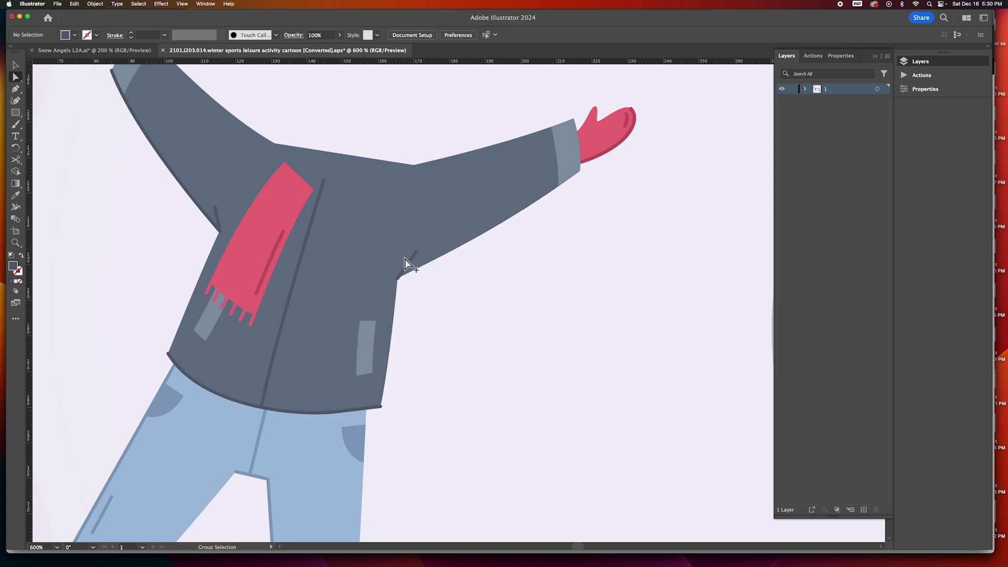
Step: Cut the right-hand sleeve from the jacket shape with the Scissors tool at the shoulder and armpit anchor points
click(415, 239)
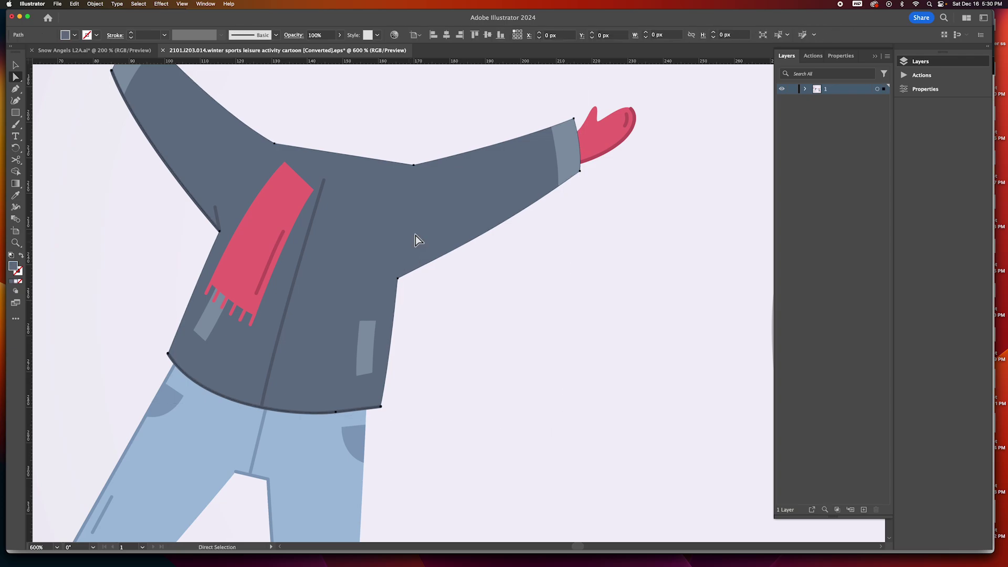
click(15, 160)
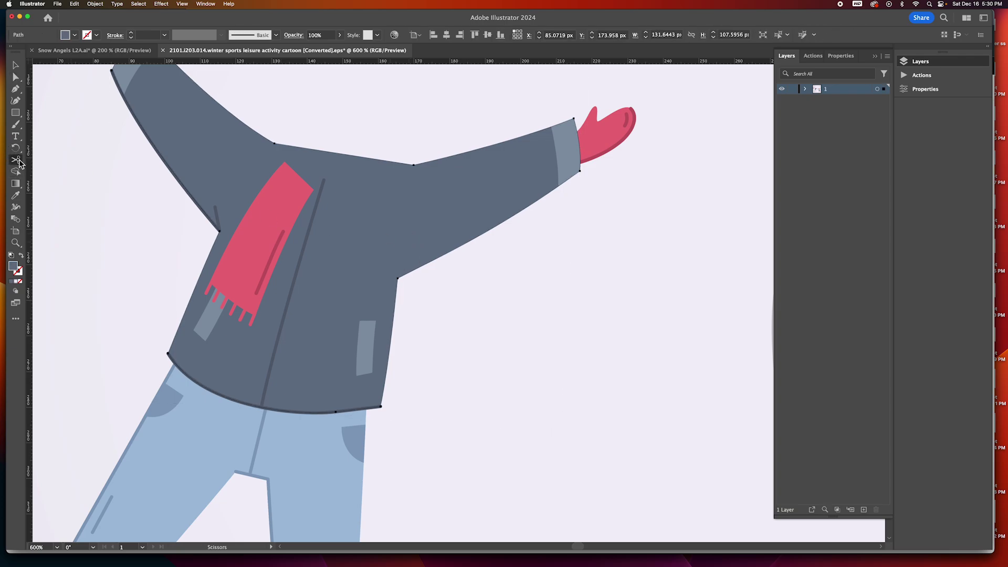
click(16, 162)
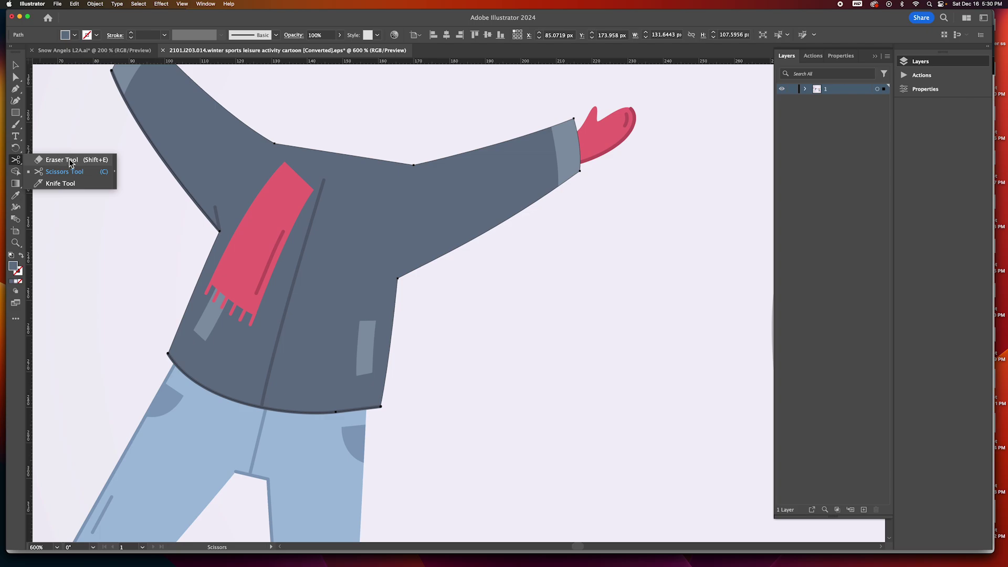
click(65, 174)
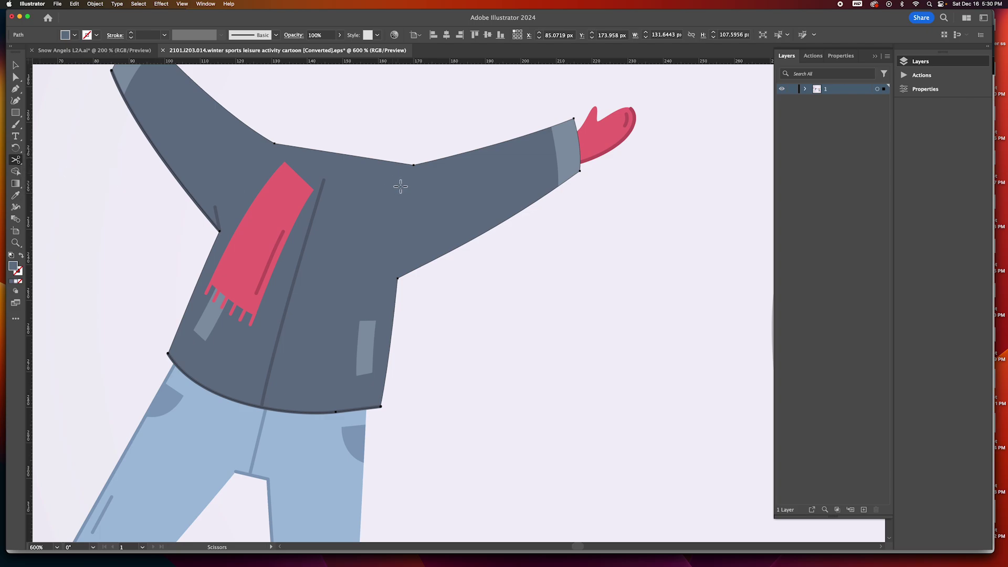
click(415, 166)
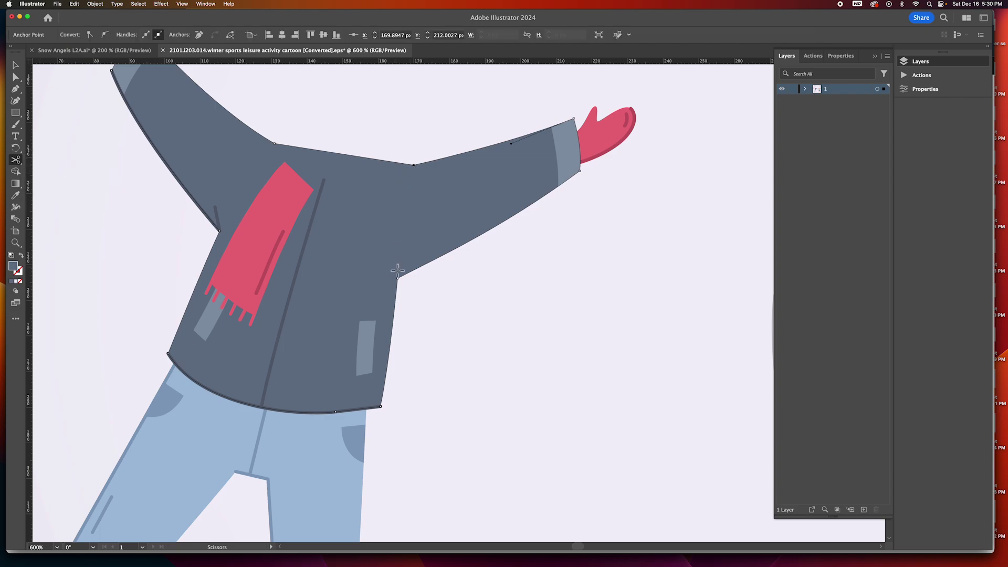
click(399, 279)
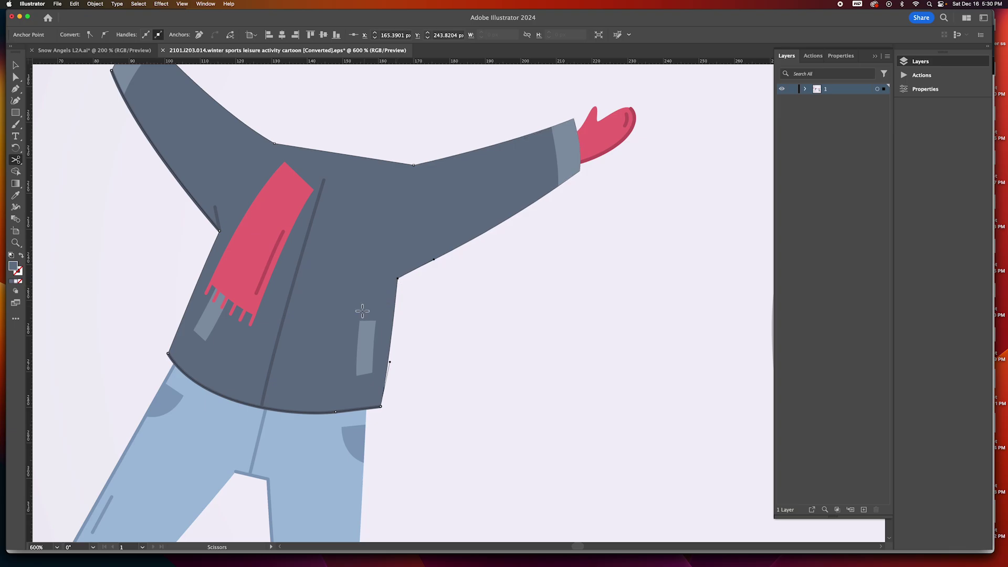
Step: Move the jacket body piece 144 px straight left, away from the cut sleeve
alt+super+click(338, 297)
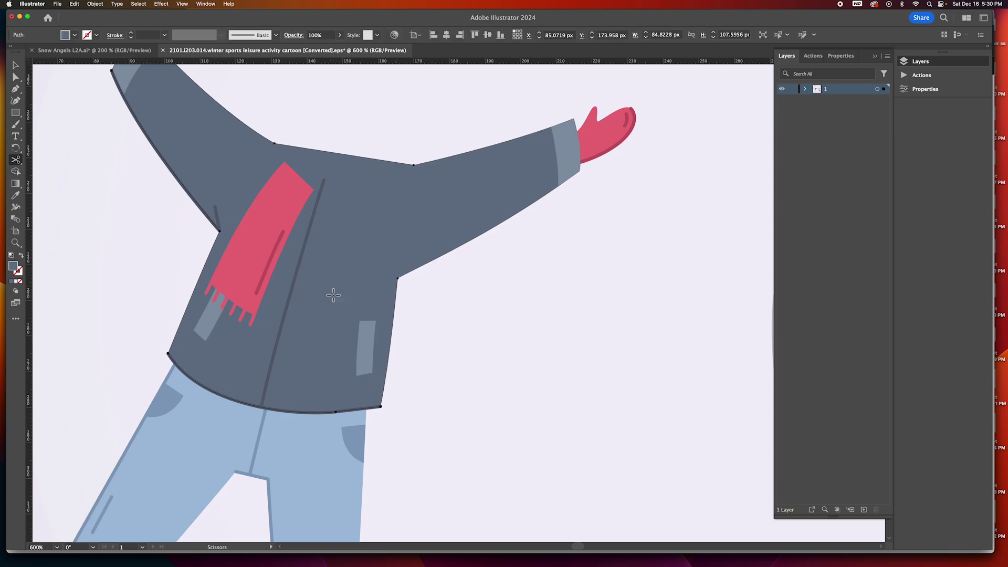
key(shift+Left)
key(shift+Left)
key(shift+Left)
key(shift+Left)
key(shift+Left)
key(shift+Left)
key(shift+Left)
key(shift+Left)
key(shift+Left)
key(shift+Left)
key(shift+Left)
key(shift+Left)
key(shift+Left)
key(shift+Left)
key(super+minus)
drag(202, 222, 266, 267)
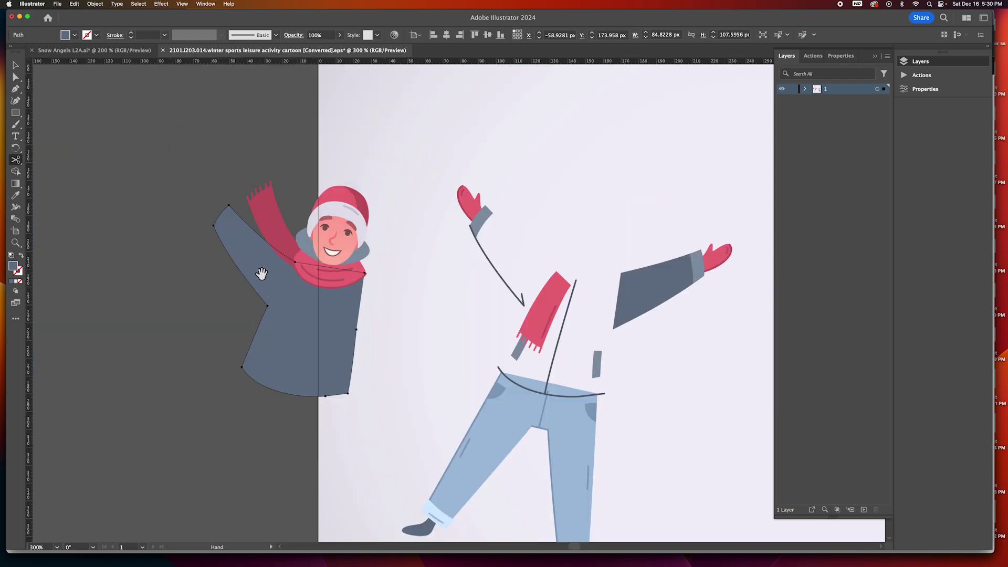
Step: Close the cut sleeve with a rounded shoulder end using the Pen tool, refine its curve and deselect it
drag(501, 331, 315, 306)
click(480, 289)
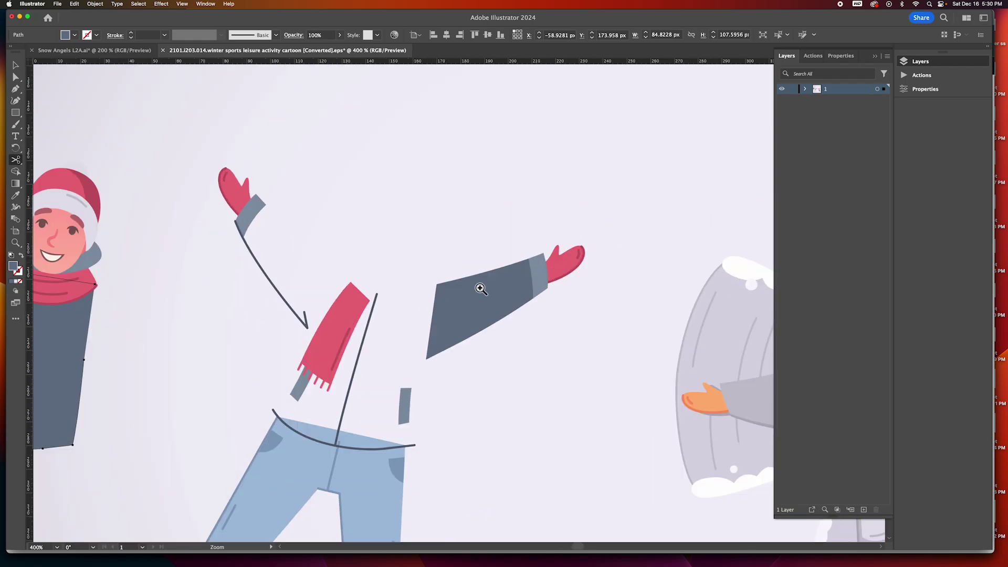
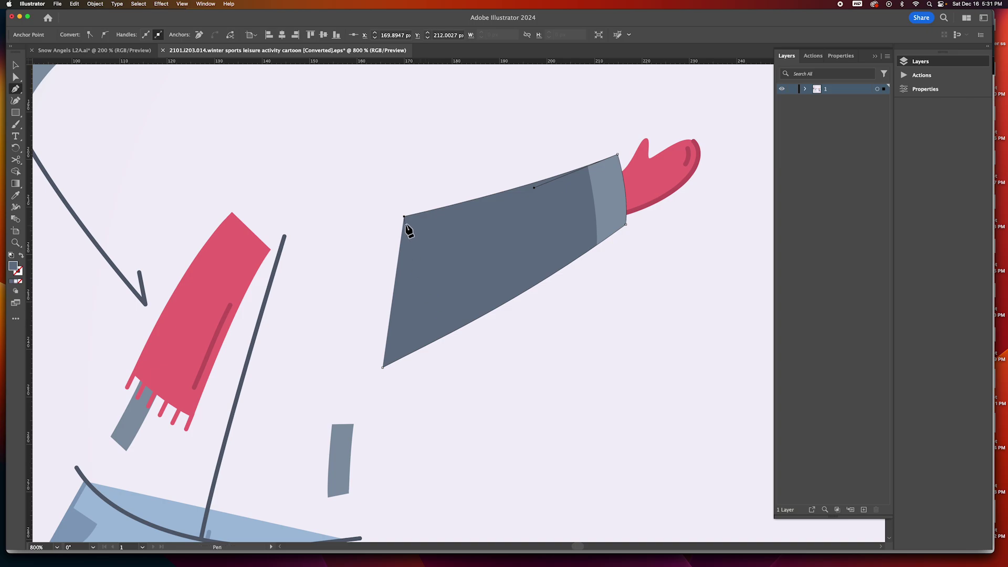
super+click(383, 367)
drag(309, 272, 296, 327)
drag(382, 367, 430, 346)
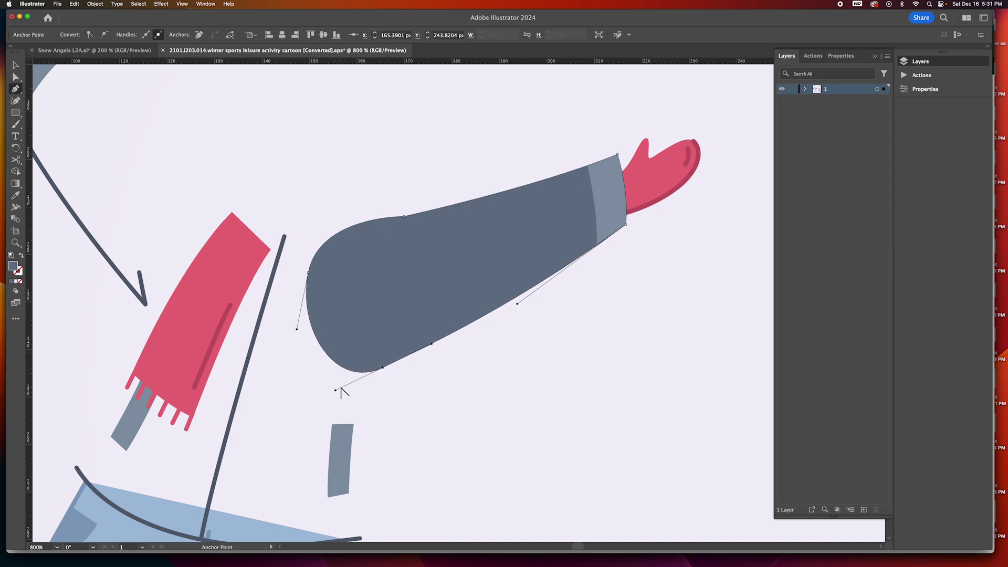
drag(335, 390, 336, 381)
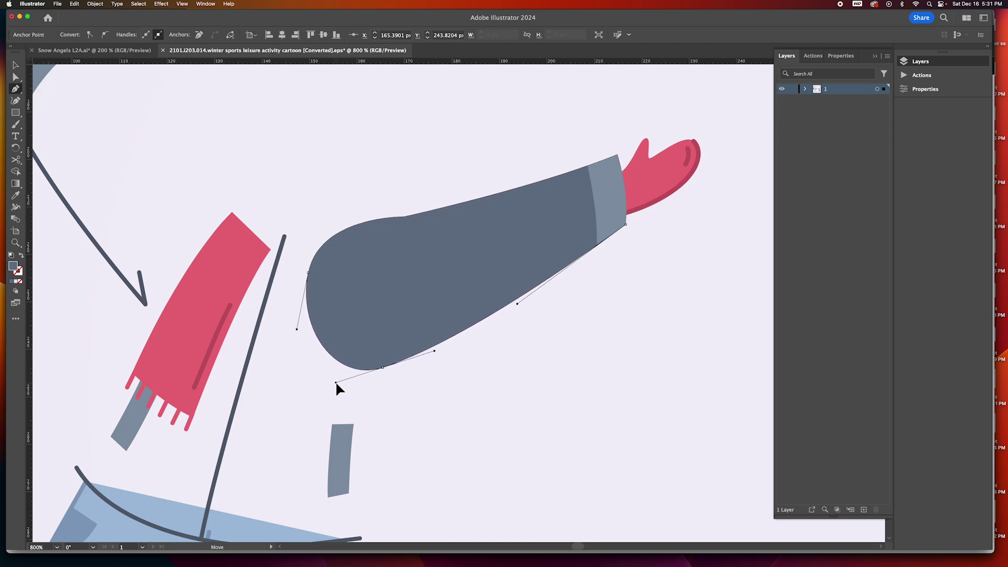
drag(308, 272, 302, 273)
super+click(443, 396)
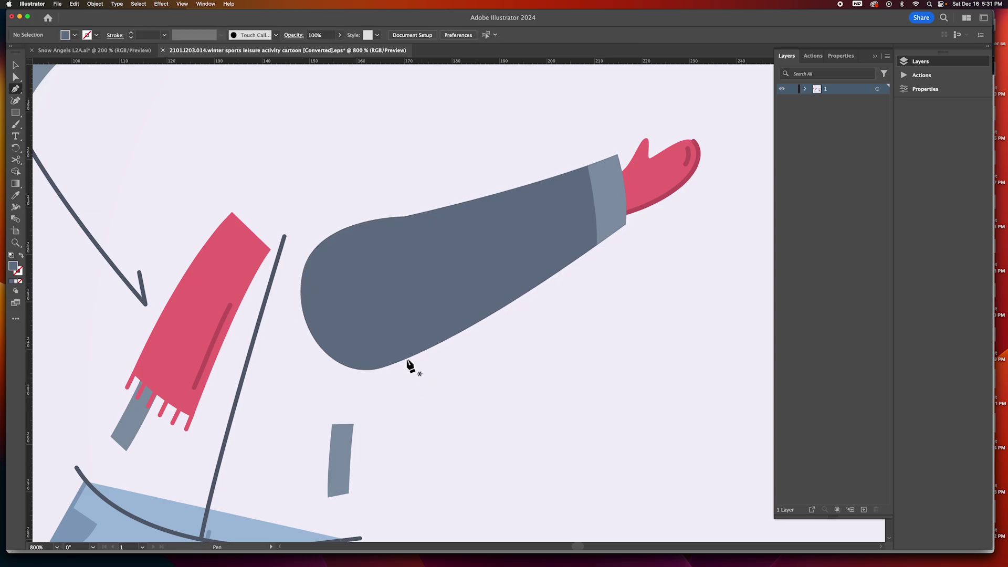
Step: Try rotating the rounded sleeve alone, with the rotation centre placed near its shoulder end
alt+scroll(400, 310, down, 3)
super+click(480, 287)
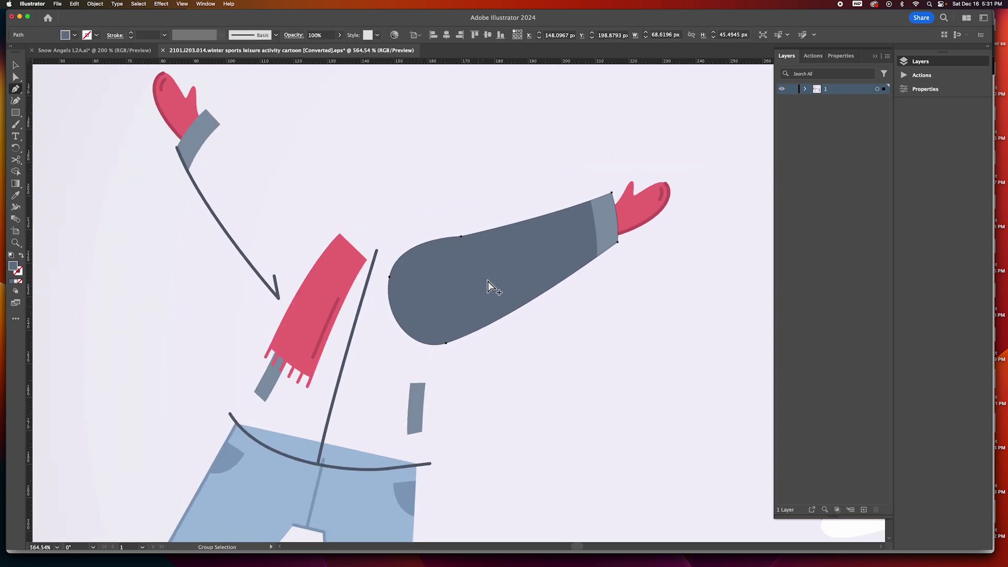
click(16, 148)
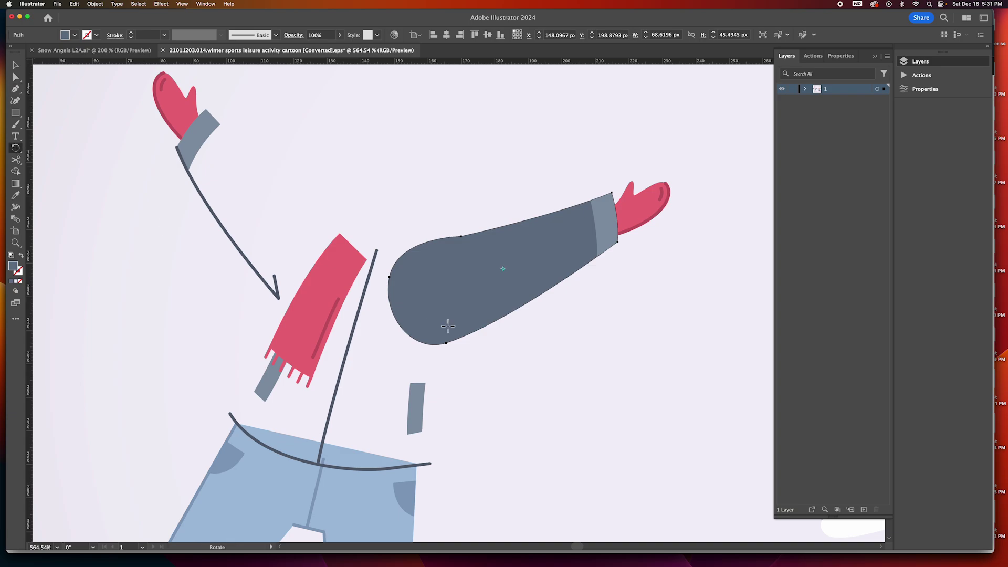
drag(567, 331, 477, 459)
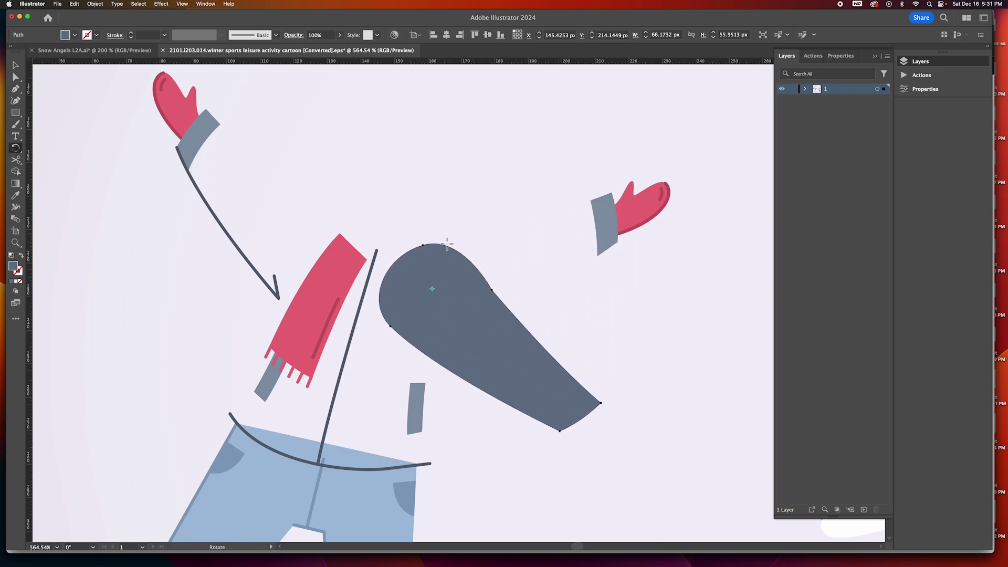
drag(495, 312, 475, 243)
Step: Return the jacket body piece 144 px to the right, to its original place on the figure
drag(87, 342, 381, 315)
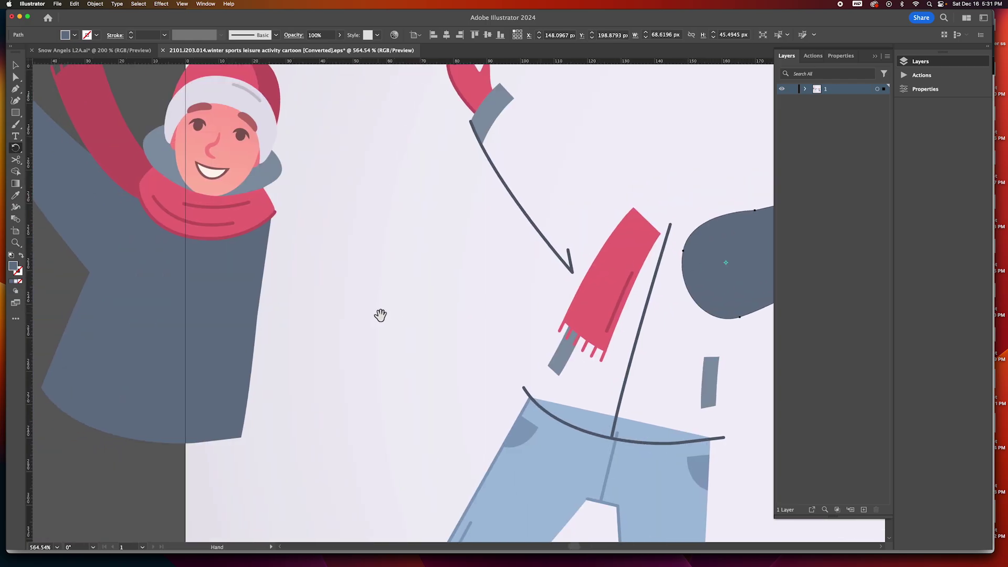
key(super+z)
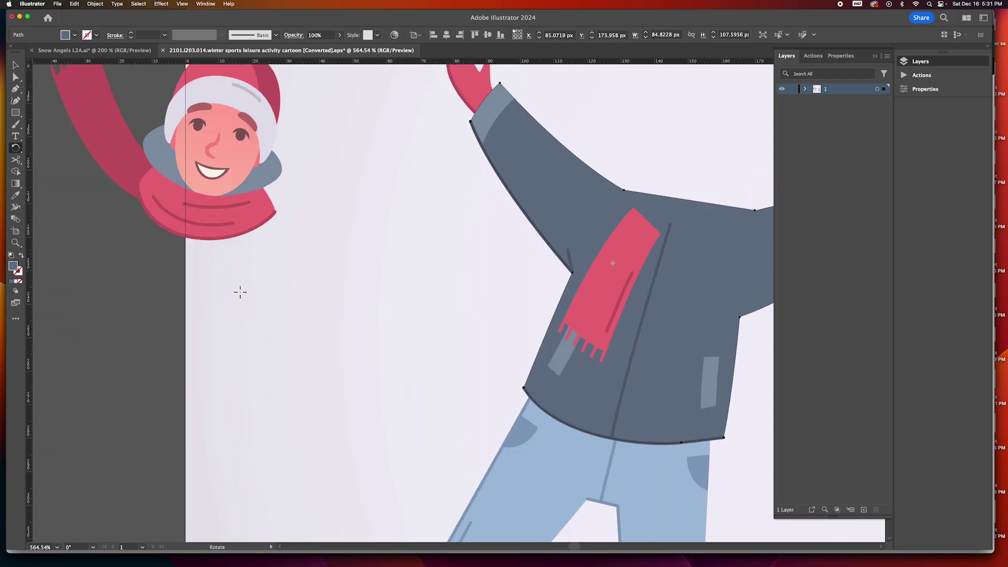
Step: Test rotating the sleeve, cuff and mitten together, including about the shoulder, undo the rotations and clear the selection
drag(613, 310, 355, 286)
super+click(536, 207)
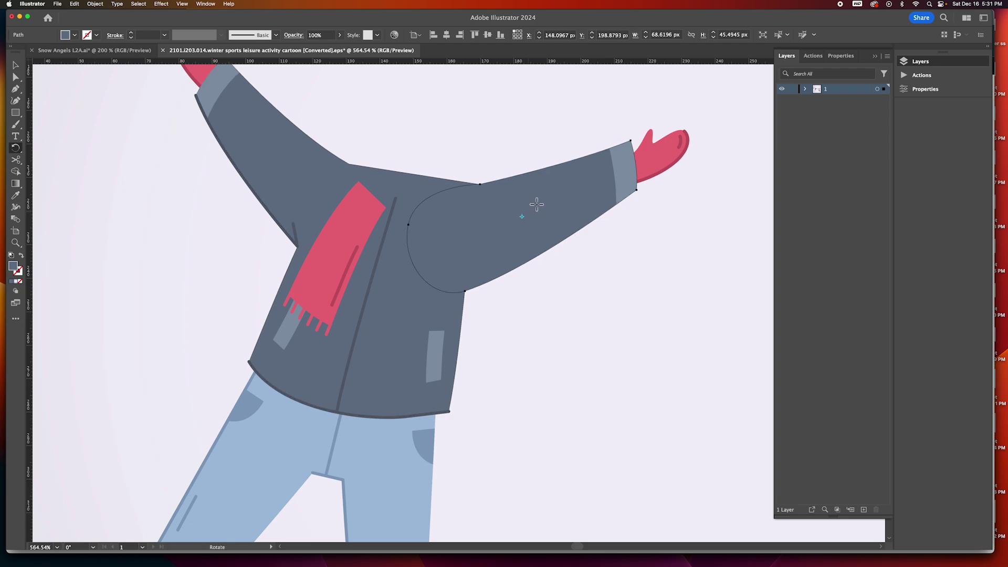
shift+super+click(625, 190)
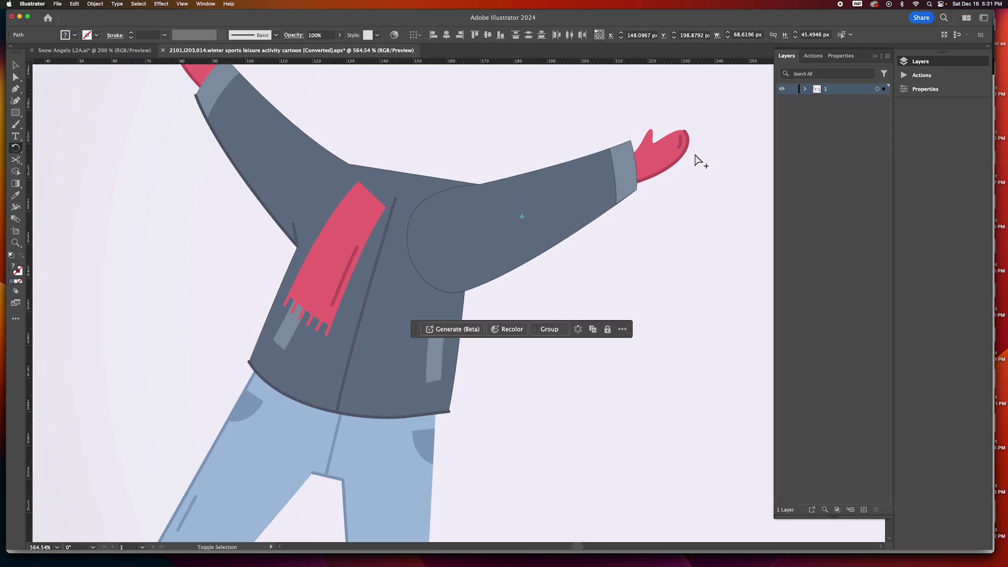
shift+super+click(637, 185)
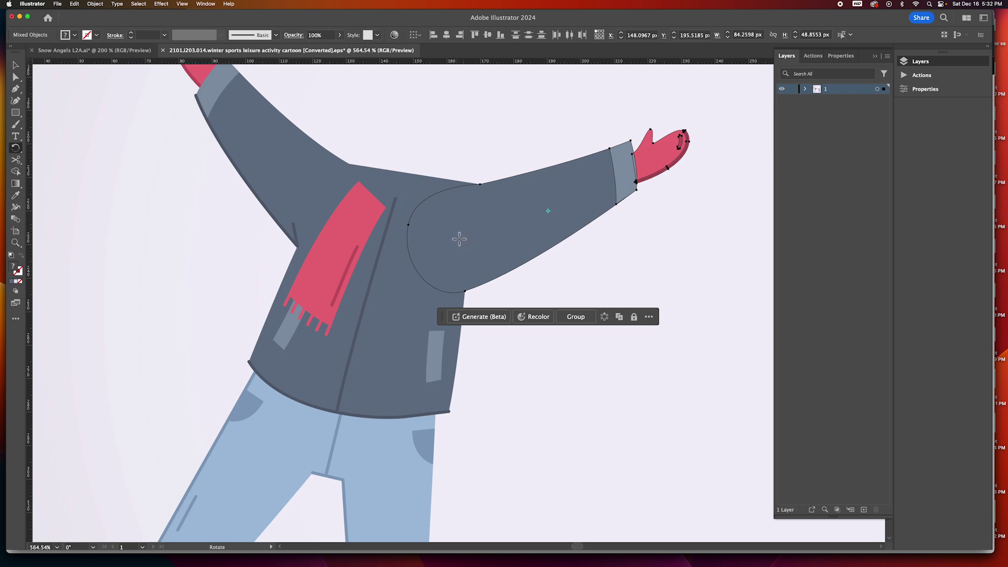
drag(610, 275, 453, 433)
key(ctrl+z)
drag(588, 260, 468, 362)
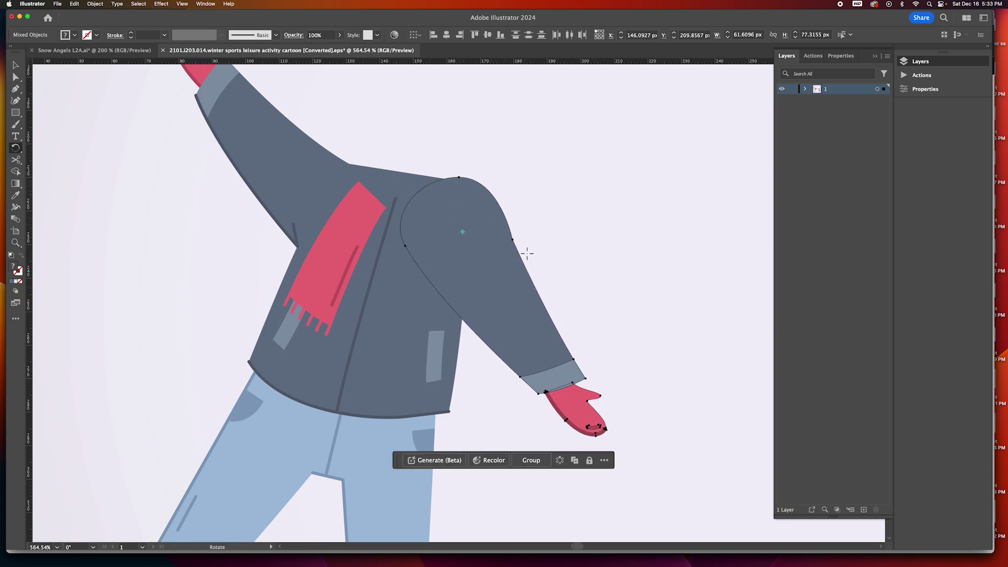
key(super+z)
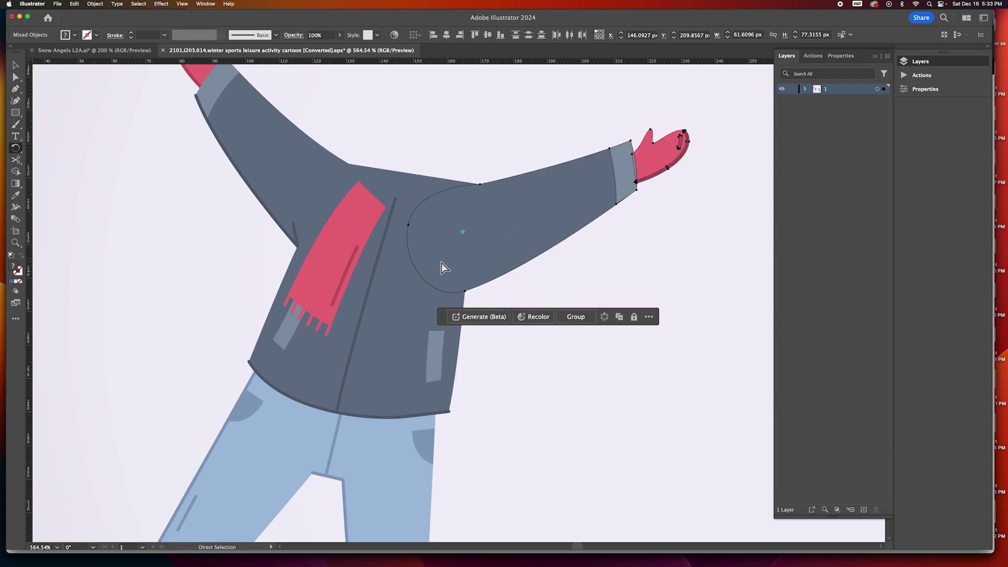
key(shift+super+a)
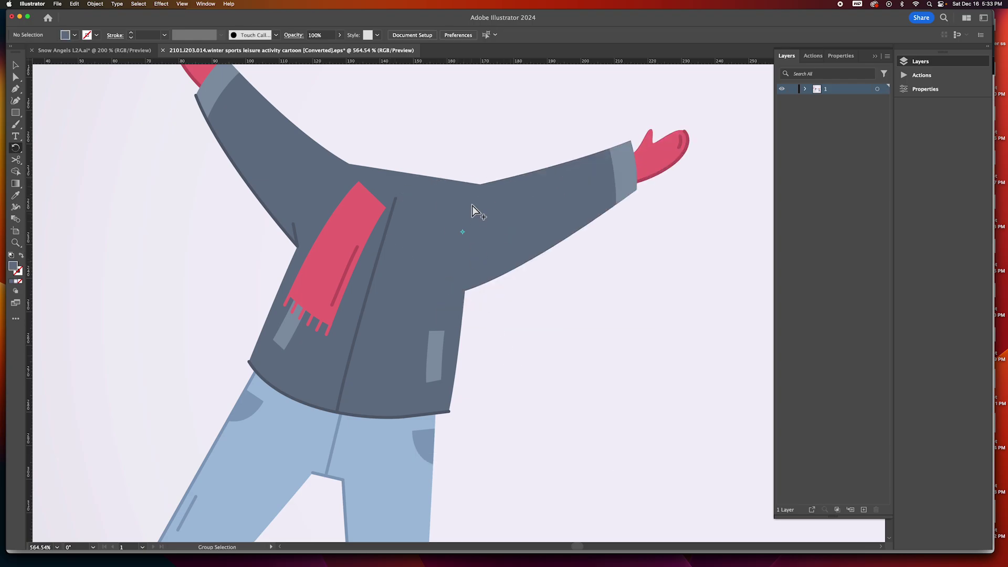
alt+super+click(474, 252)
alt+super+click(317, 387)
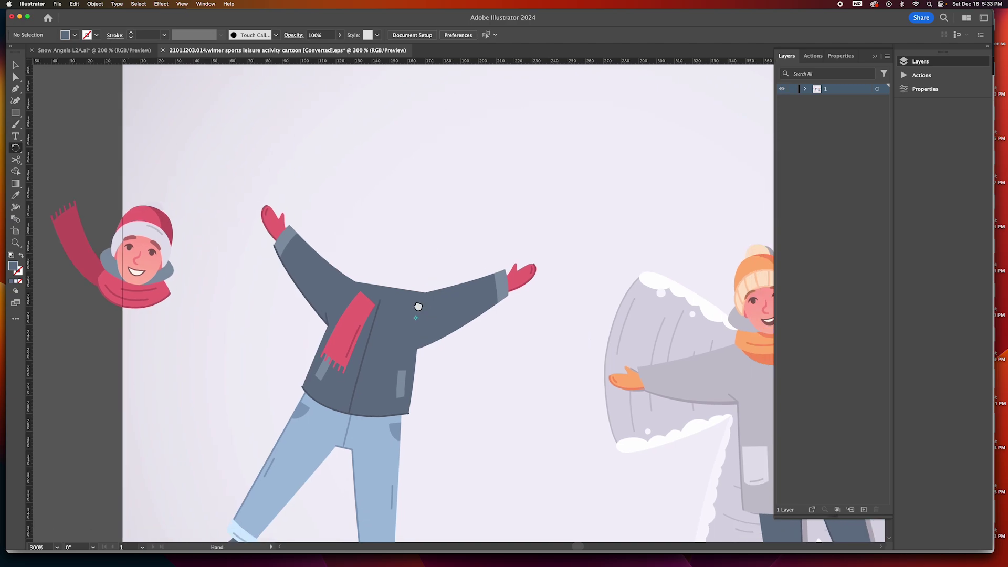
alt+super+click(82, 208)
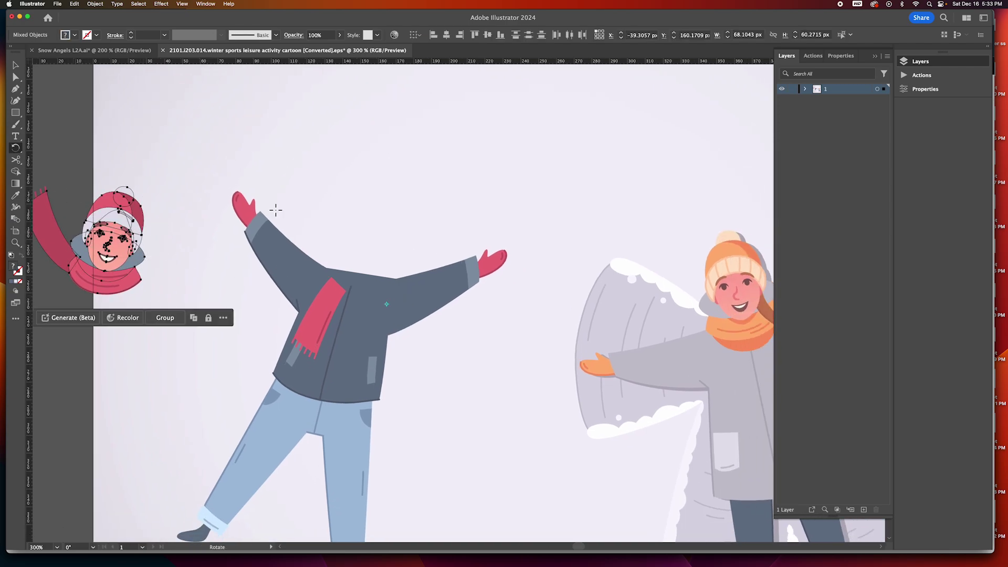
key(super+shift+a)
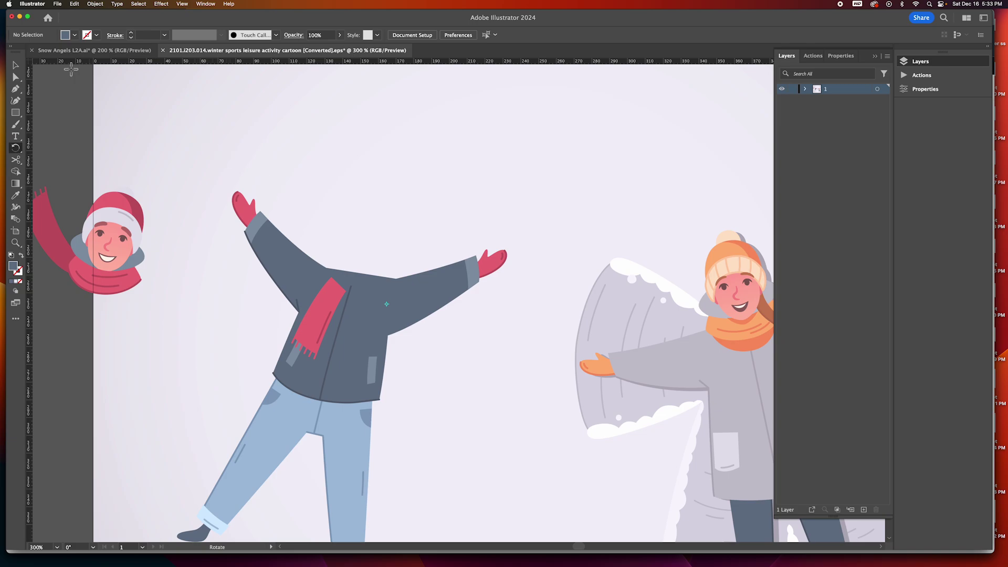
Step: Switch to the Snow Angels L2A.ai document and examine the figures and their body-part layers
click(104, 53)
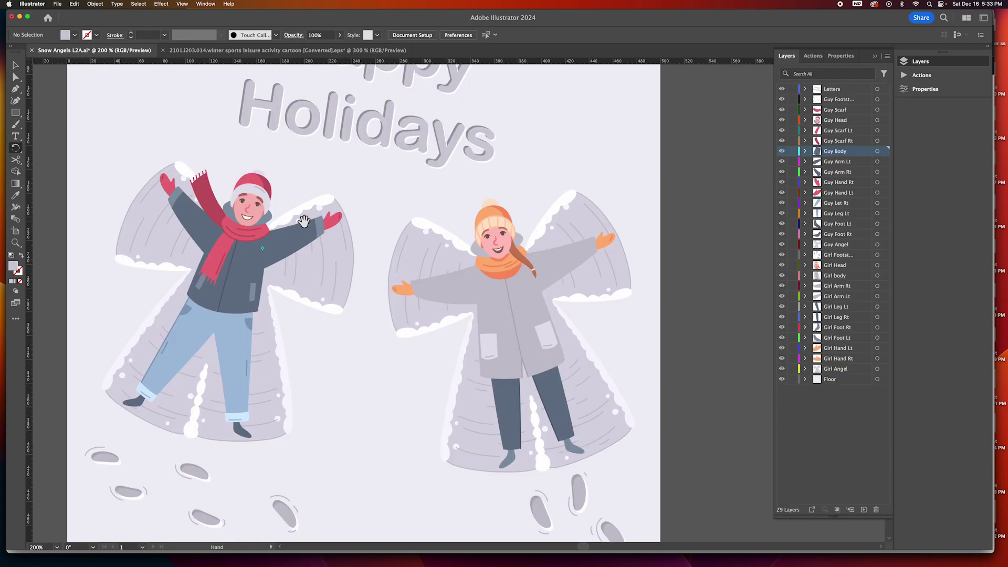
alt+scroll(341, 239, up, 1)
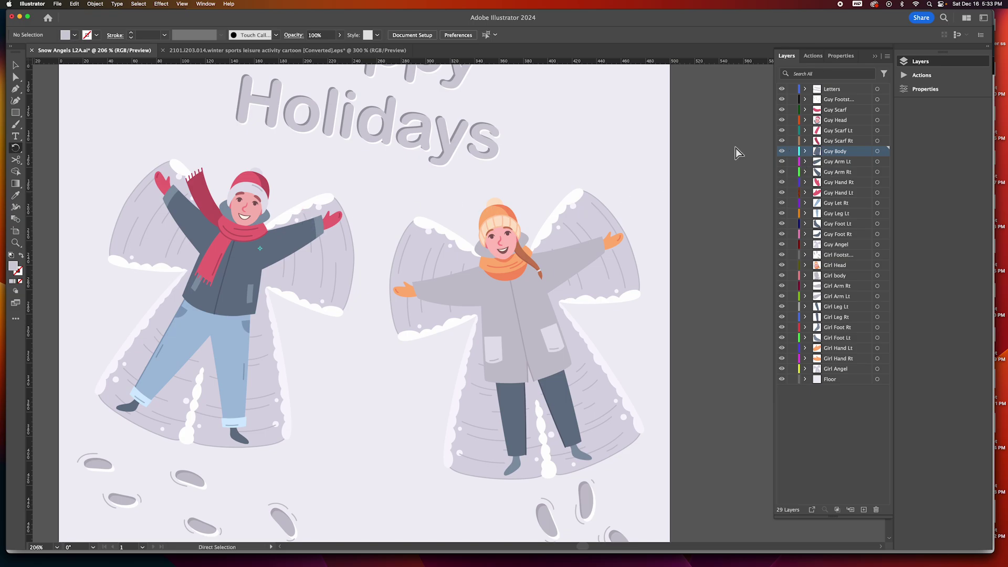
Step: Check the contents of the Guy Scarf, Guy Head and Girl Head layers by selecting each one's artwork, and clear the selection
click(834, 111)
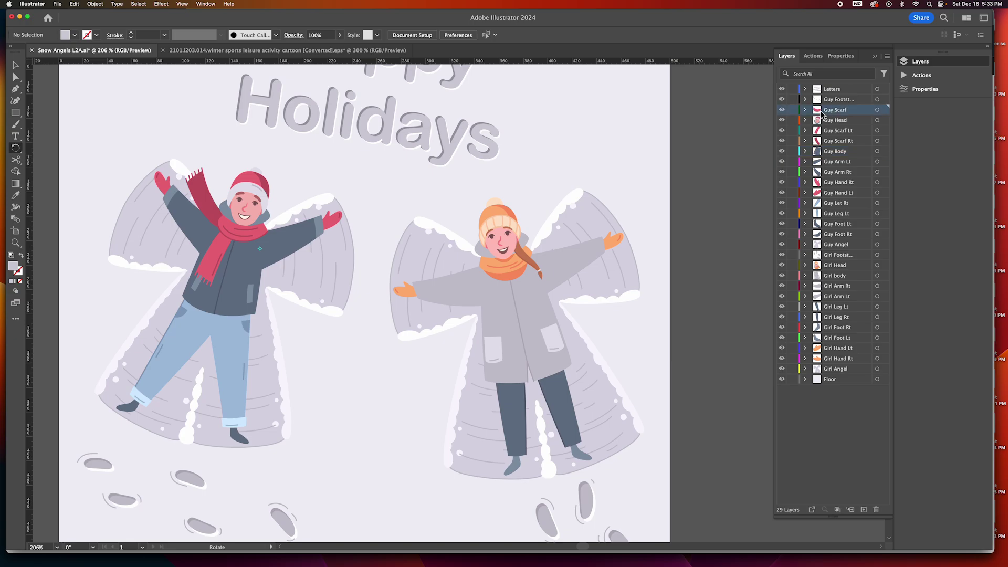
click(877, 109)
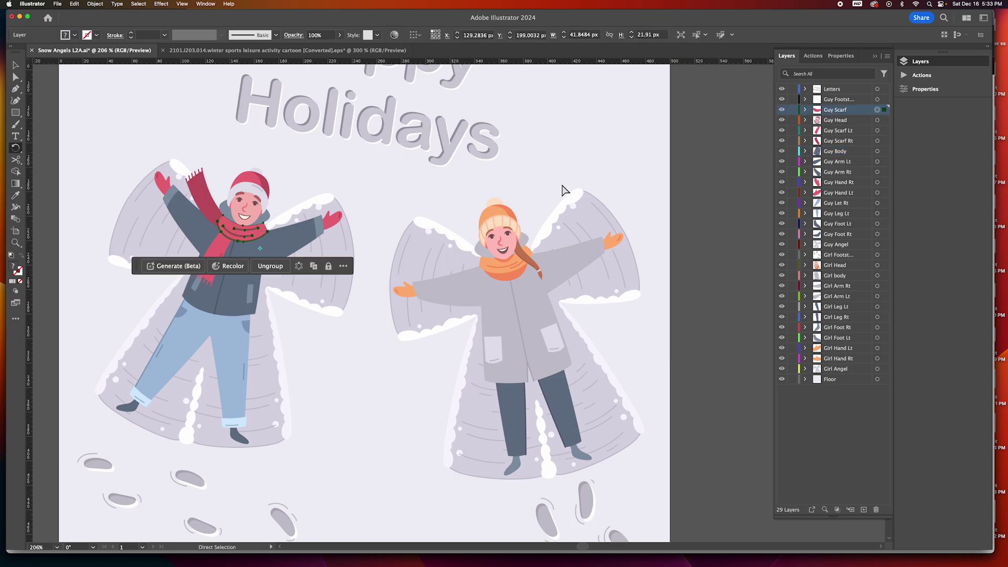
click(835, 121)
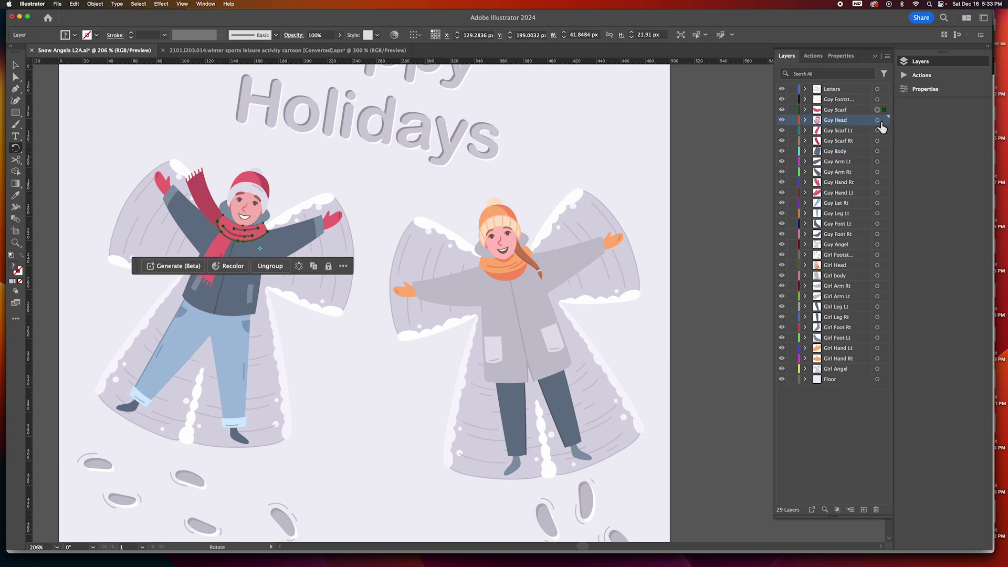
click(877, 120)
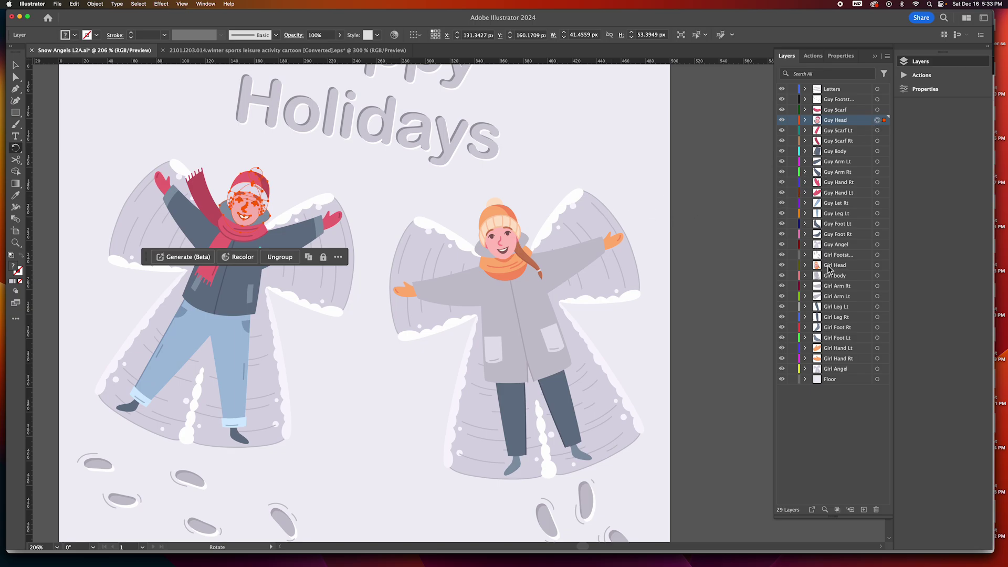
click(877, 265)
key(super+shift+a)
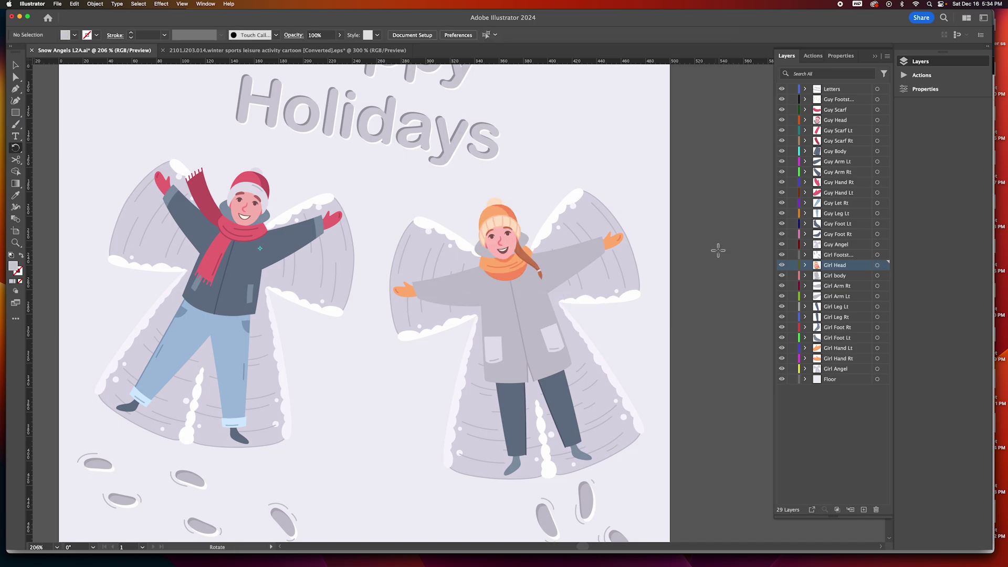
Step: Try rotating the Guy Let Rt leg about a rotation centre at the hip, and clear the selection
click(832, 204)
click(877, 203)
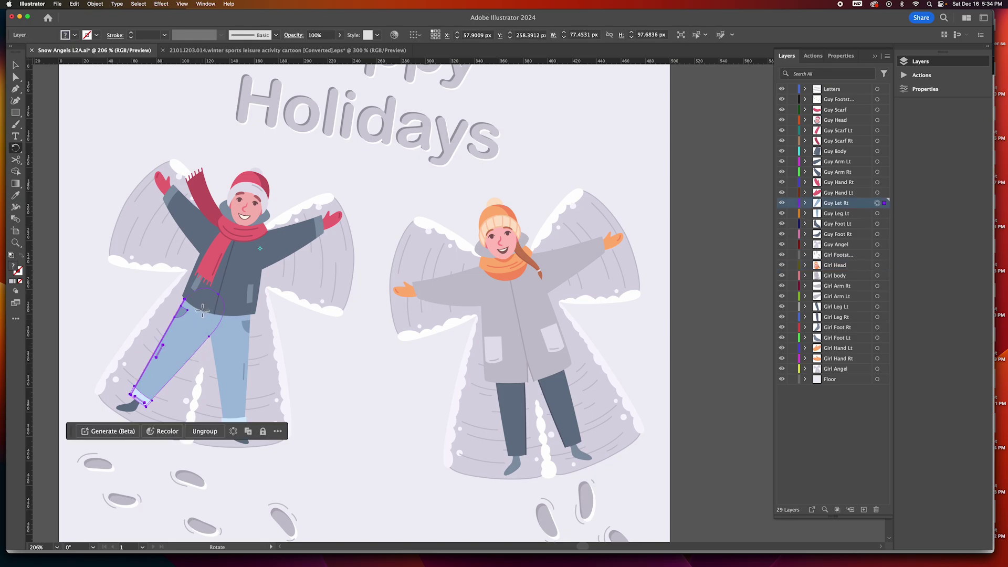
mouse_move(169, 359)
mouse_down()
mouse_move(154, 357)
mouse_move(139, 311)
mouse_move(173, 376)
mouse_move(157, 356)
mouse_move(162, 338)
mouse_move(168, 348)
mouse_up()
key(super+shift+a)
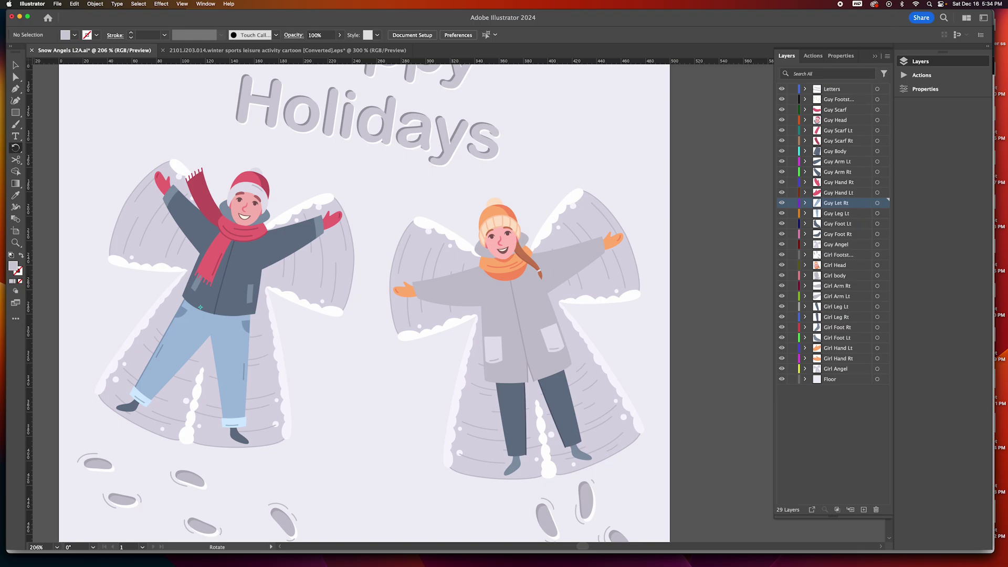
Step: Test that the guy's head and left mitten are separate pieces by moving each away from the figure and undoing the moves
click(15, 65)
click(251, 196)
drag(251, 195, 249, 160)
key(a)
key(v)
key(super+z)
drag(340, 220, 385, 215)
key(super+z)
Step: Test moving the guy's left arm, left leg and left foot away from the body one at a time, undoing each move
drag(297, 251, 389, 272)
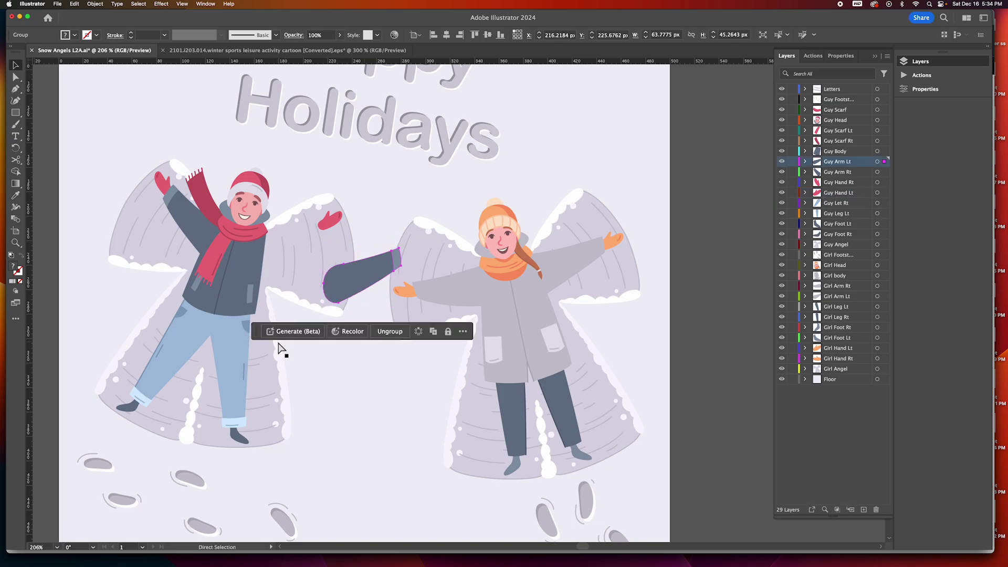
key(super+z)
drag(231, 357, 318, 367)
key(super+z)
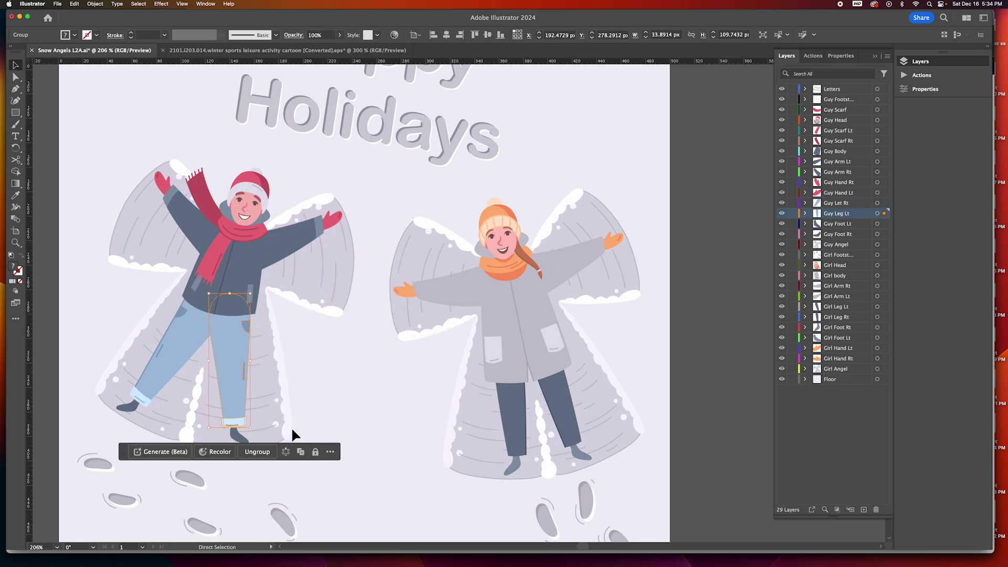
drag(242, 440, 329, 424)
key(super+z)
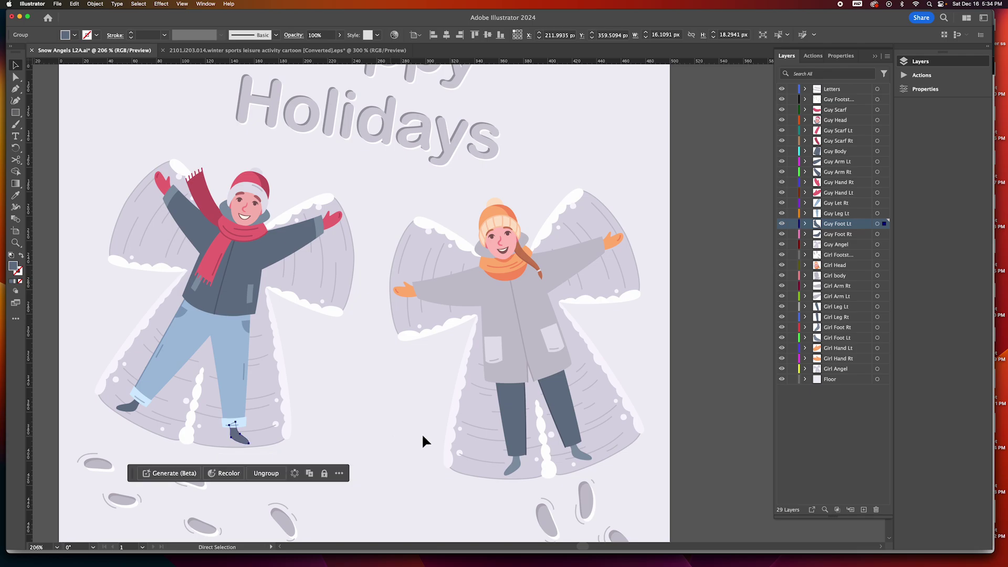
Step: Test moving the girl's leg, right arm, right mitten and head off the figure one at a time, undoing each move
drag(504, 349, 421, 401)
key(super+z)
drag(390, 291, 380, 305)
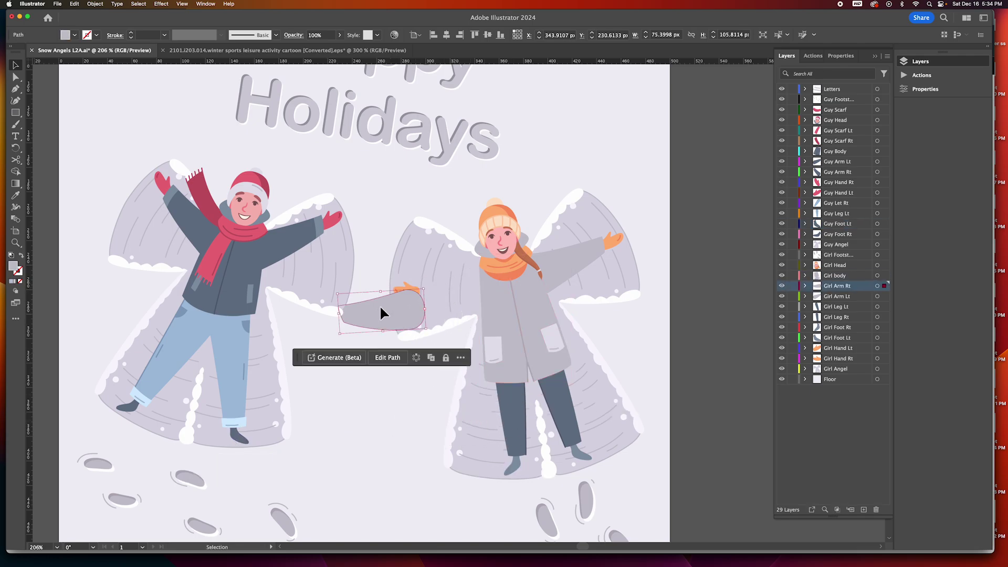
key(super+z)
click(344, 291)
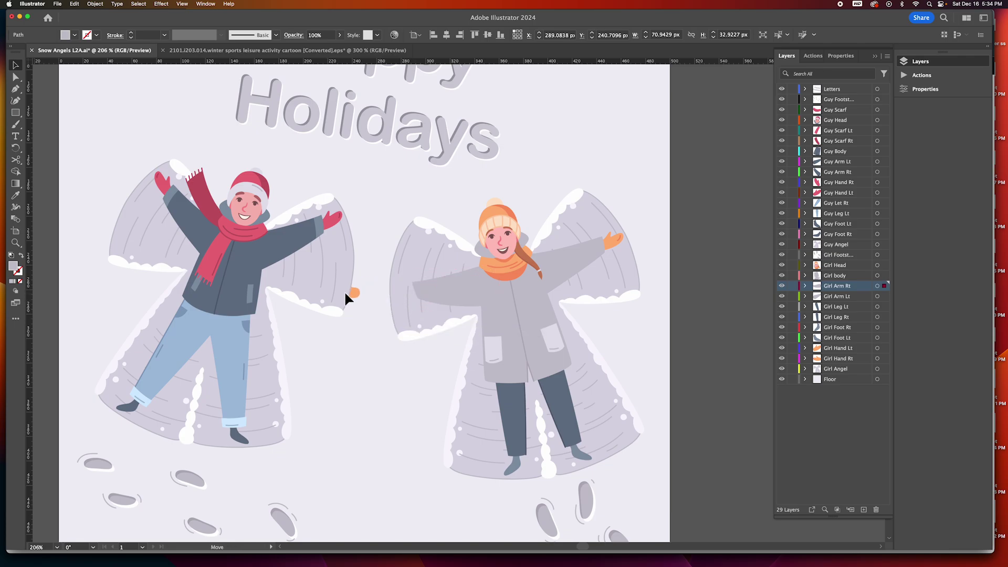
drag(404, 290, 374, 293)
key(super+z)
drag(495, 231, 494, 174)
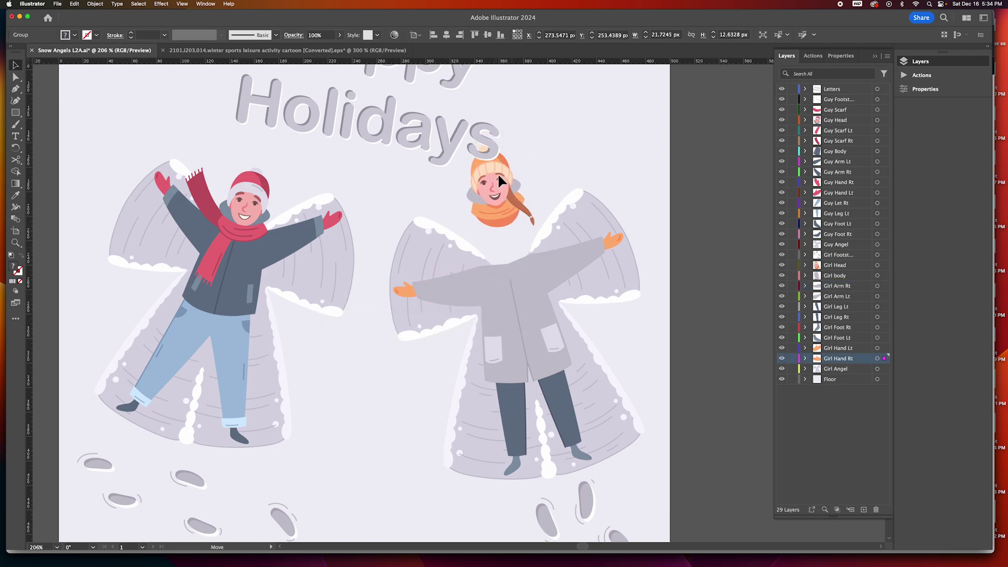
key(super+z)
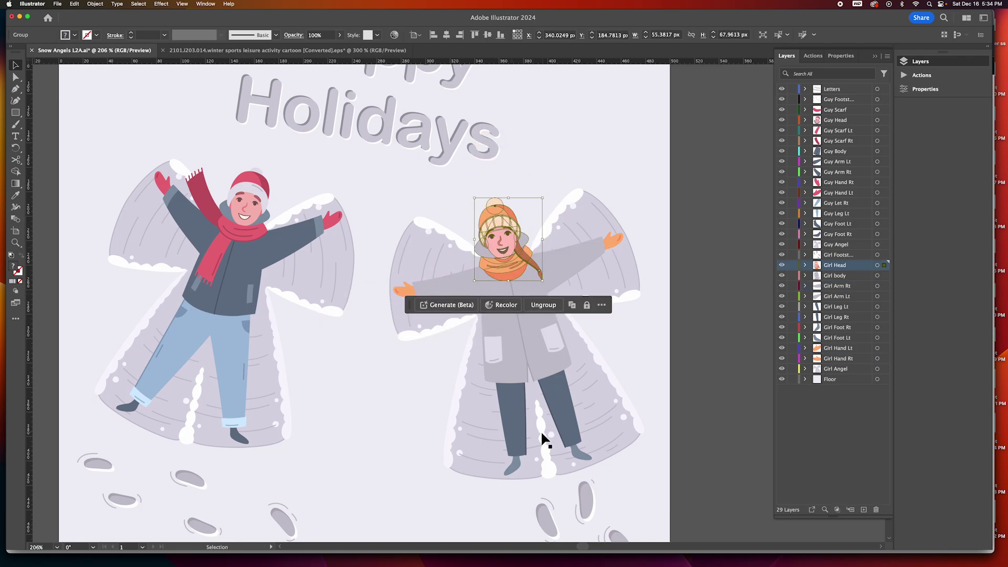
Step: Select the girl's right foot, both snow angel shapes and the Happy Holidays lettering in turn to check their grouping, and clear the selection
click(499, 471)
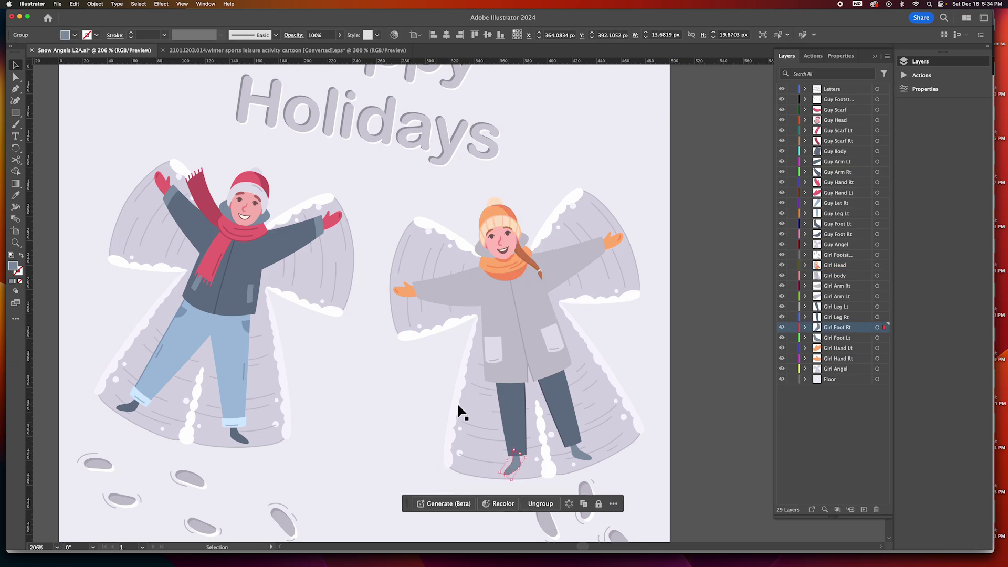
click(435, 369)
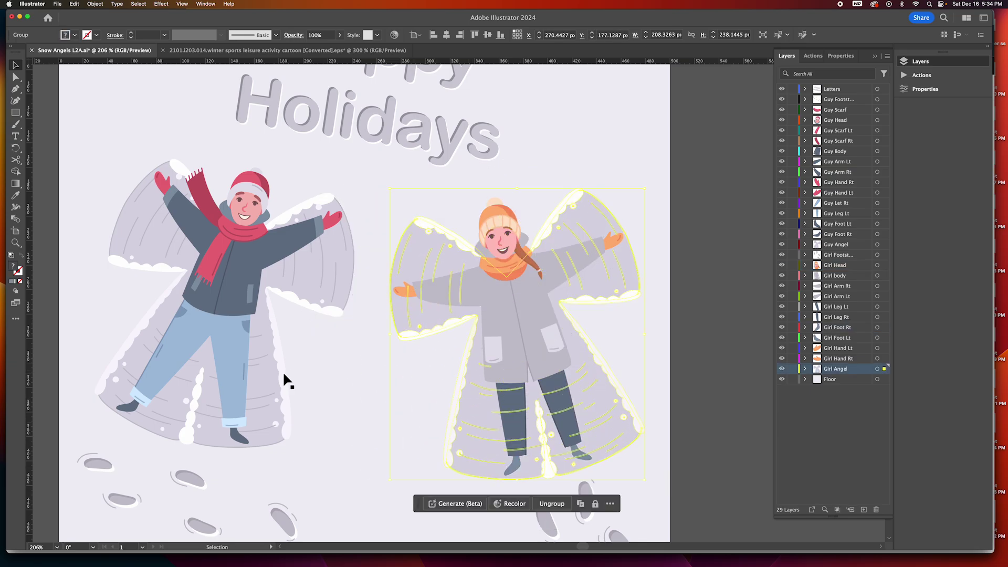
click(344, 371)
click(268, 409)
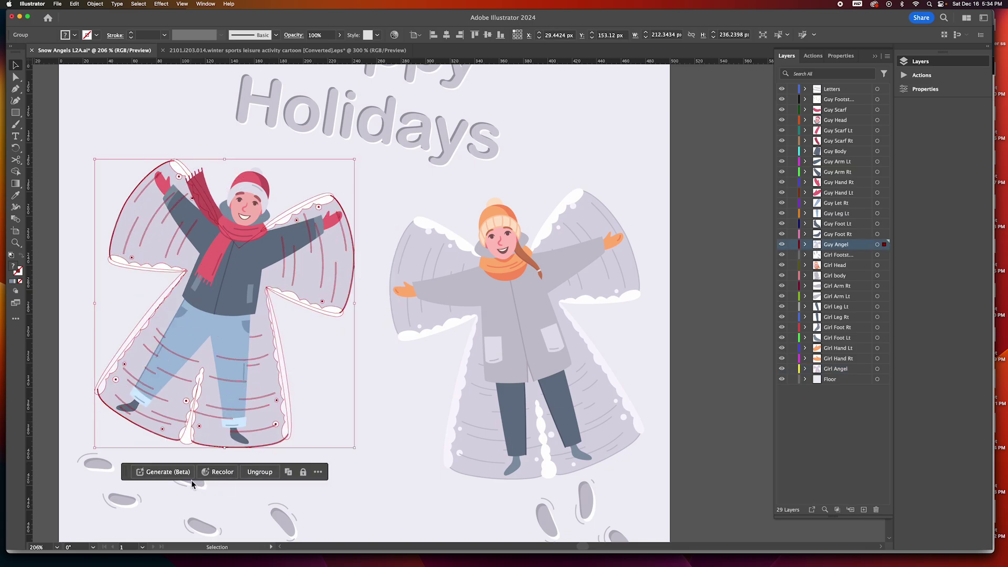
scroll(315, 147, up, 4)
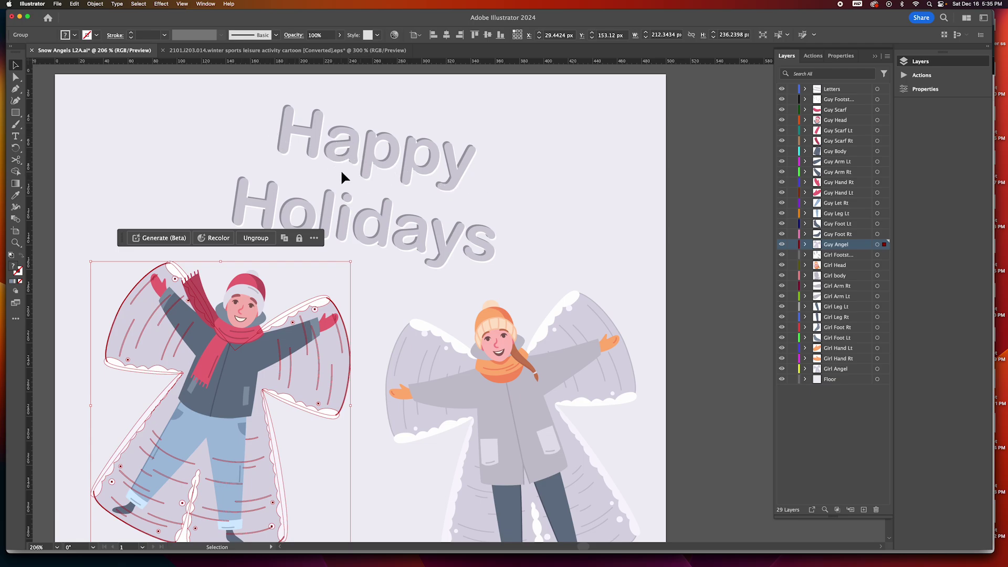
click(342, 153)
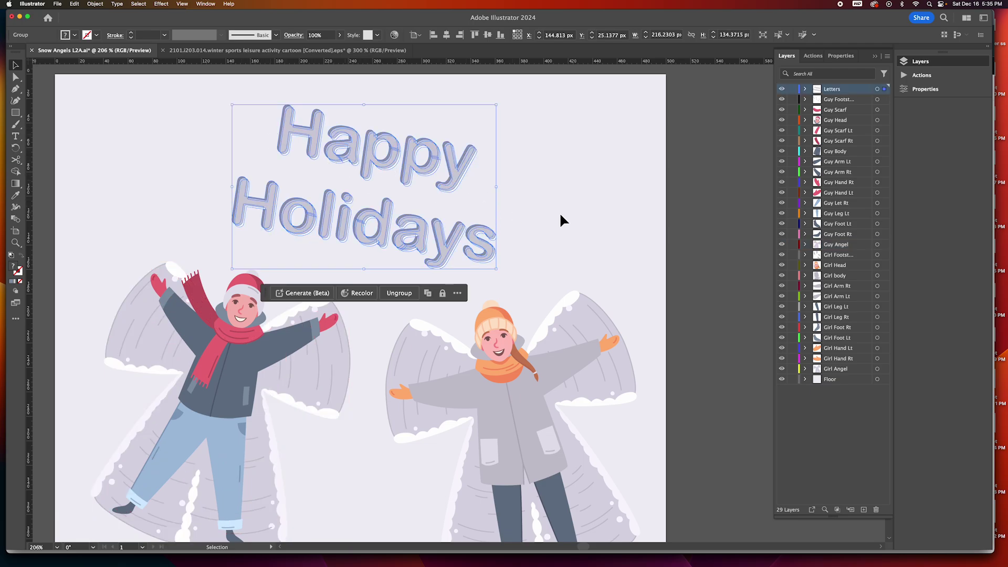
click(714, 227)
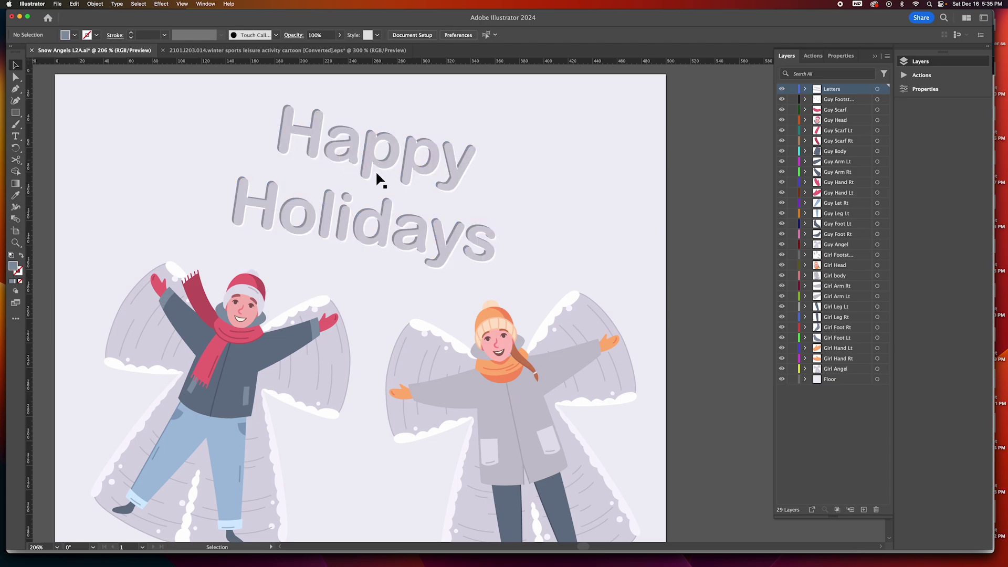
Step: Open Export for Screens for the whole snow angels document
drag(394, 304, 436, 254)
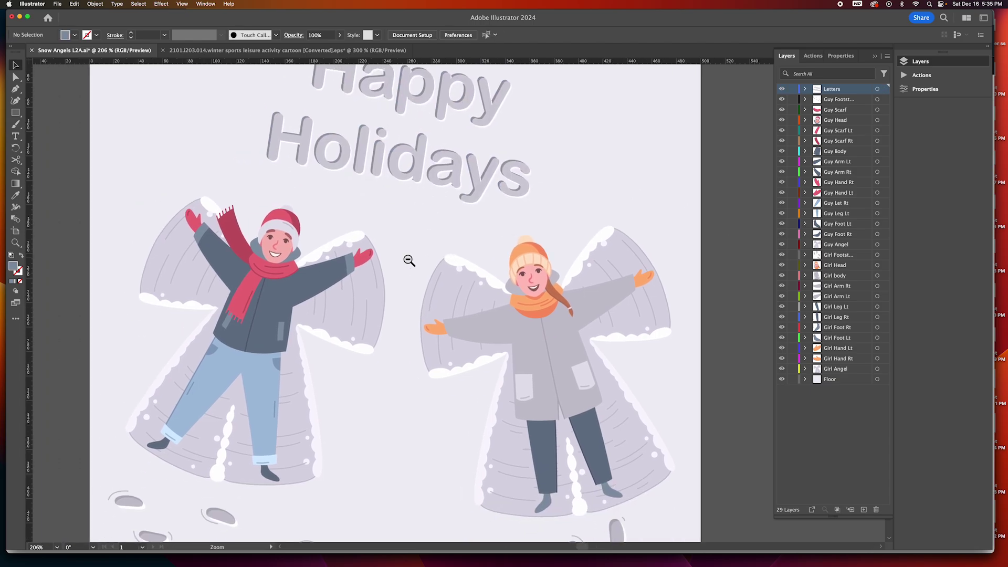
alt+click(409, 261)
scroll(408, 257, right, 3)
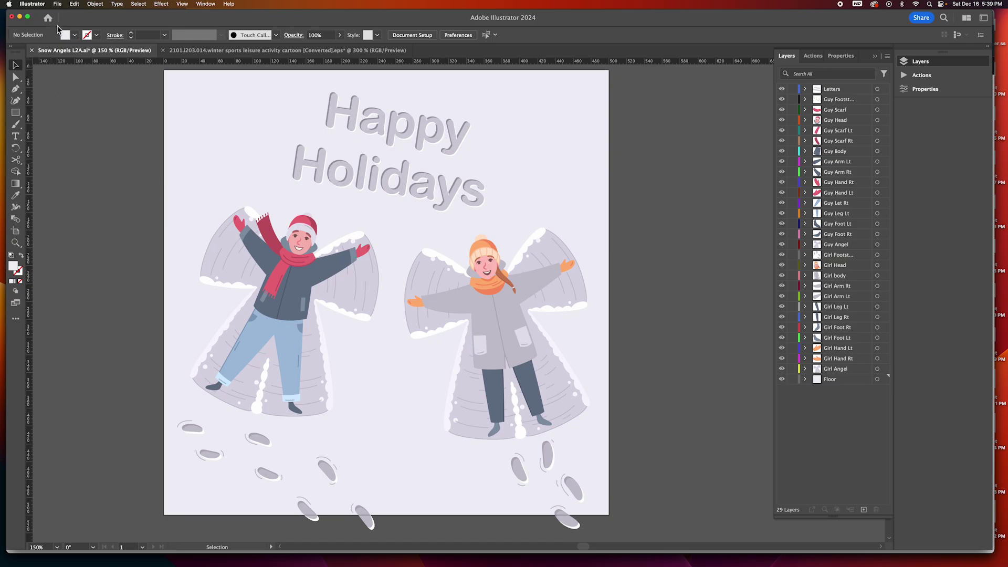
click(58, 4)
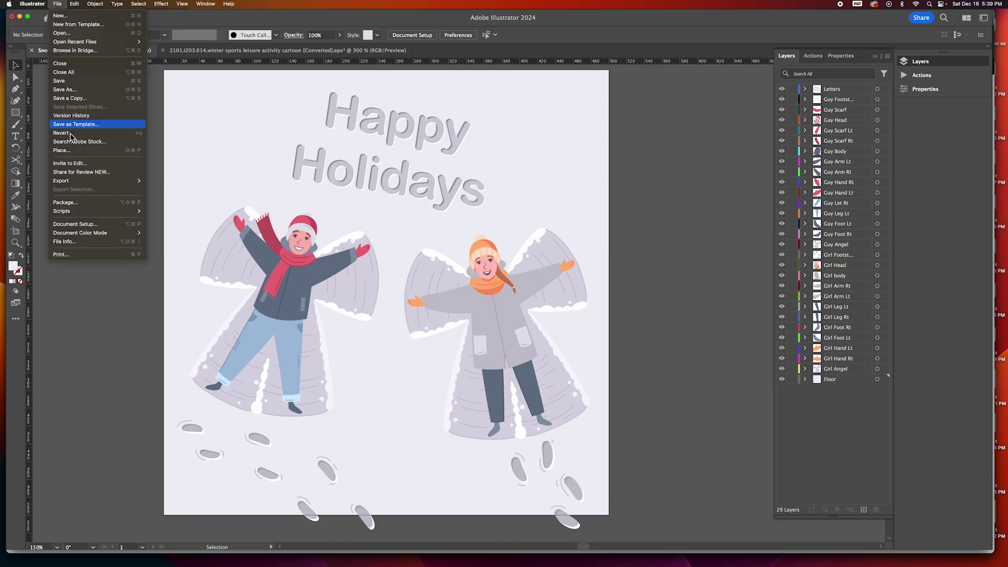
mouse_move(73, 183)
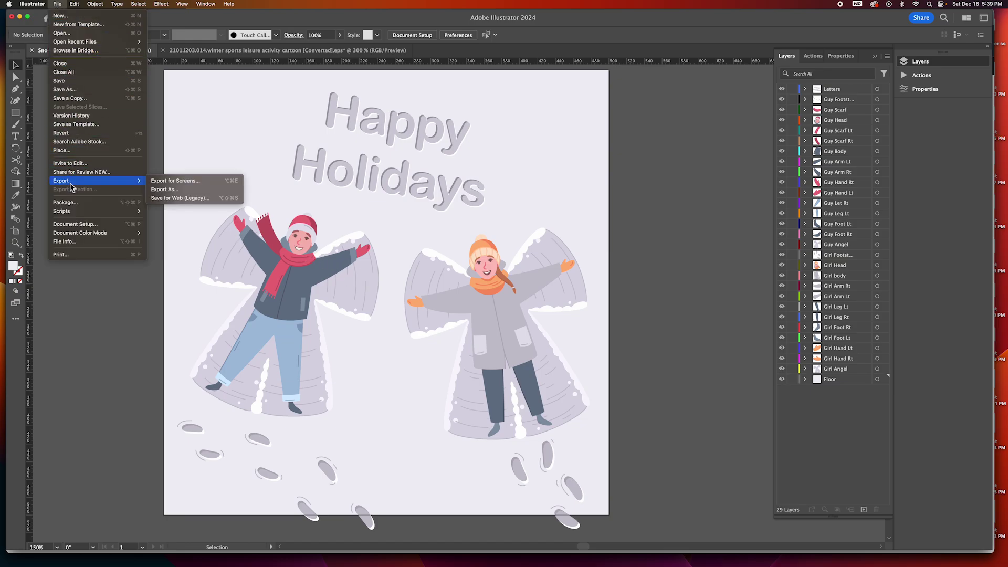
click(157, 181)
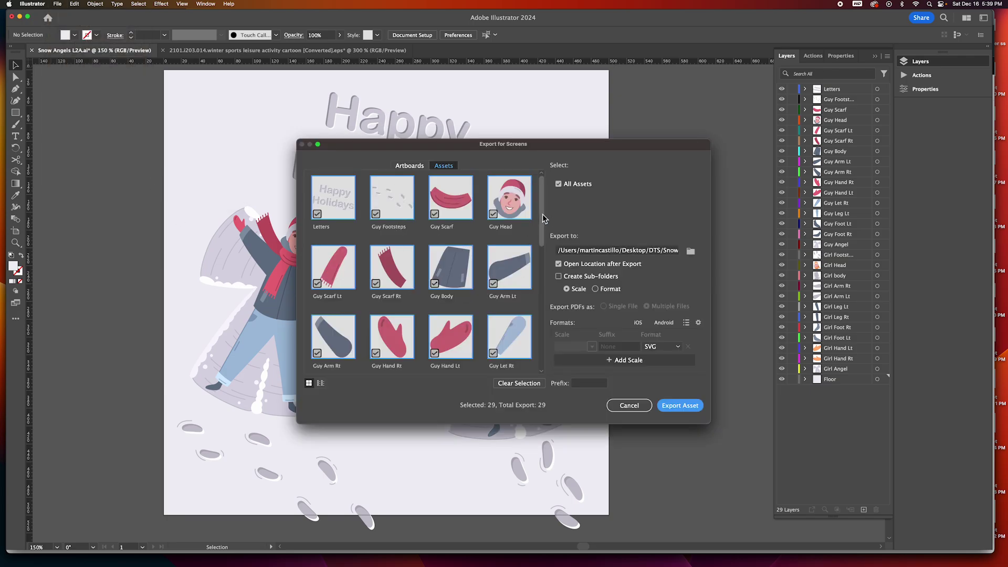
Step: Review the layer assets, turn on Create Sub-folders and export all assets in SVG format
scroll(543, 242, down, 3)
drag(543, 243, 545, 321)
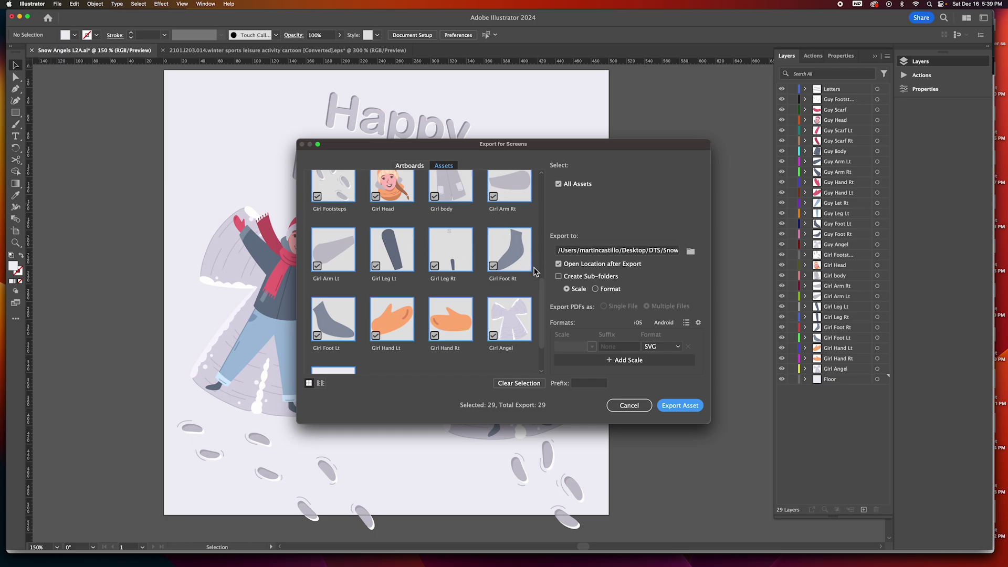
drag(541, 297, 539, 326)
scroll(511, 198, up, 10)
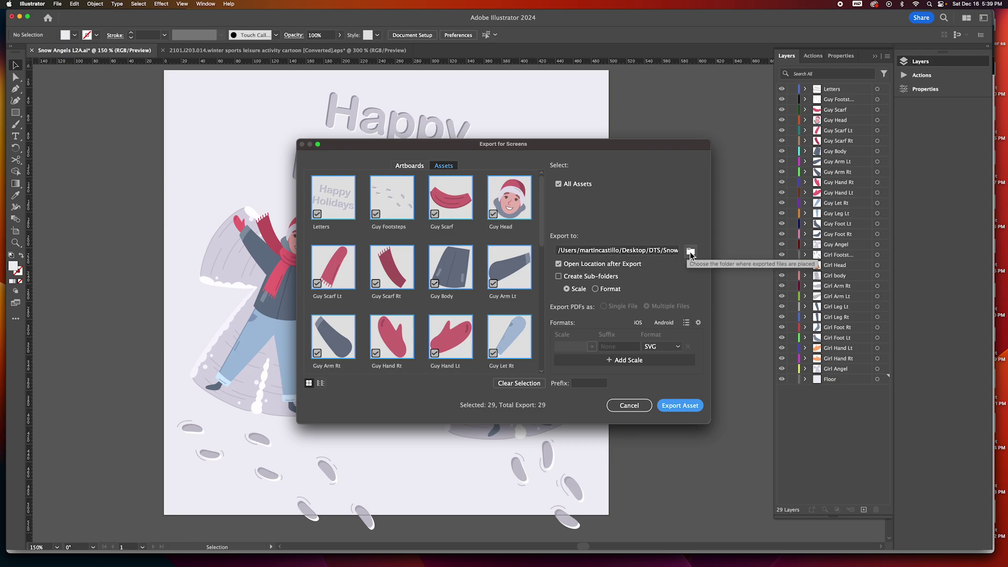
click(576, 278)
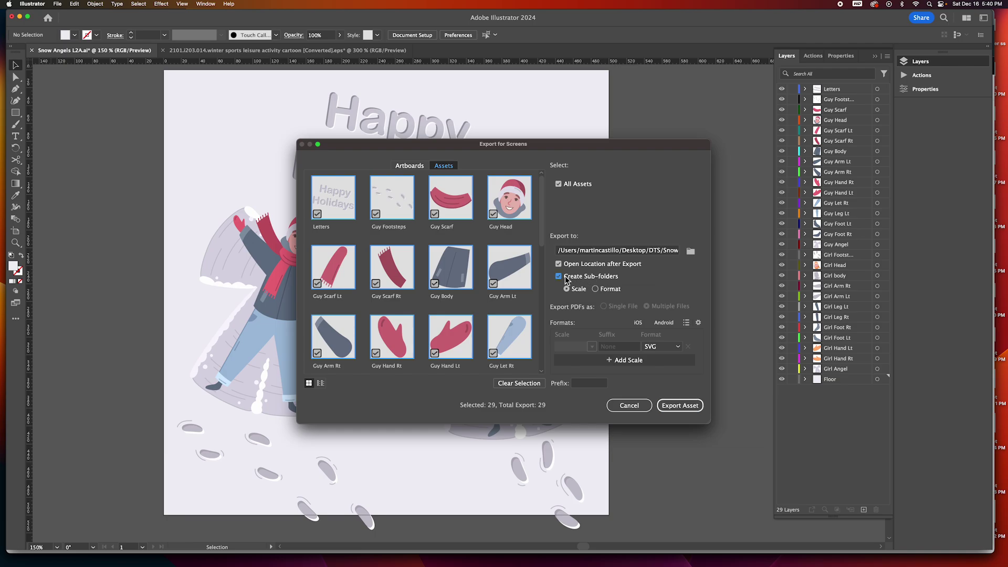
click(677, 405)
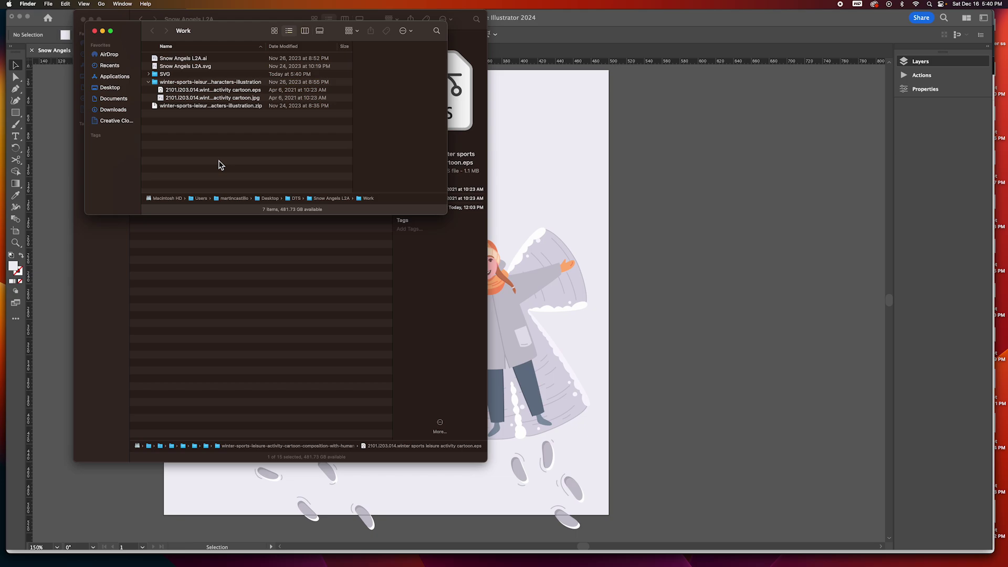
Step: Expand the exported SVG folder in the enlarged Finder window and preview Floor.svg
click(148, 74)
drag(447, 215, 446, 476)
click(176, 82)
key(space)
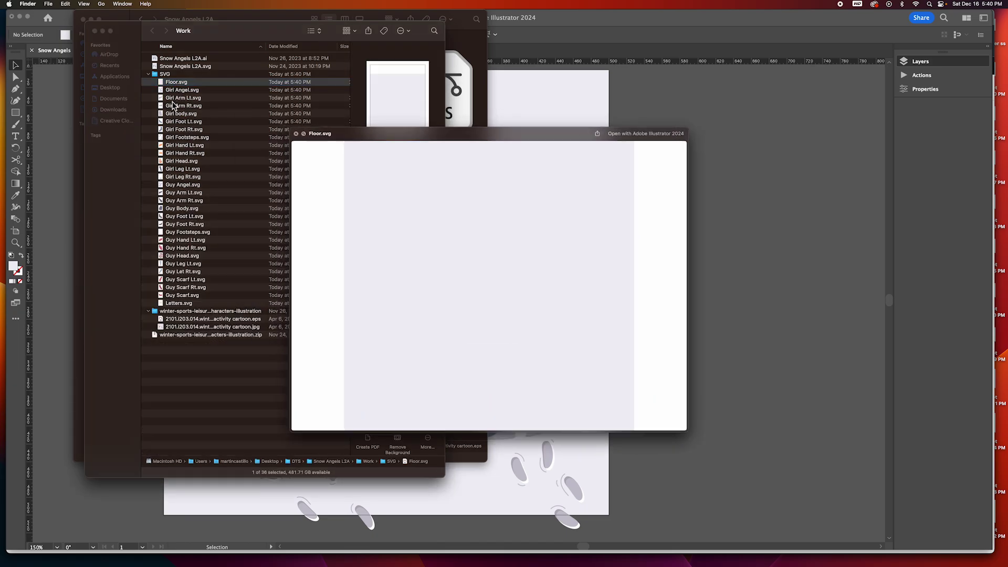
Step: Preview the exported SVG files one after another, from Girl Angel.svg through Girl Hand Lt.svg
click(177, 90)
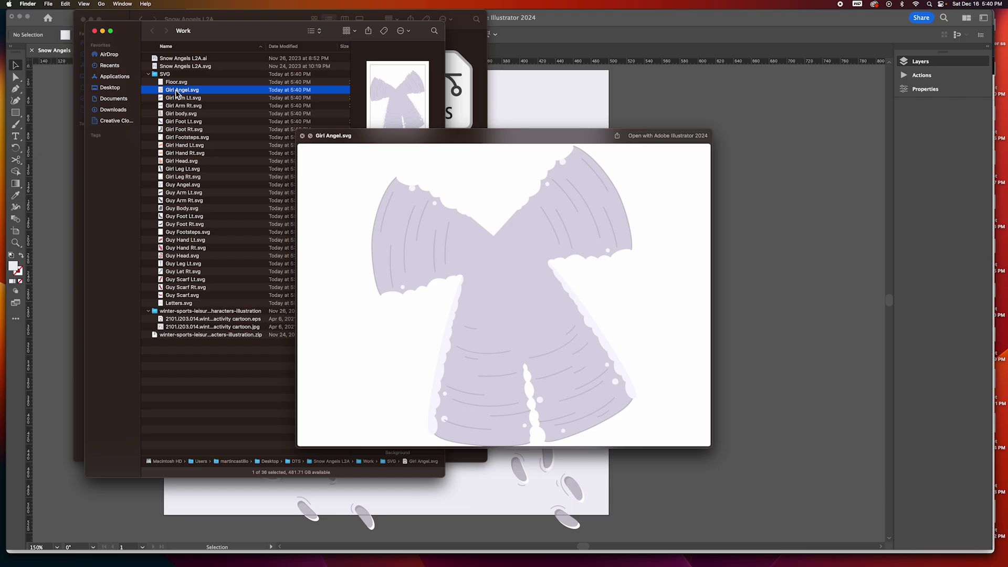
key(Down)
key(Down)
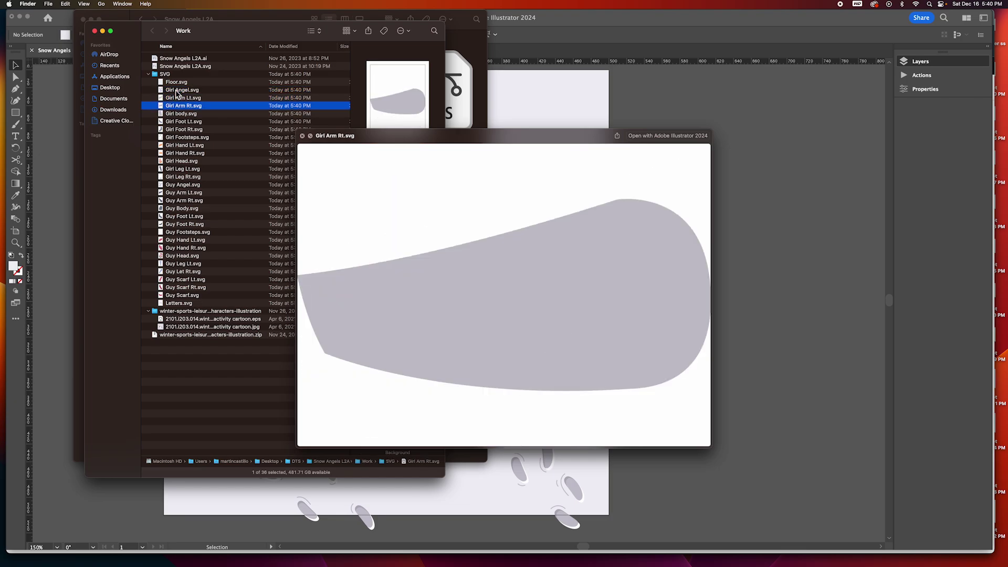
key(Down)
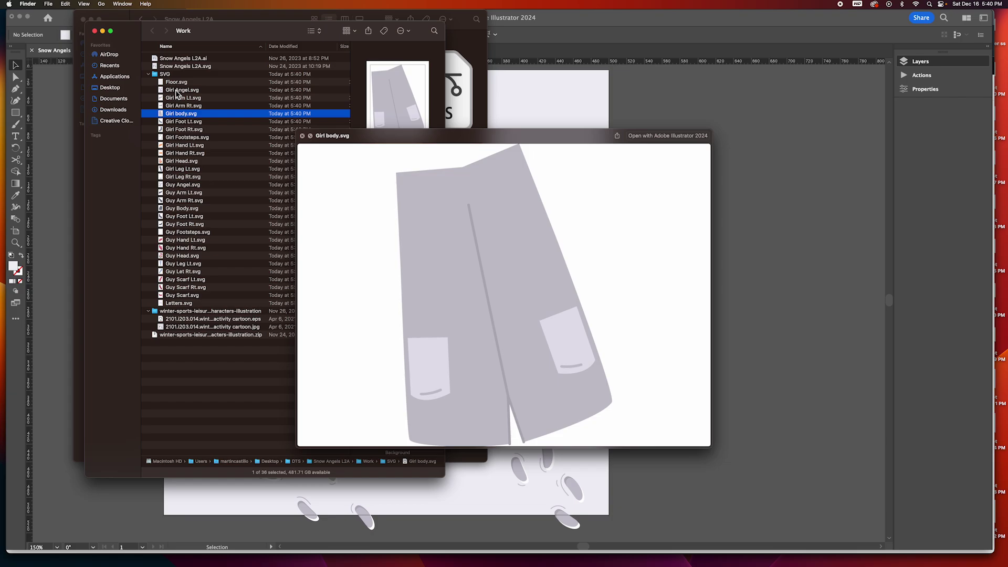
key(Down)
key(Down)
key(Down)
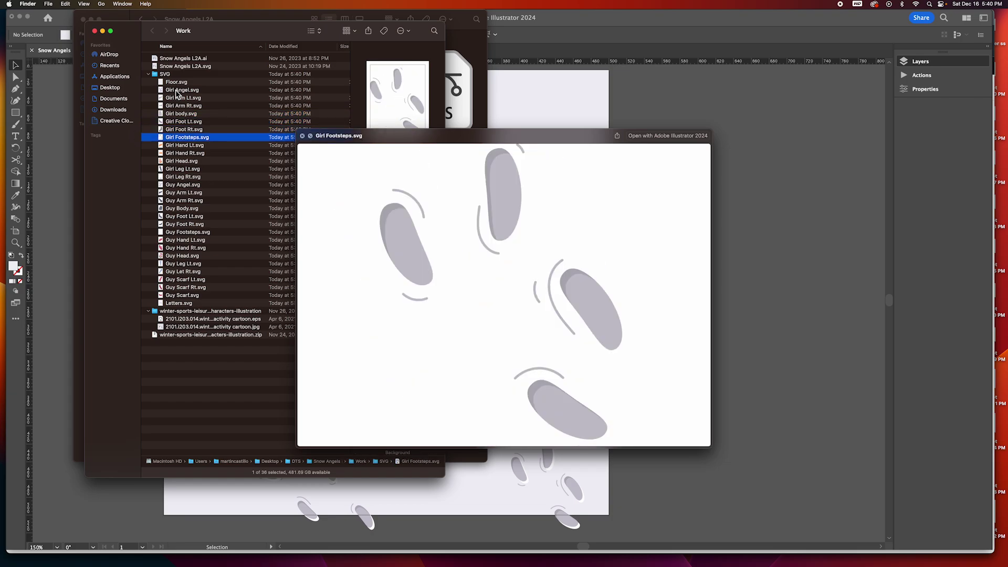
key(Down)
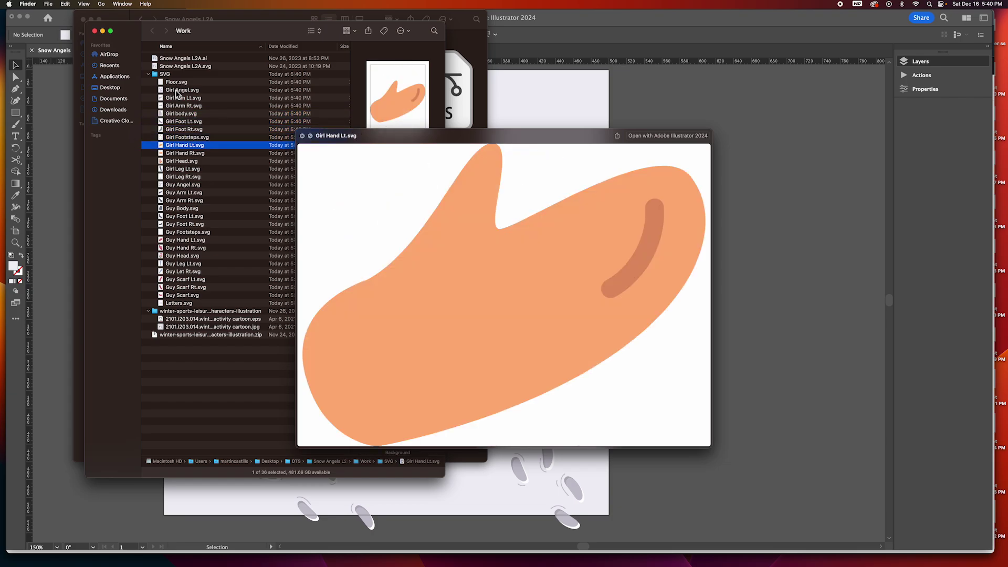
Step: Preview the exported SVG files from Girl Hand Rt.svg through Girl Leg Rt.svg, and close the preview
key(Down)
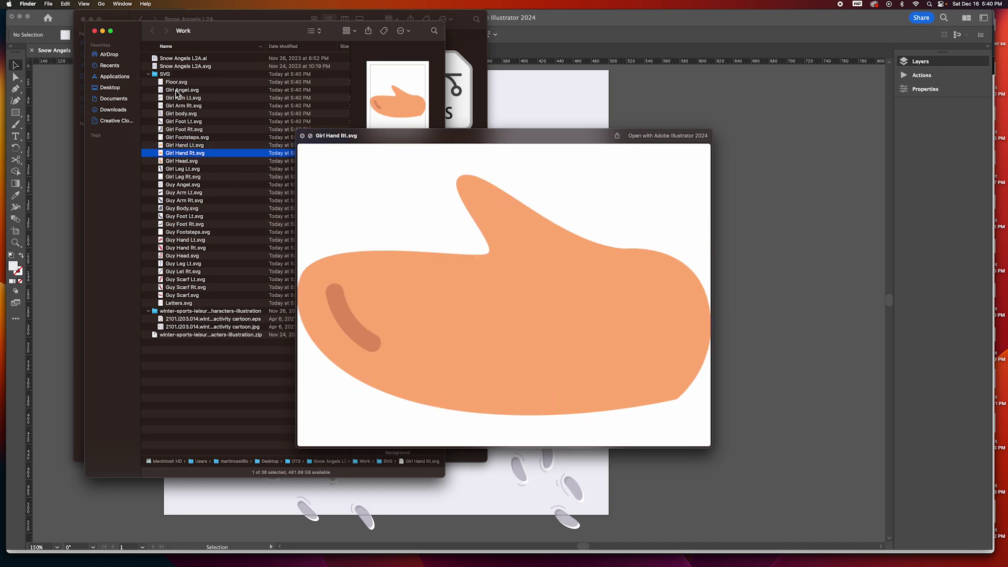
key(Down)
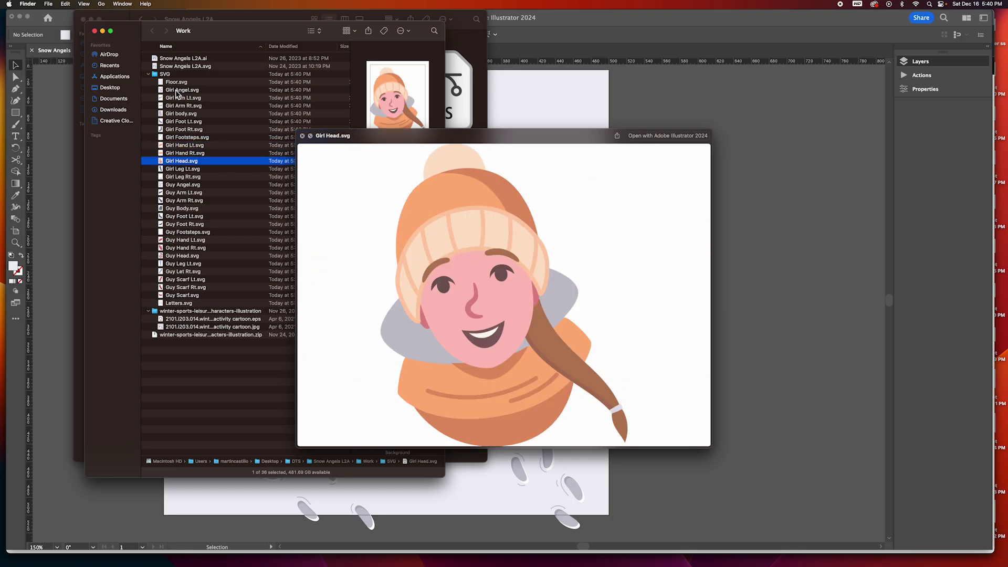
key(Down)
key(Down)
key(space)
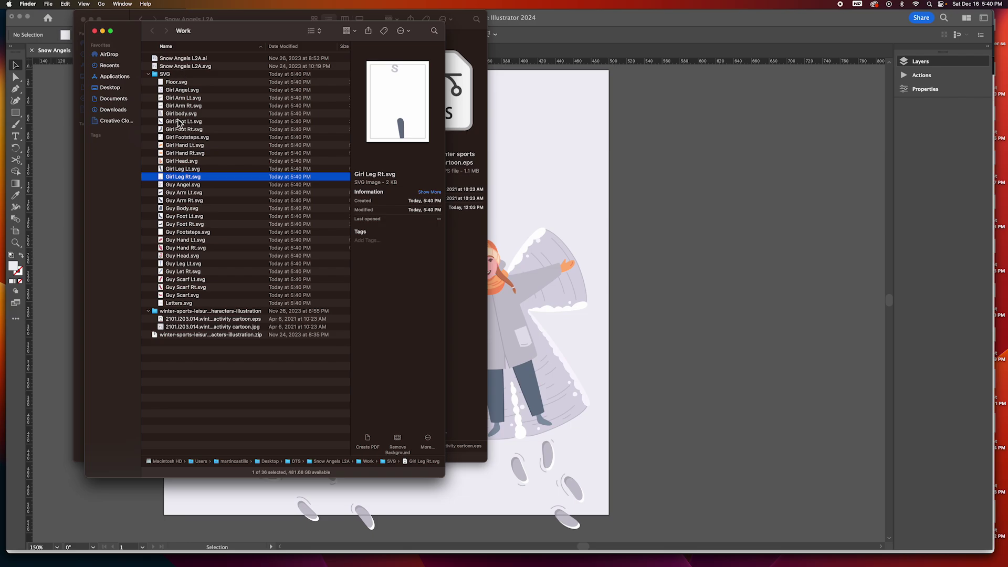
click(178, 379)
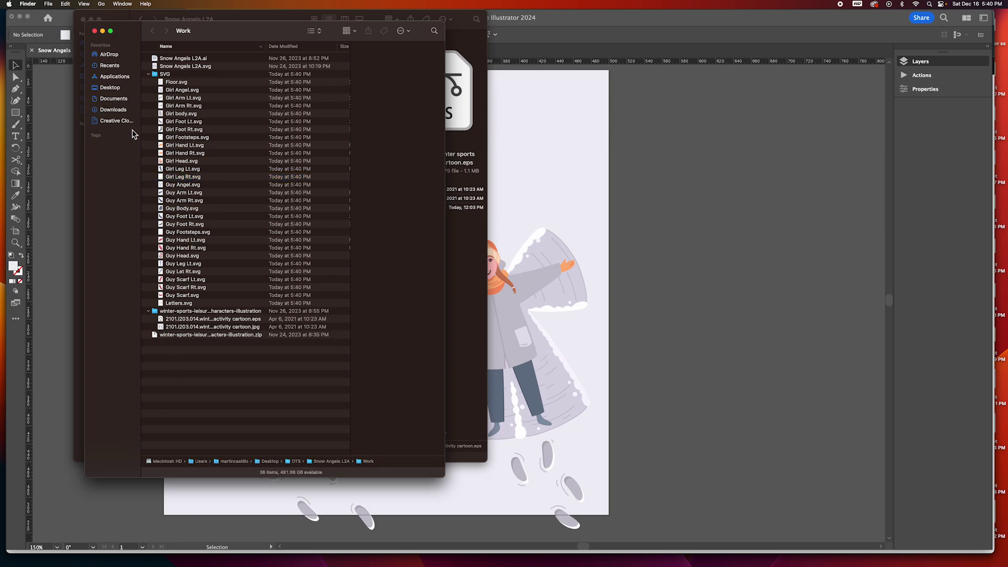
Step: Close the Work folder window and switch from Illustrator to Blender 4.0.1
click(96, 32)
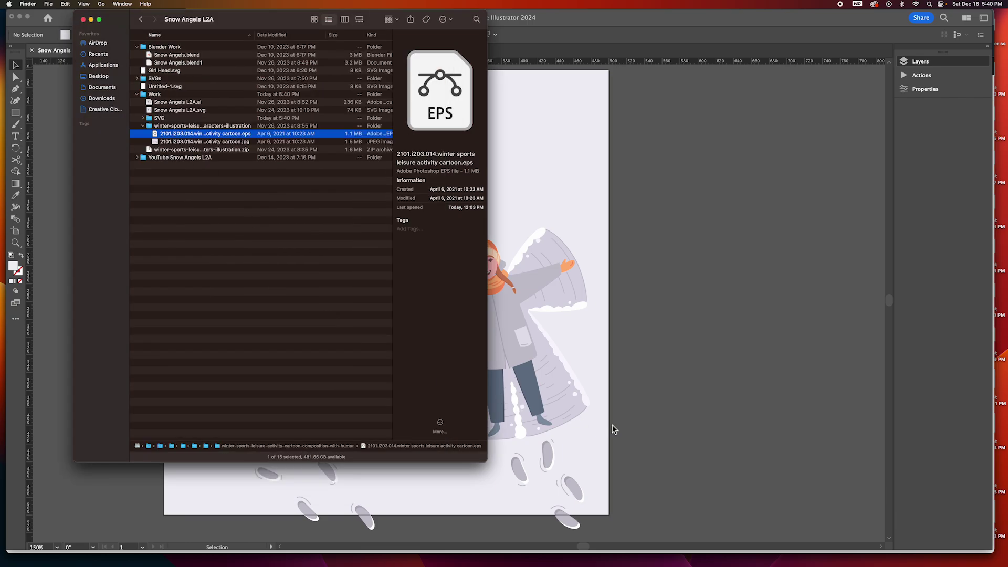
click(688, 415)
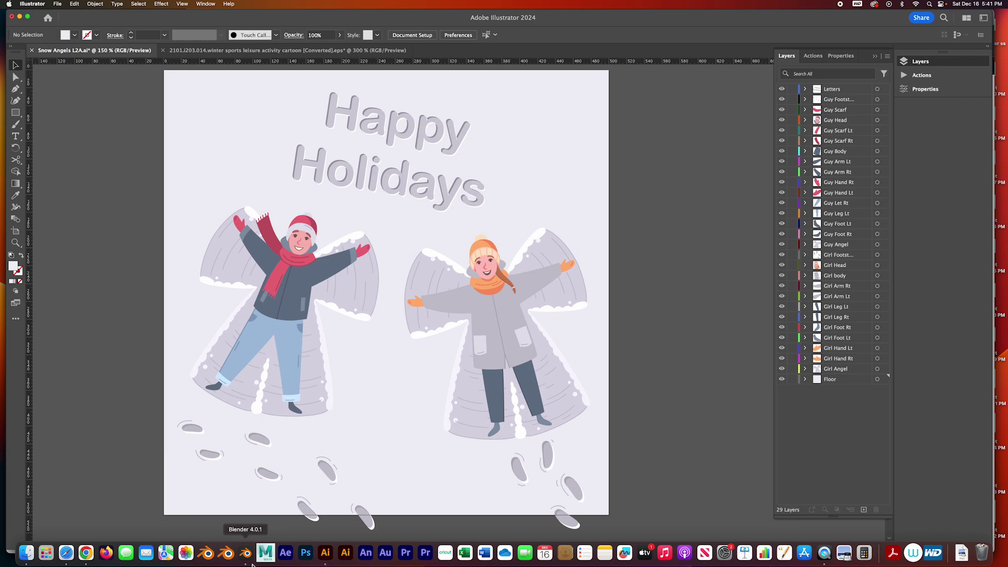
click(251, 552)
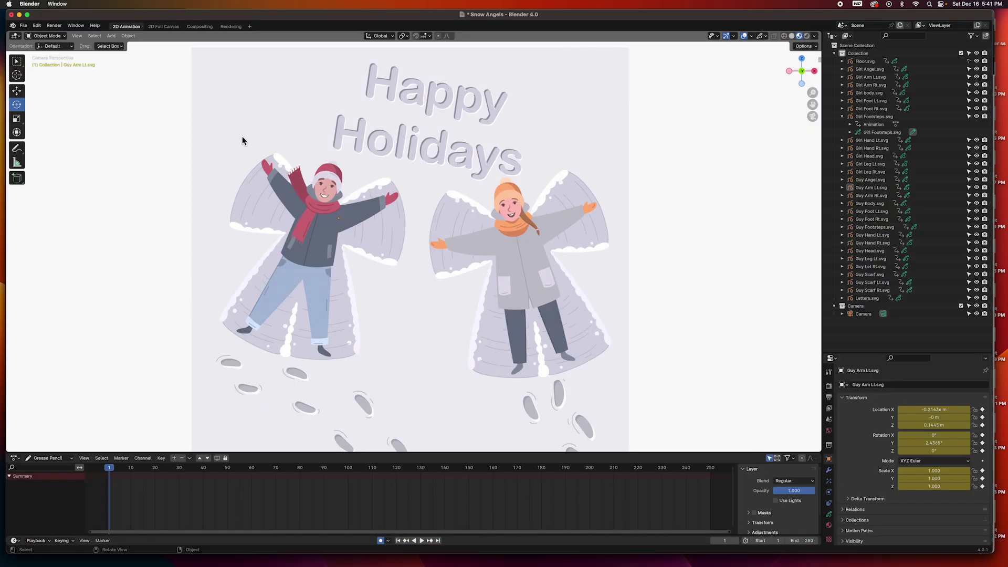
Step: Create a new 2D Animation file in place of the open Snow Angels project
click(23, 26)
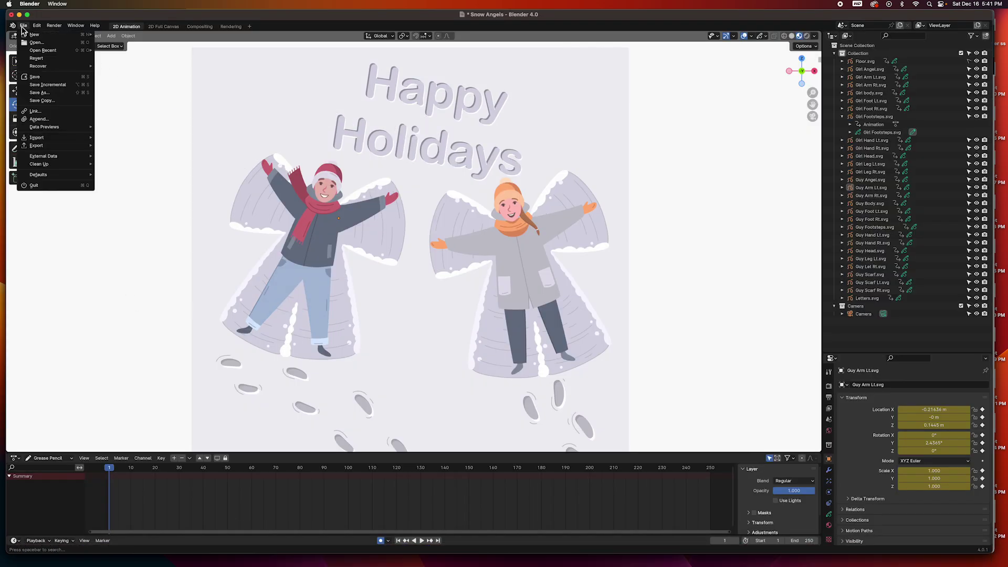
mouse_move(35, 35)
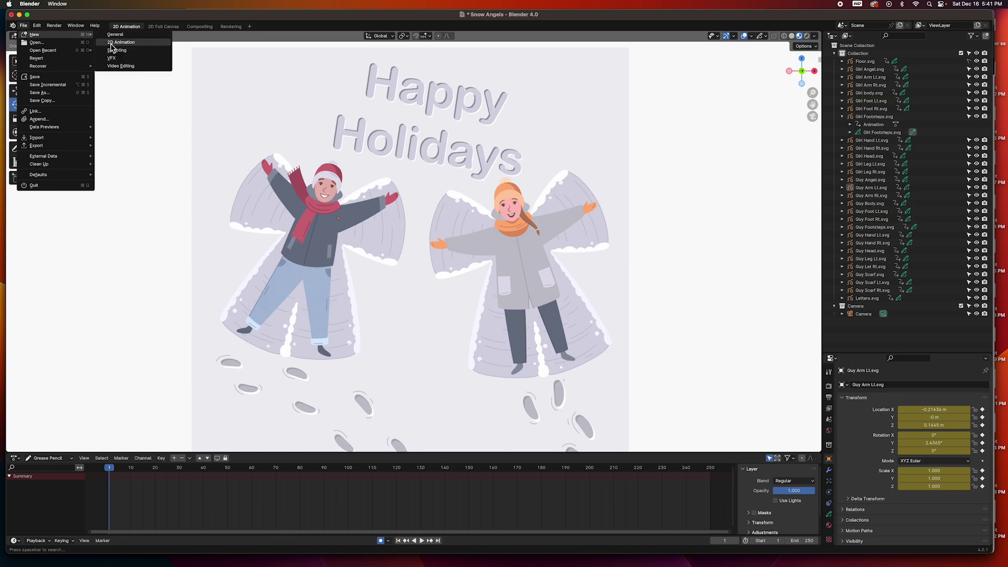
click(112, 43)
click(465, 303)
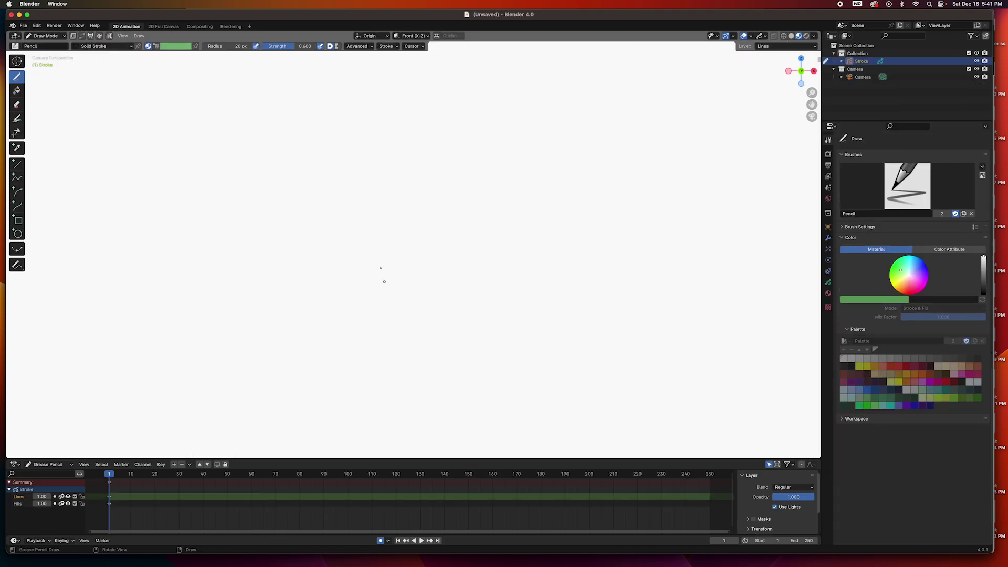
Step: Bring the whole camera frame into view and switch the scene from Draw Mode to Object Mode
scroll(432, 267, down, 4)
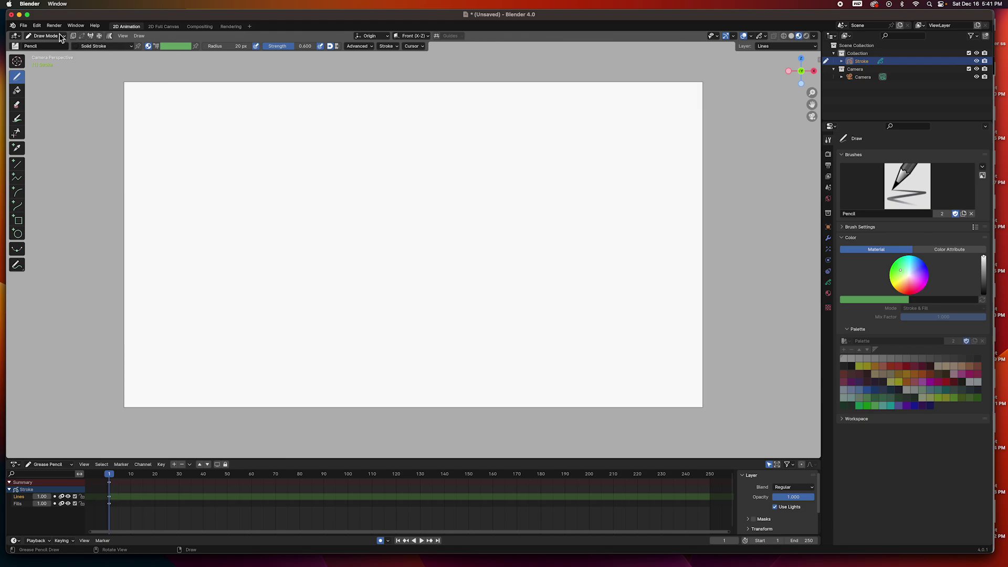
click(24, 27)
click(25, 26)
click(54, 37)
click(52, 45)
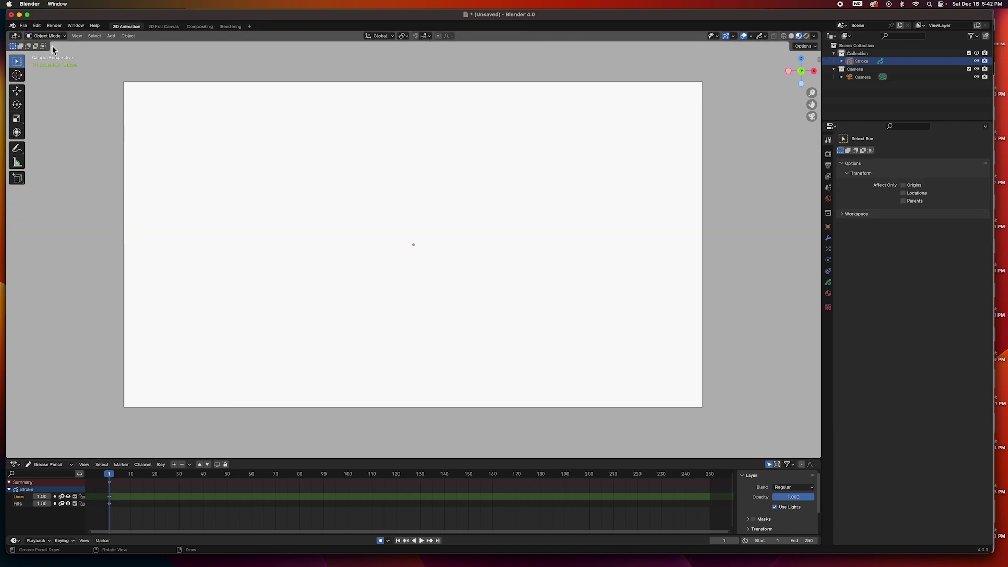
Step: Import all the SVG files as Grease Pencil objects and enlarge the Outliner to list every one
click(24, 27)
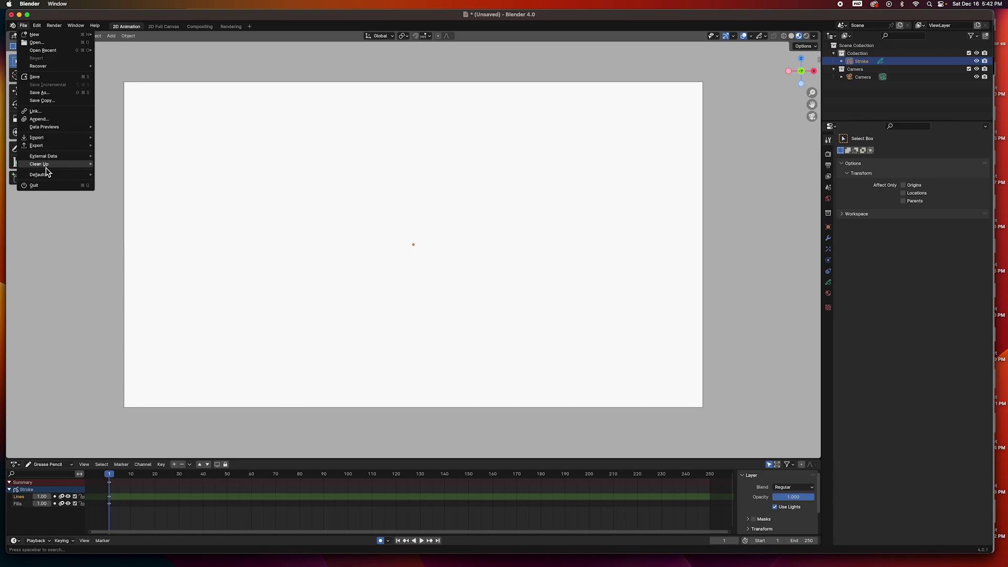
mouse_move(49, 137)
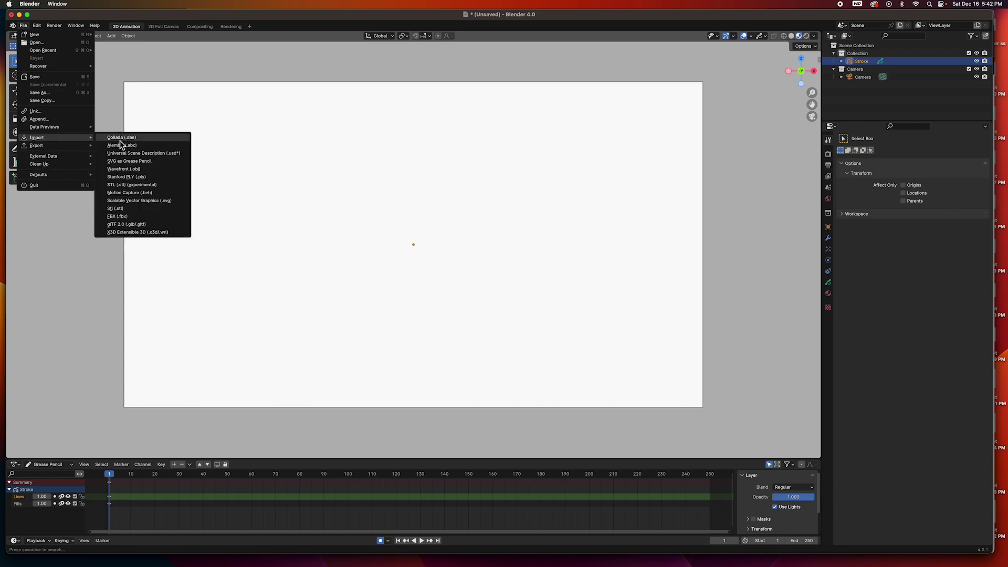
click(138, 162)
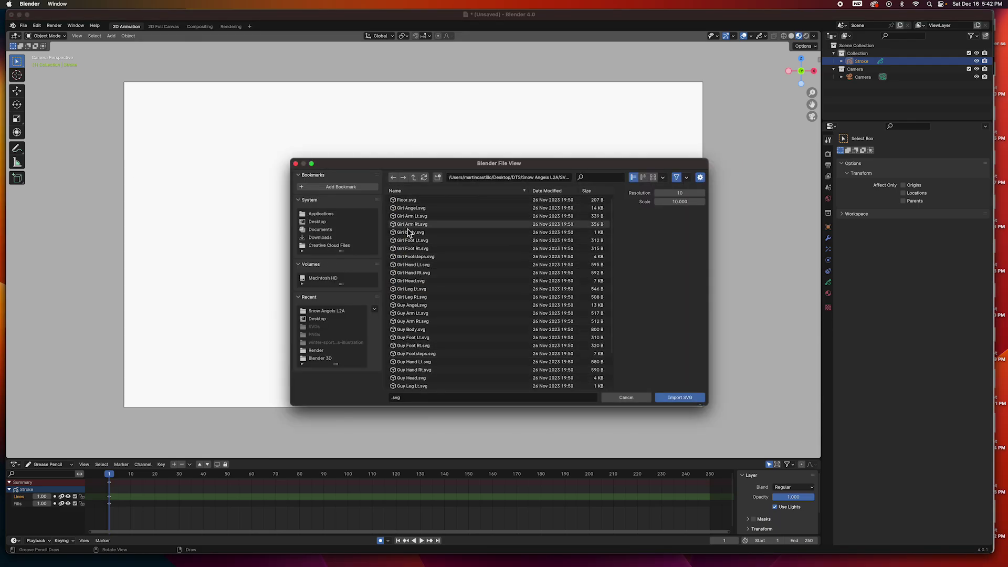
click(408, 200)
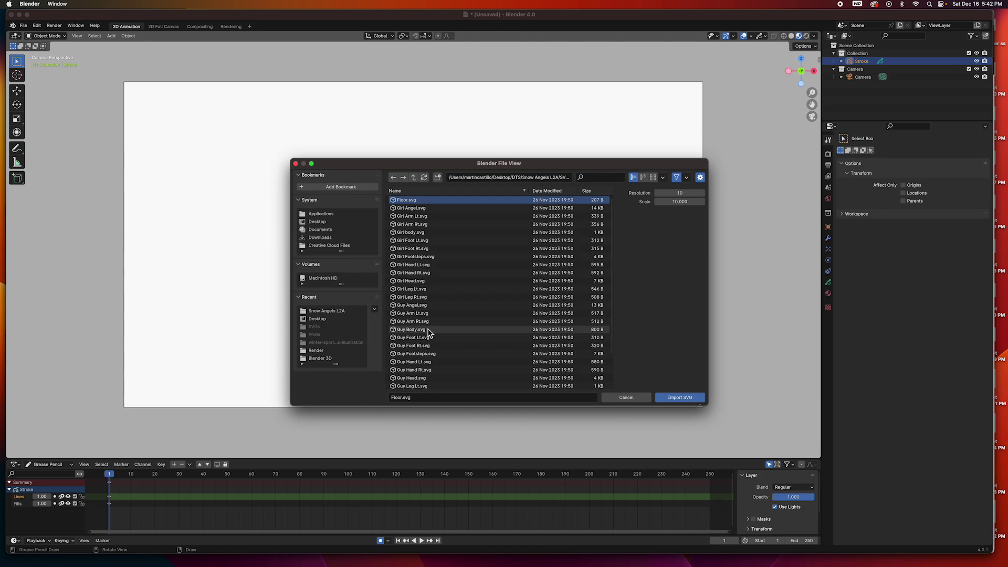
key(a)
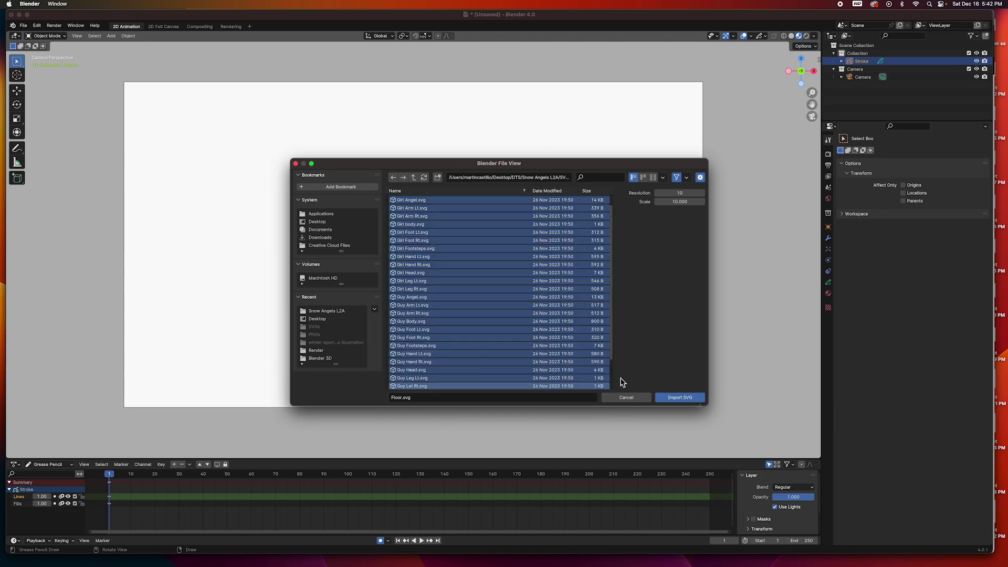
click(679, 398)
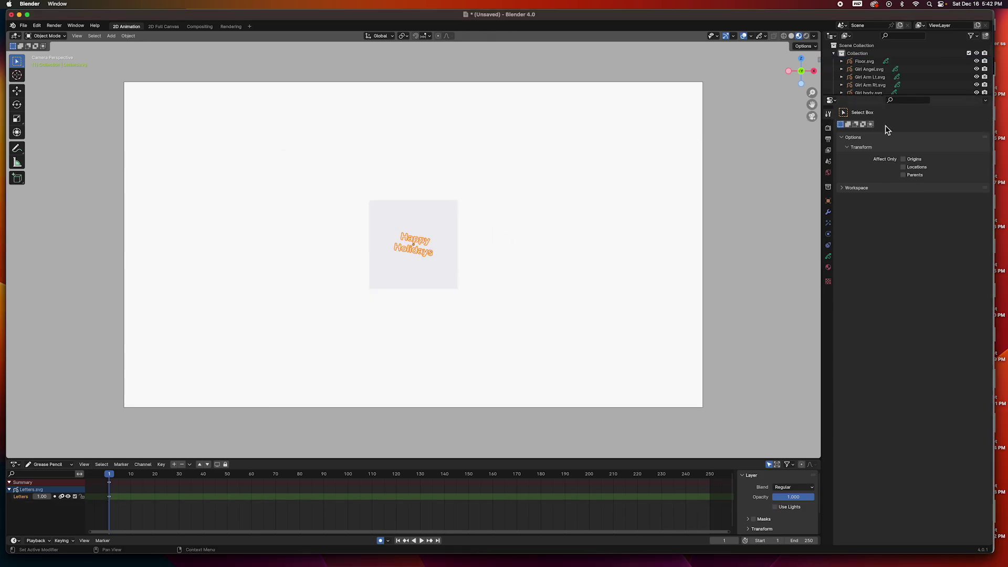
drag(890, 97, 890, 327)
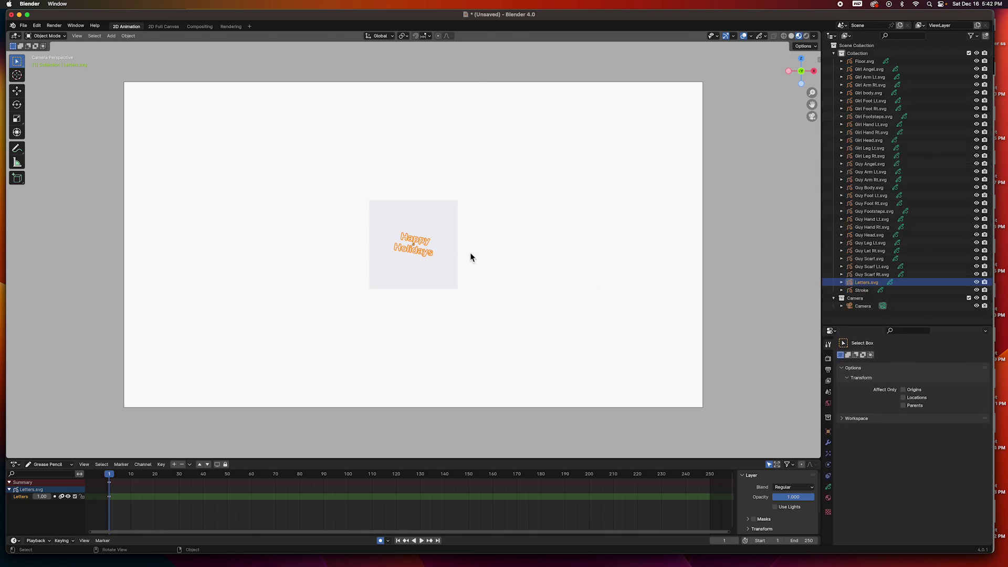
Step: Hide the Floor.svg background square to reveal the stacked artwork parts
click(465, 253)
scroll(464, 247, up, 4)
scroll(464, 248, down, 6)
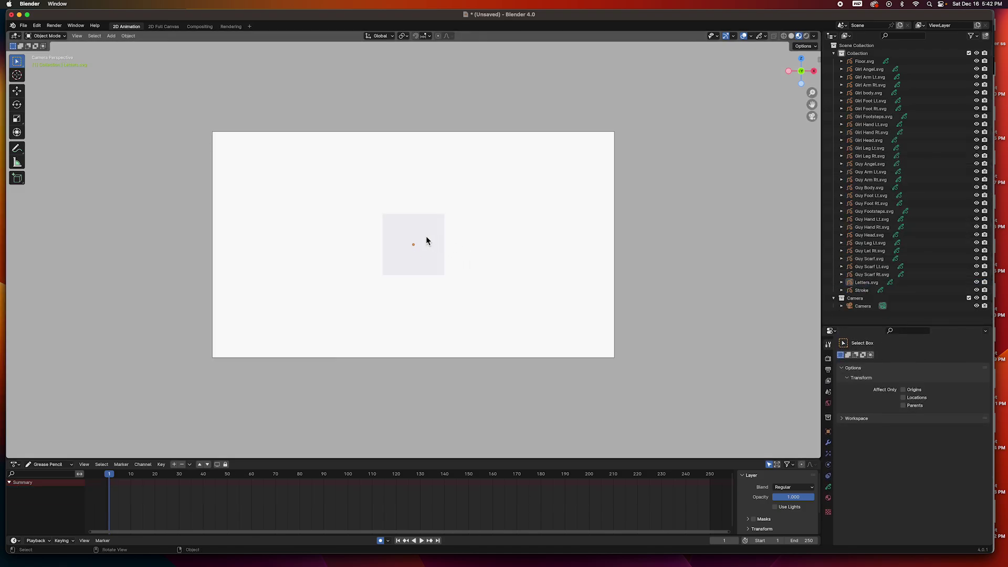
click(426, 235)
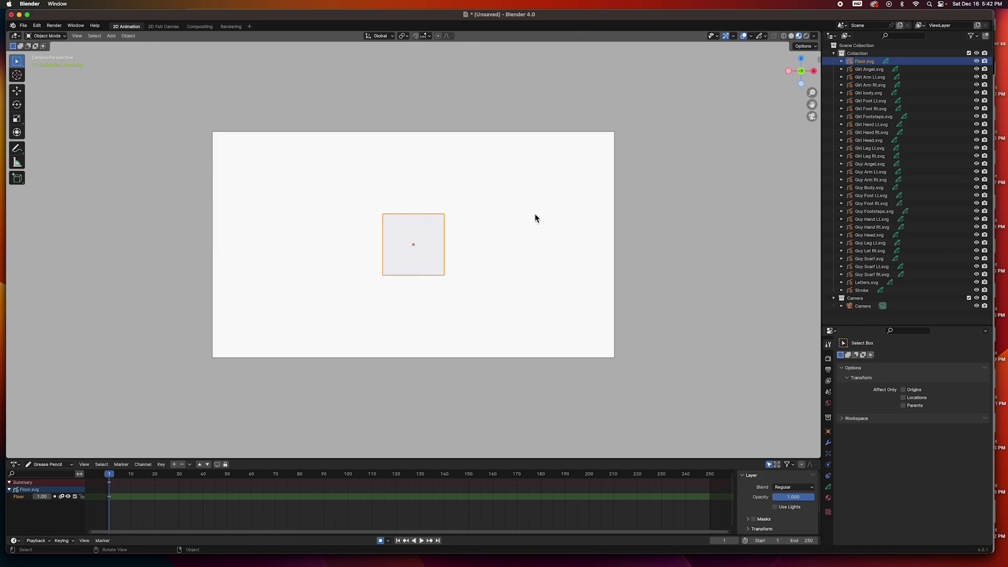
scroll(561, 215, down, 2)
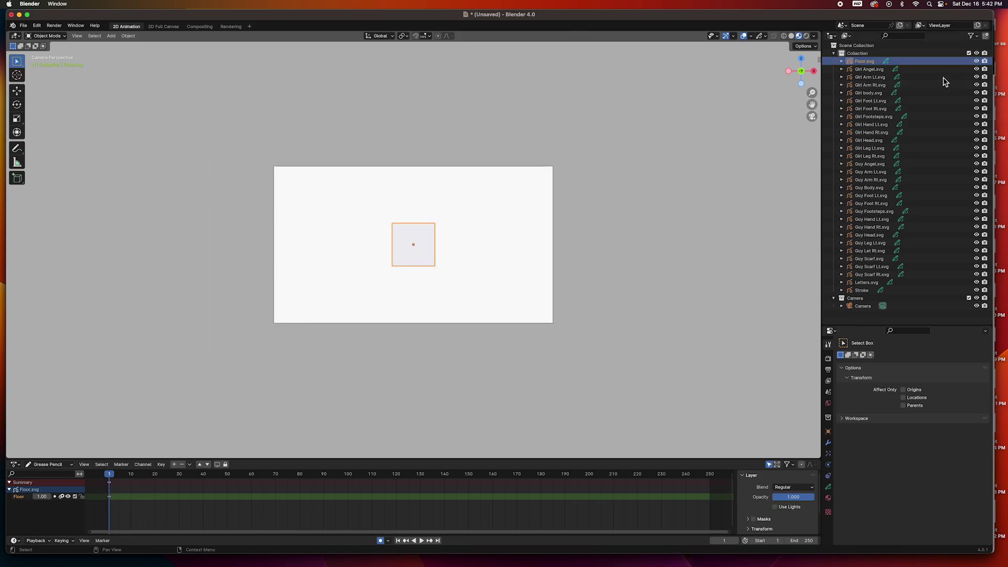
key(h)
scroll(420, 239, down, 4)
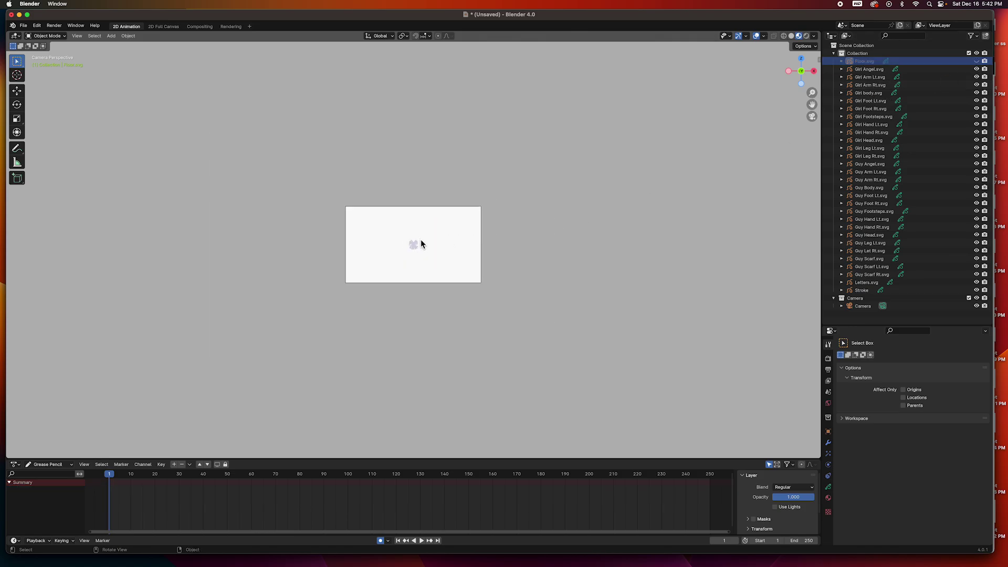
scroll(421, 239, up, 10)
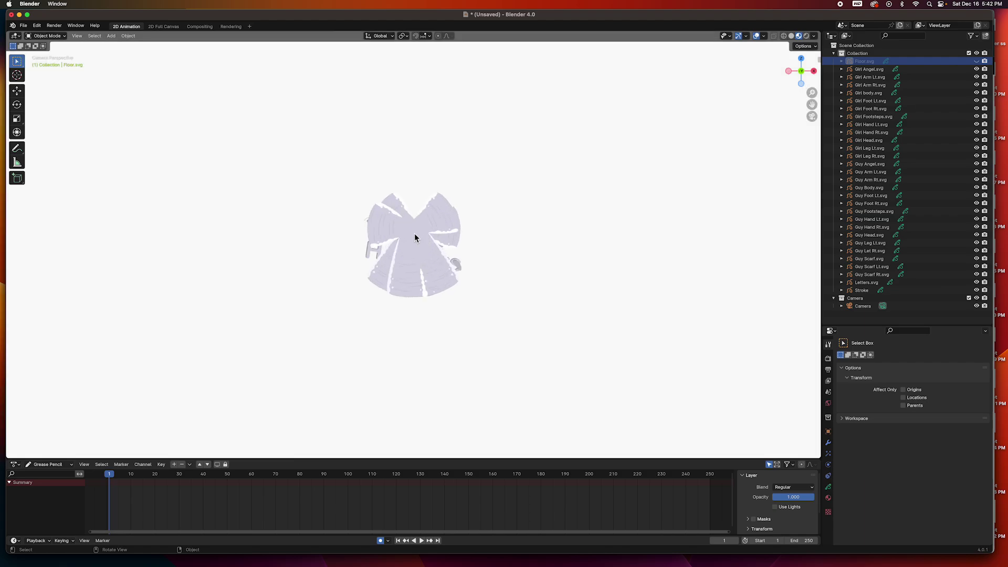
Step: Move the Happy Holidays lettering out of the stack to above the angel shapes
click(414, 243)
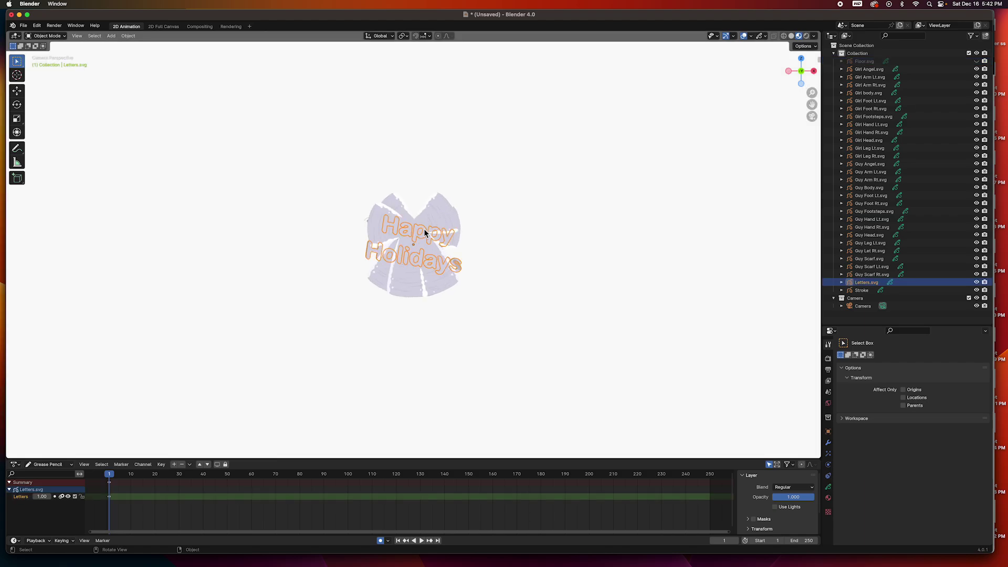
drag(411, 159, 515, 263)
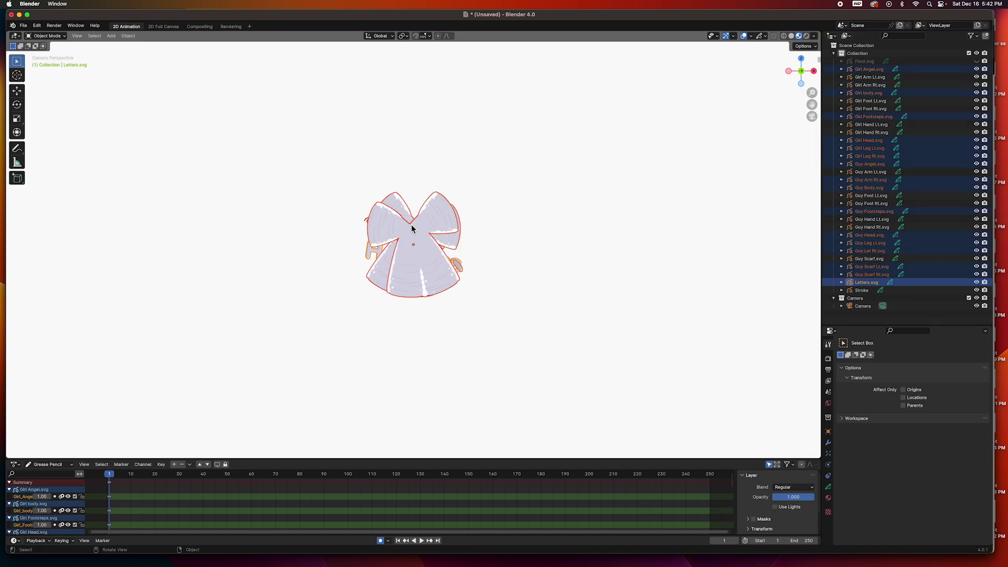
click(354, 254)
click(363, 257)
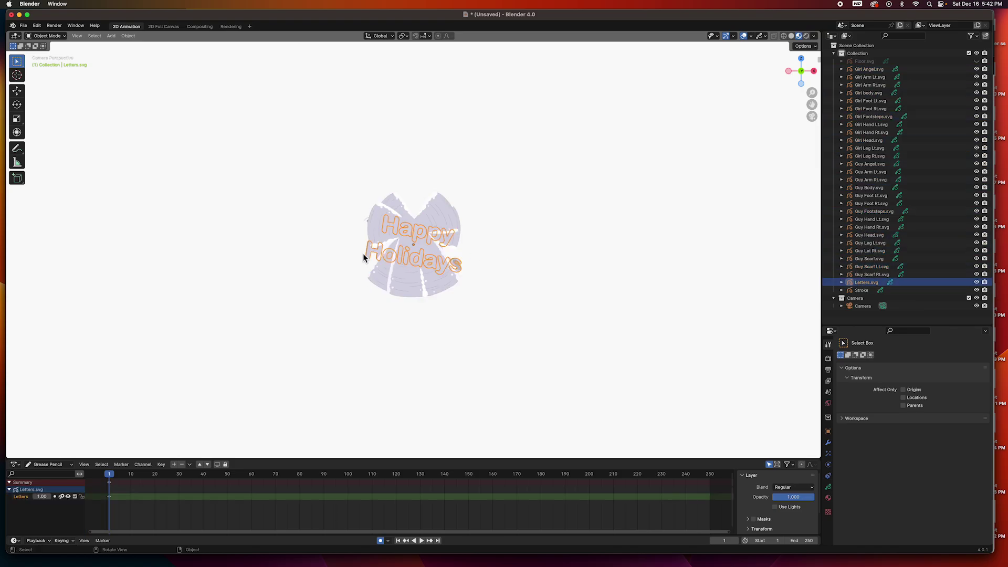
drag(375, 253, 416, 160)
Step: Spread the two snow angels apart, guy's left and girl's right, and place the guy's footsteps and right scarf end at his angel
click(412, 242)
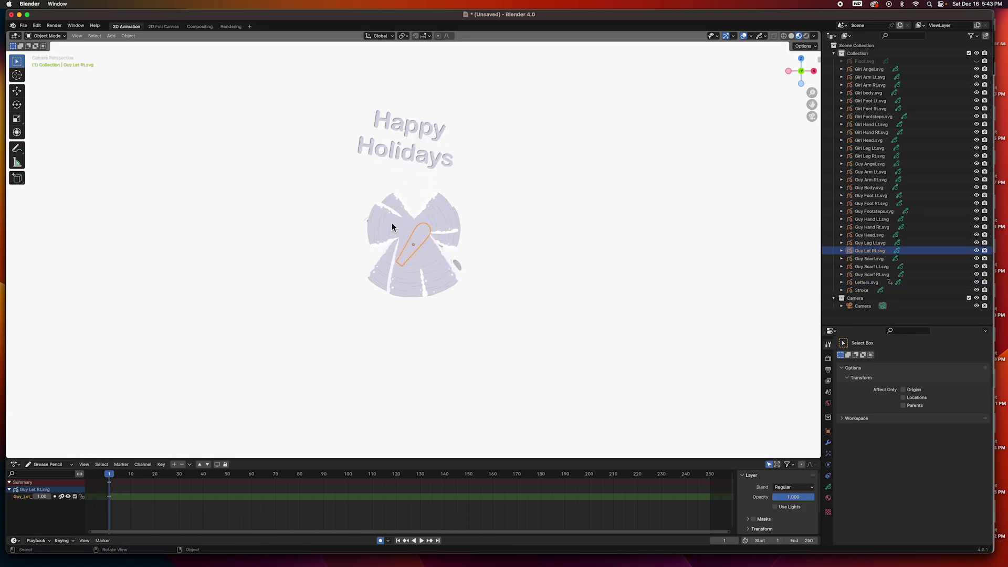
click(393, 227)
drag(389, 218, 328, 176)
click(395, 215)
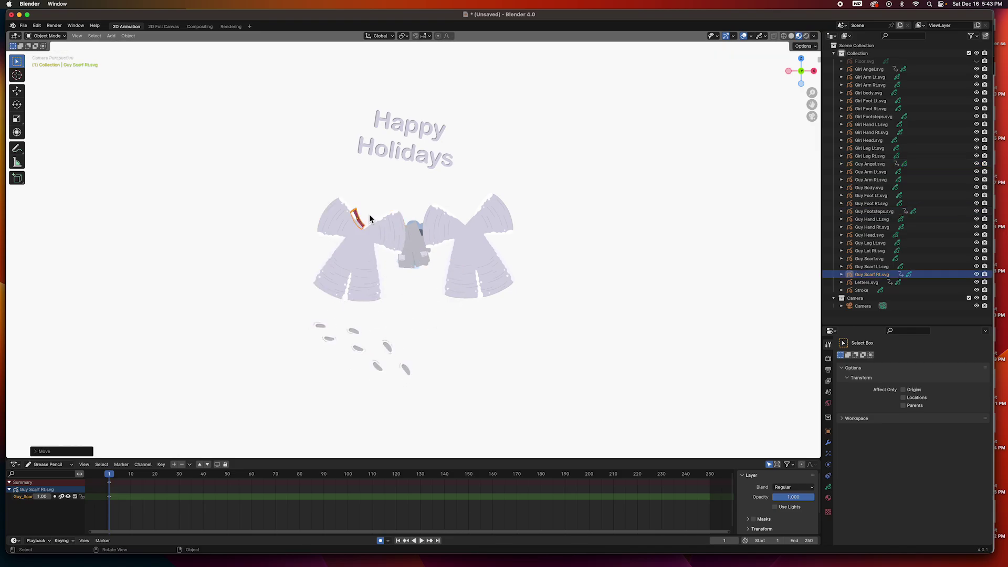
Step: Move the girl's body, head and right leg onto her snow angel, and place her footsteps below it
drag(418, 234, 476, 236)
drag(415, 242, 462, 318)
drag(412, 231, 464, 213)
drag(420, 239, 467, 279)
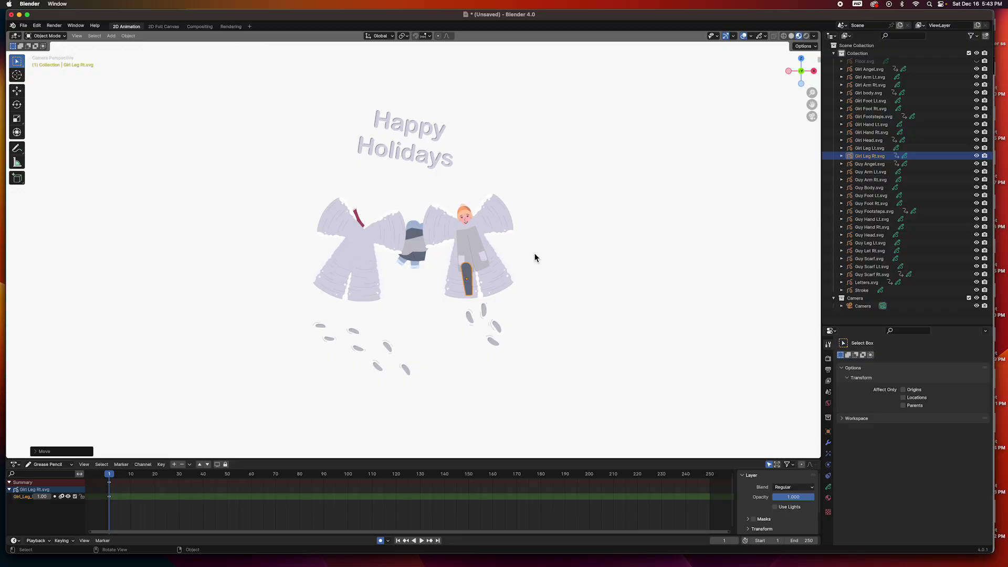
click(535, 255)
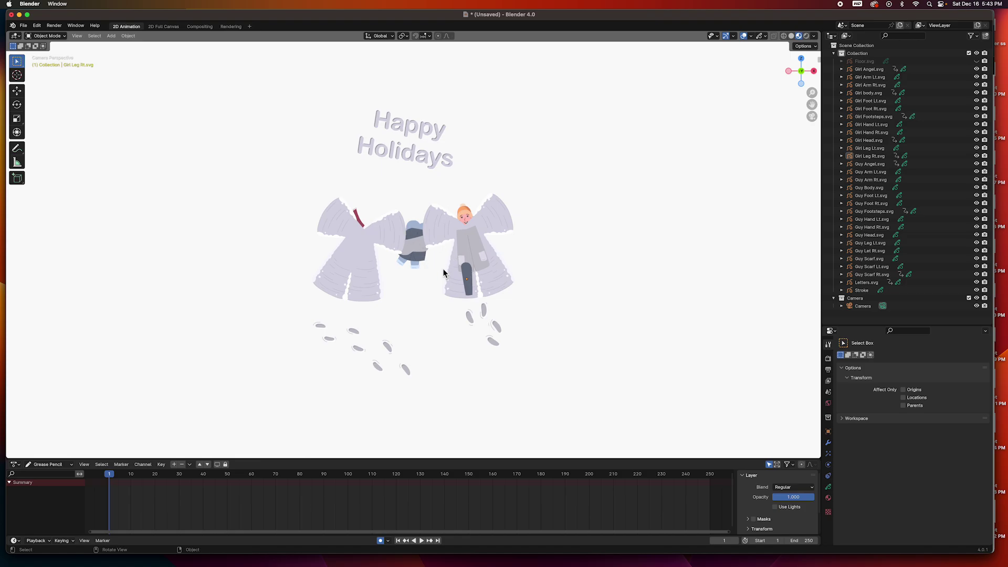
Step: Move the girl's left leg out of the central stack to the lower edge of her coat, beside the right leg
scroll(442, 270, down, 3)
scroll(443, 270, up, 3)
scroll(442, 270, up, 5)
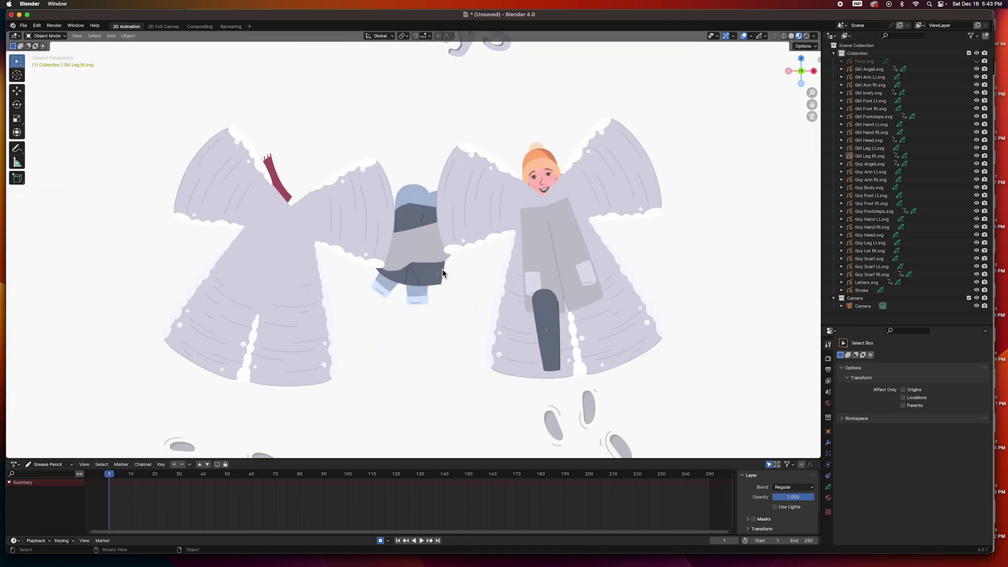
scroll(442, 269, up, 3)
click(417, 210)
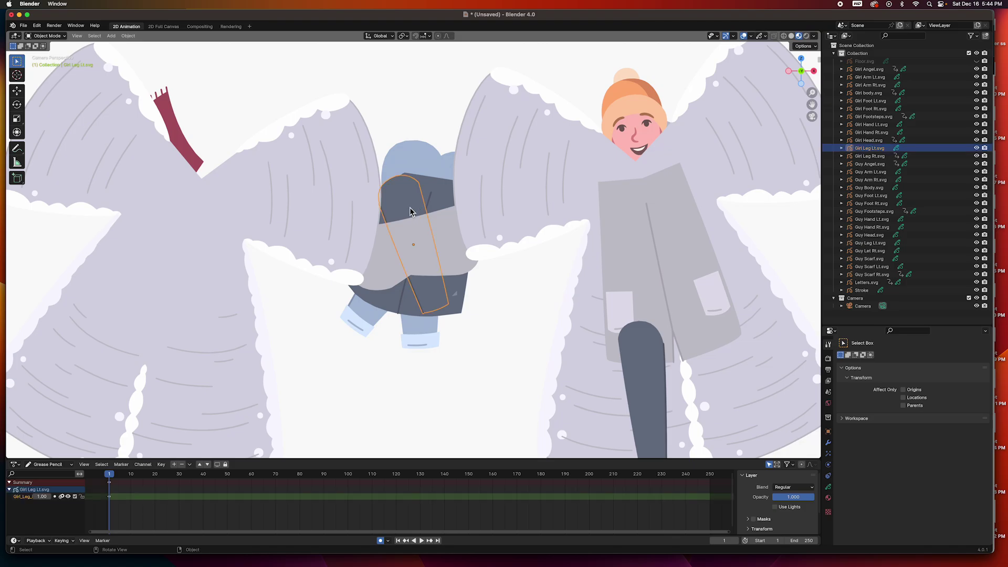
key(g)
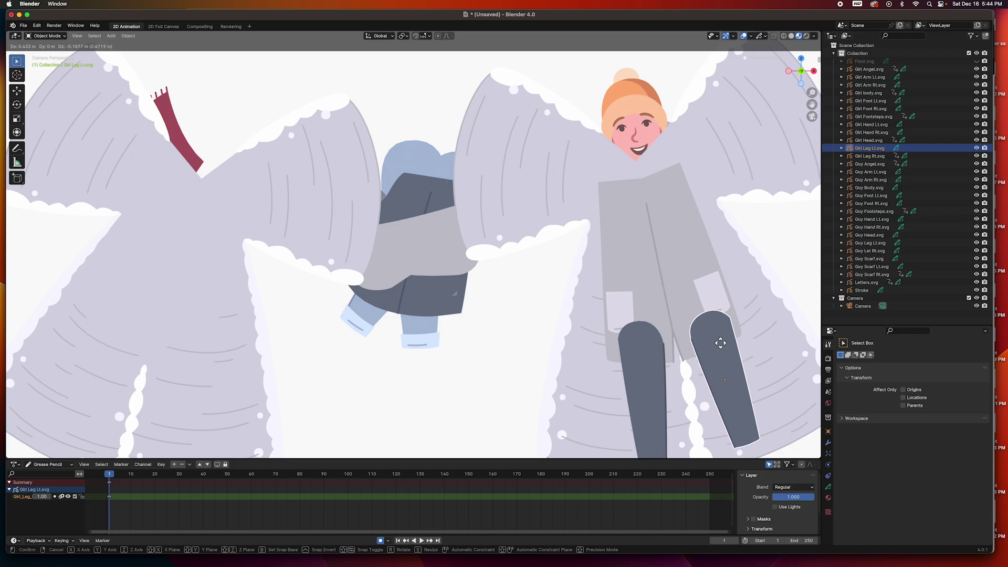
click(720, 343)
Step: Move the guy's right arm out of the central stack to the inner part of his snow angel's upper wing
click(434, 294)
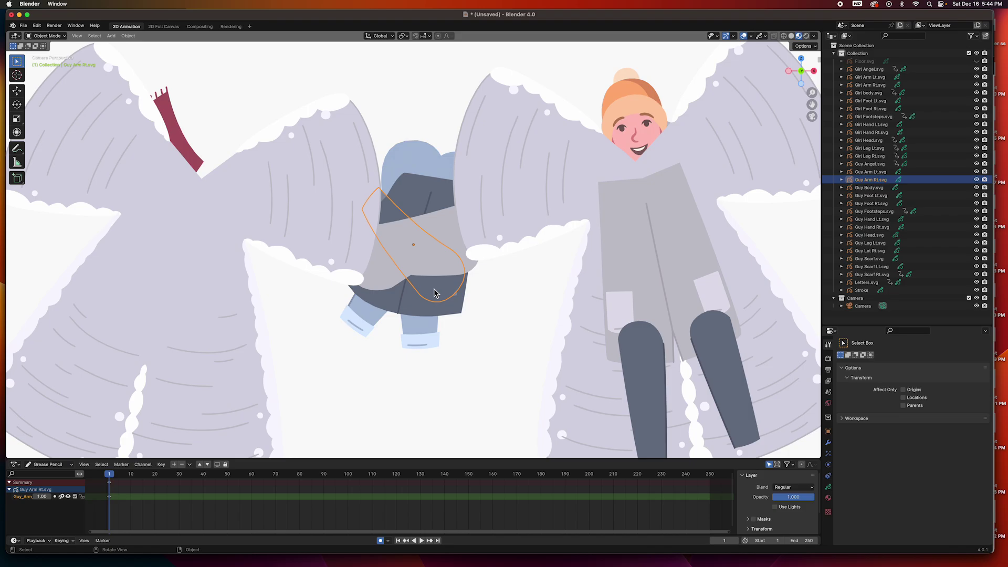
key(g)
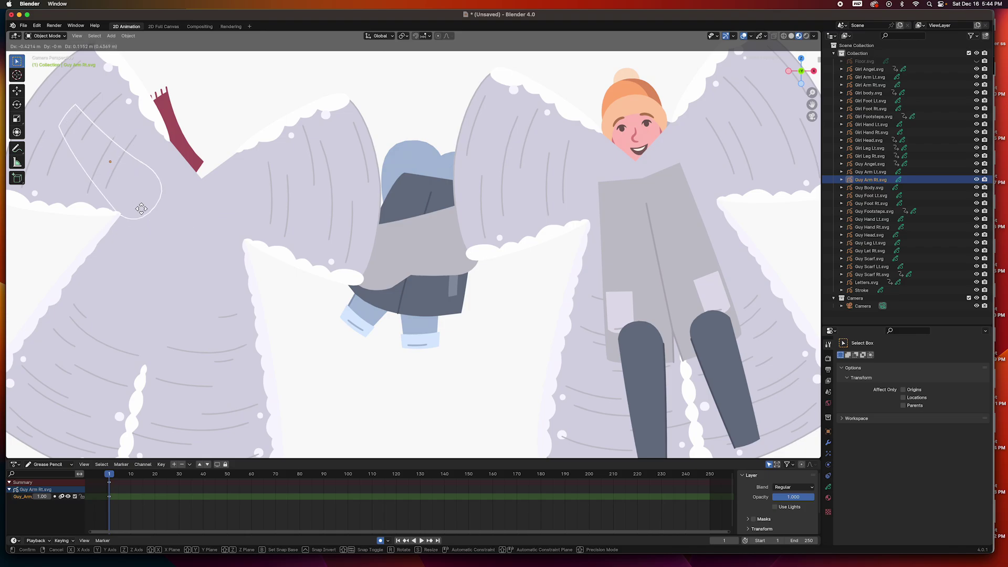
click(150, 209)
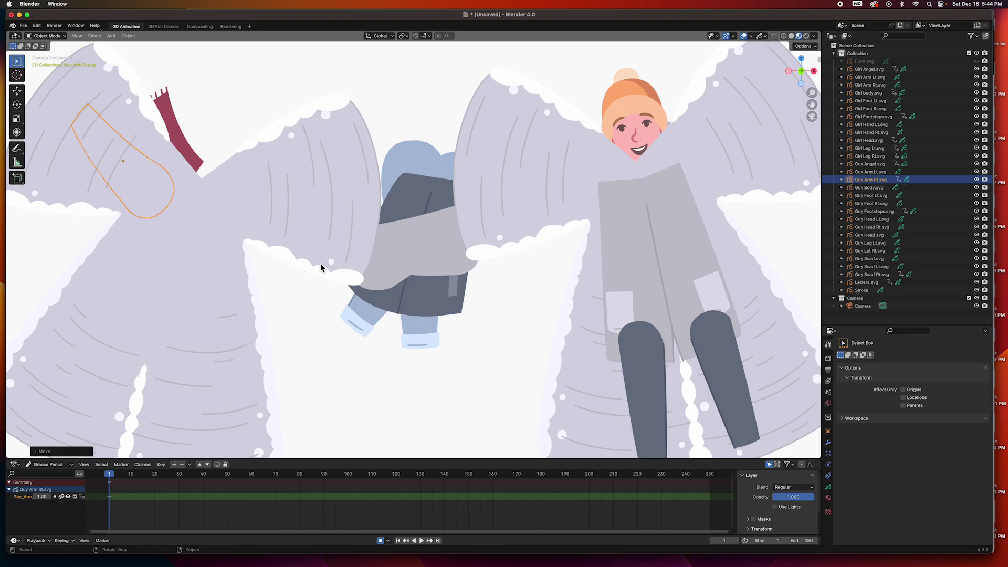
Step: Move both snow angels together along the Y axis so they sit behind the body parts
scroll(418, 287, down, 3)
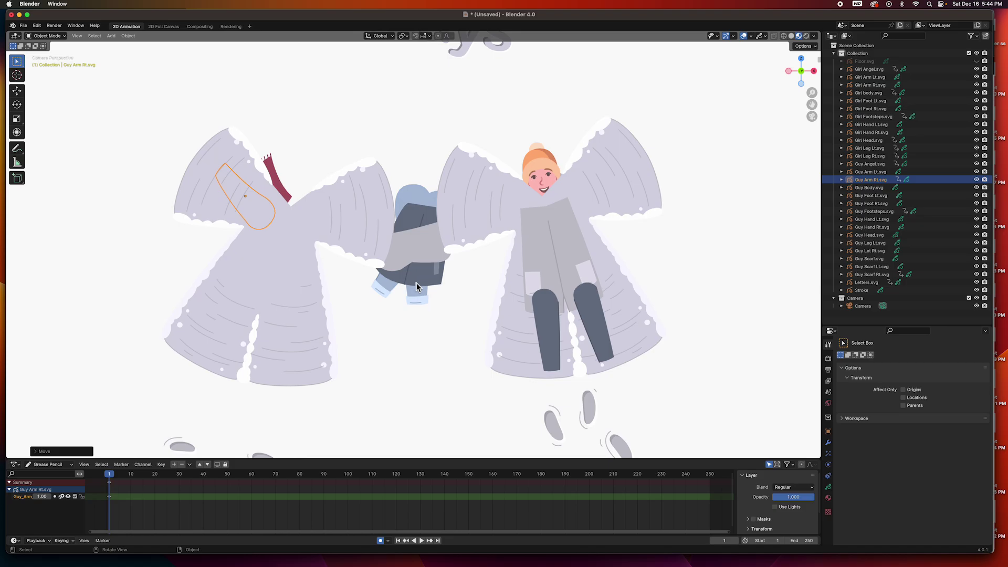
click(347, 198)
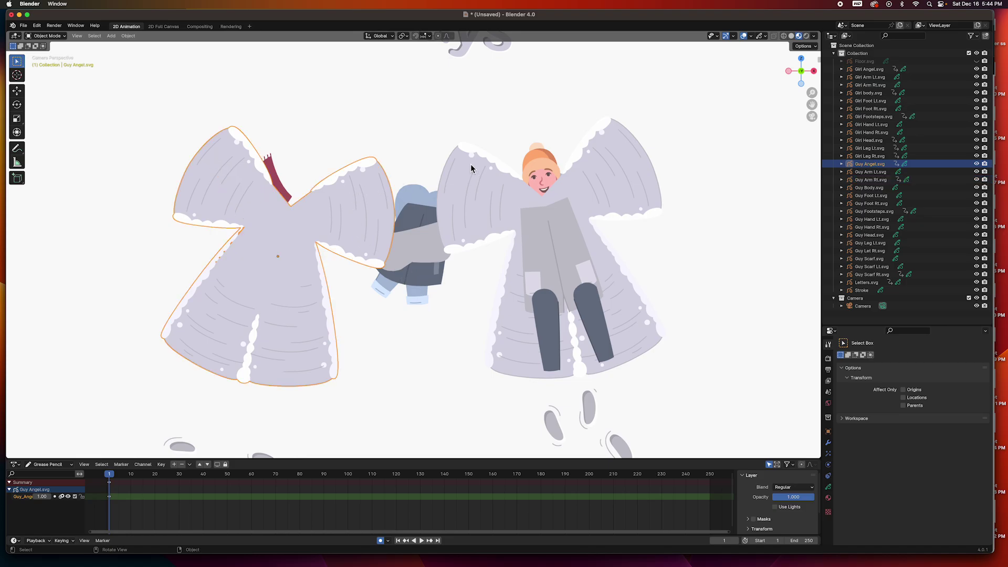
shift+click(470, 169)
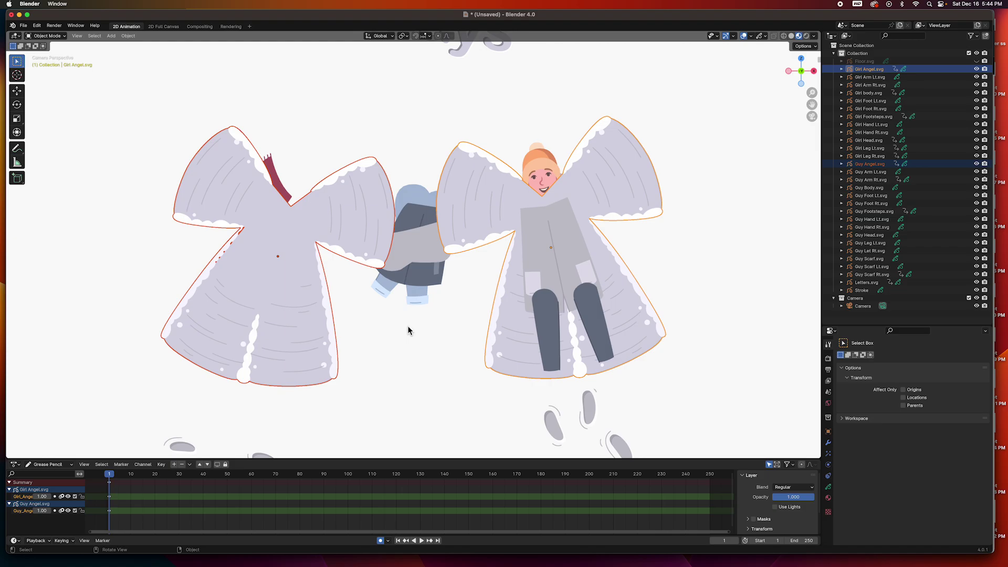
key(g)
key(y)
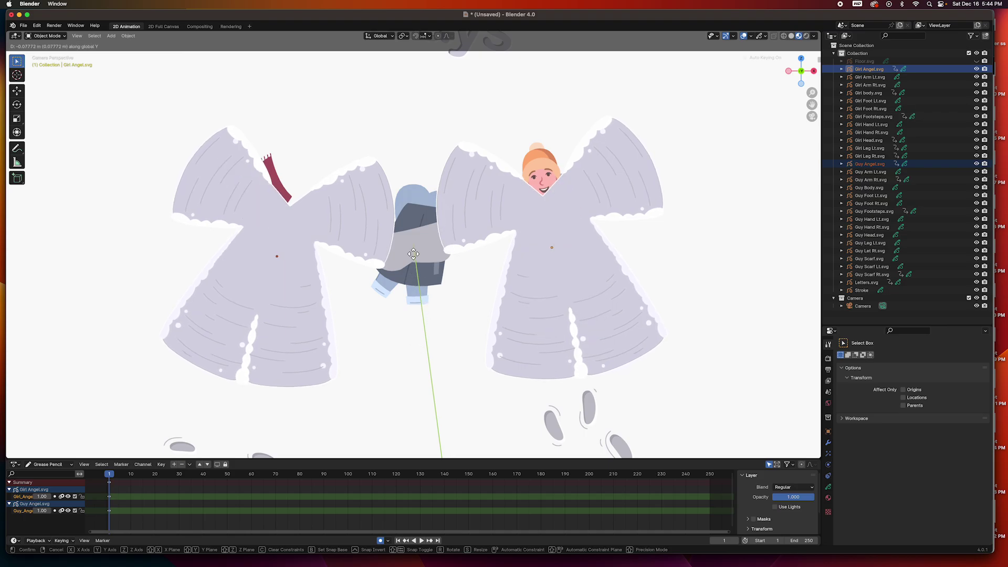
click(415, 353)
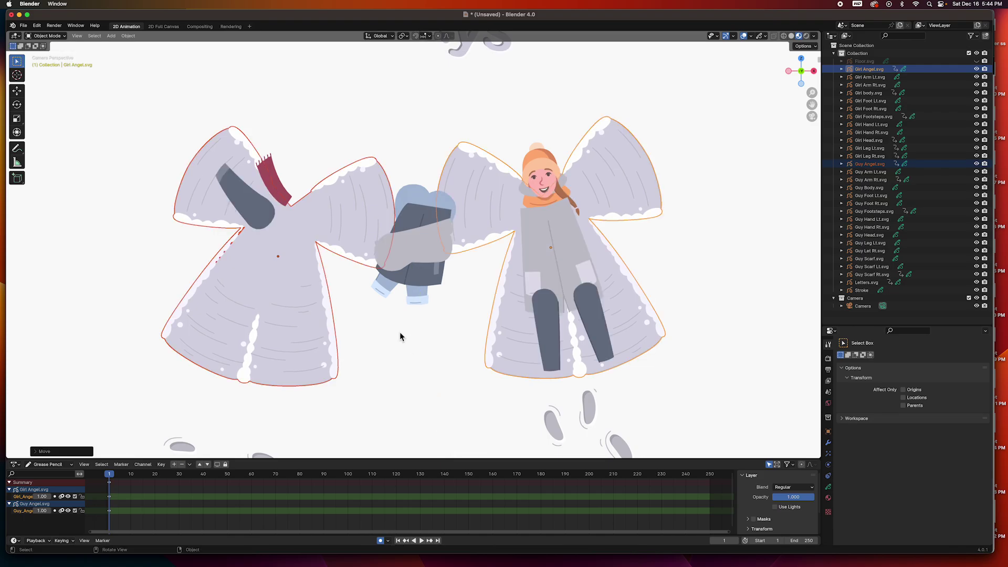
Step: Move the guy's body and head out of the central stack onto his snow angel, aligned with his right arm and scarf end
click(400, 247)
key(g)
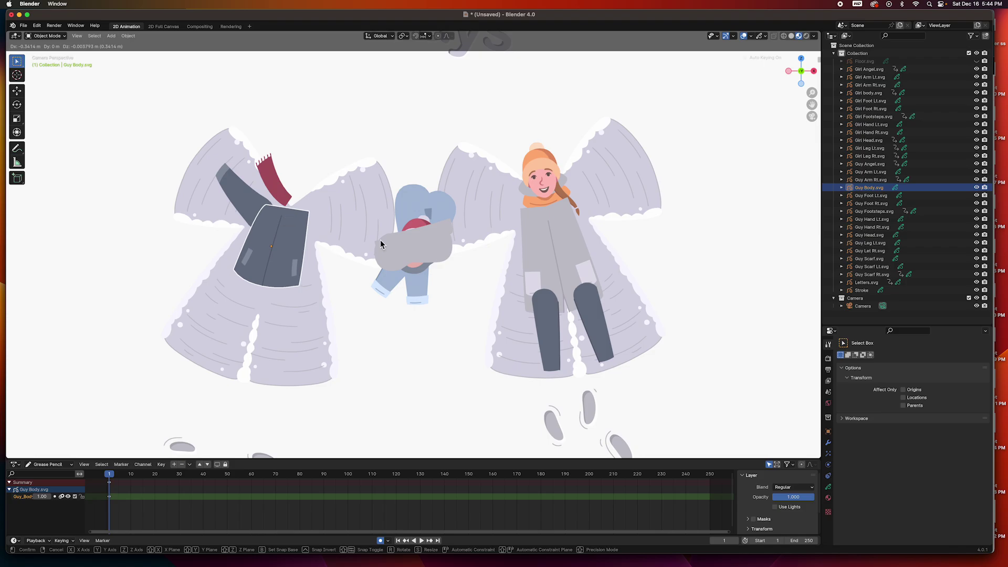
right_click(330, 233)
click(418, 226)
key(g)
click(295, 188)
Step: Move the guy's left and right legs from the central stack to the lower edge of his jacket
click(405, 215)
key(g)
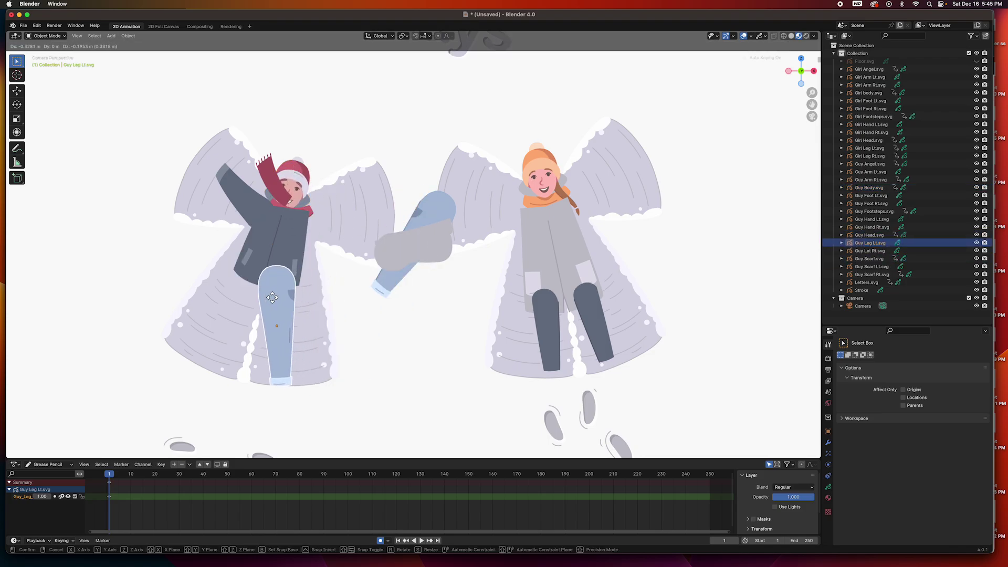
click(272, 298)
click(436, 212)
key(g)
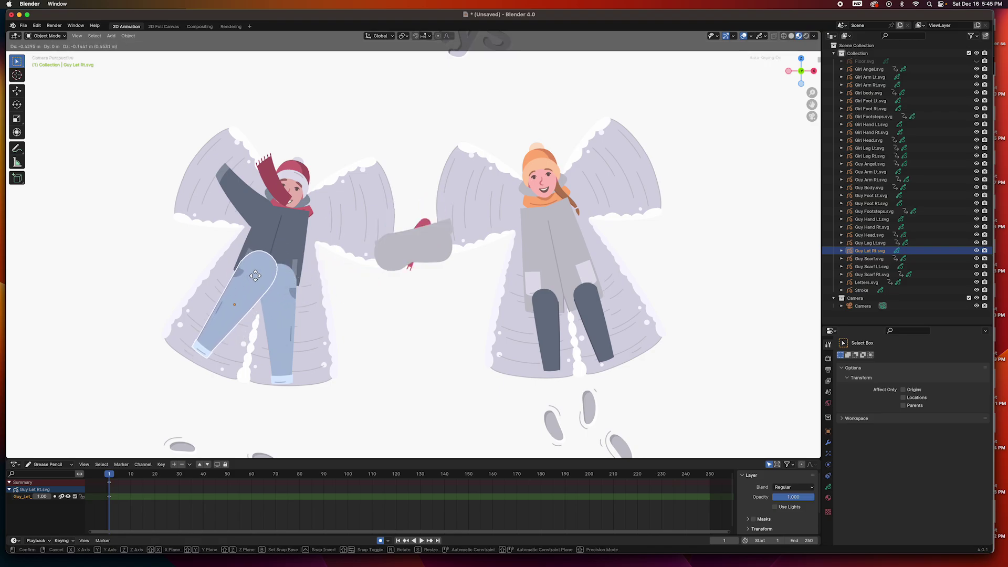
click(255, 275)
Step: Place the guy's left scarf end on the front of his jacket and his right hand at the end of his raised right sleeve
click(422, 226)
key(g)
click(263, 231)
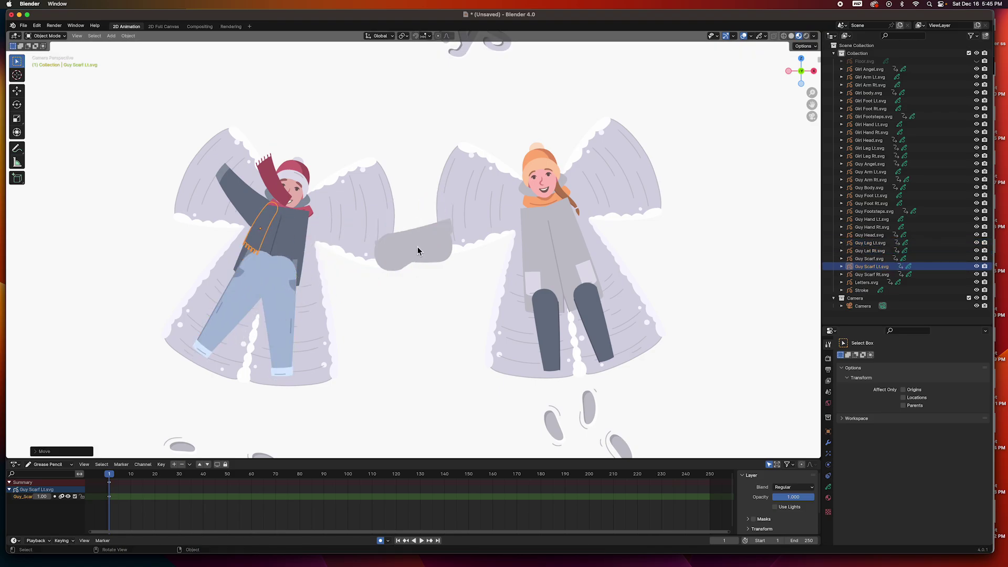
click(419, 251)
key(g)
click(215, 167)
Step: Move the girl's left and right arms out of the stack to the shoulders of her coat, leaving nothing selected
click(438, 226)
key(g)
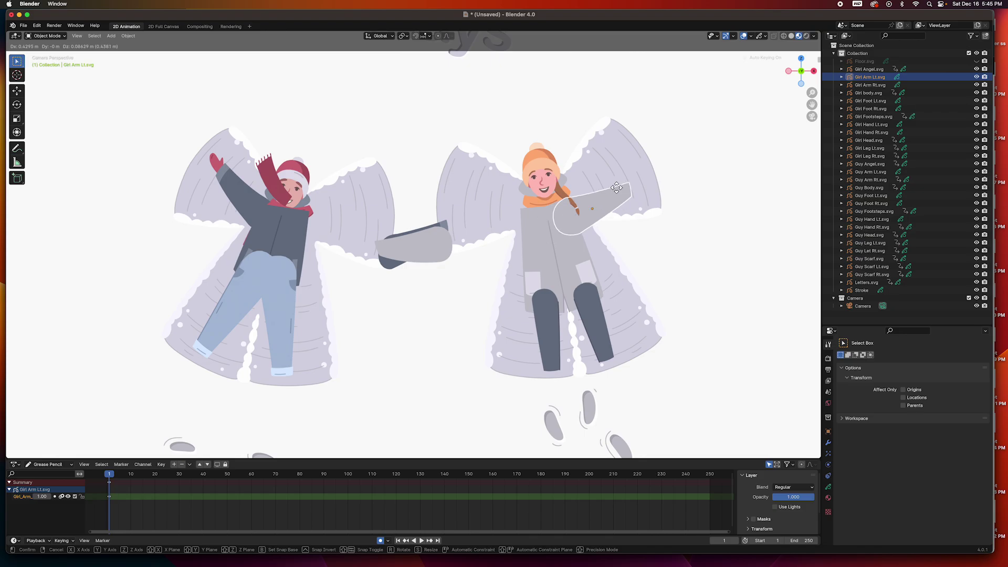
click(622, 192)
click(439, 245)
key(g)
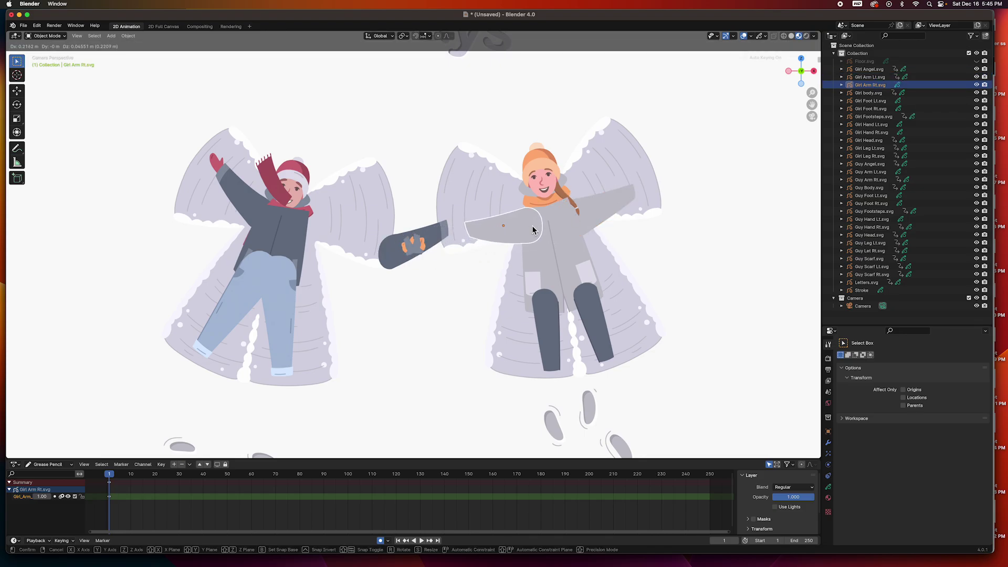
click(533, 230)
key(alt+a)
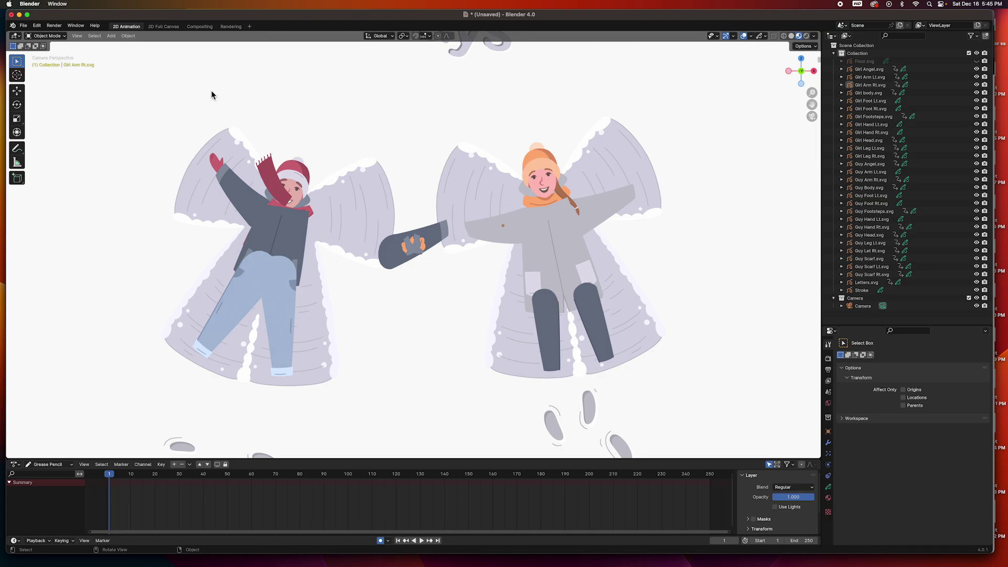
Step: Open the Snow Angels file and examine the depth spacing of its layers from above in wireframe display, returning to the camera view
click(23, 26)
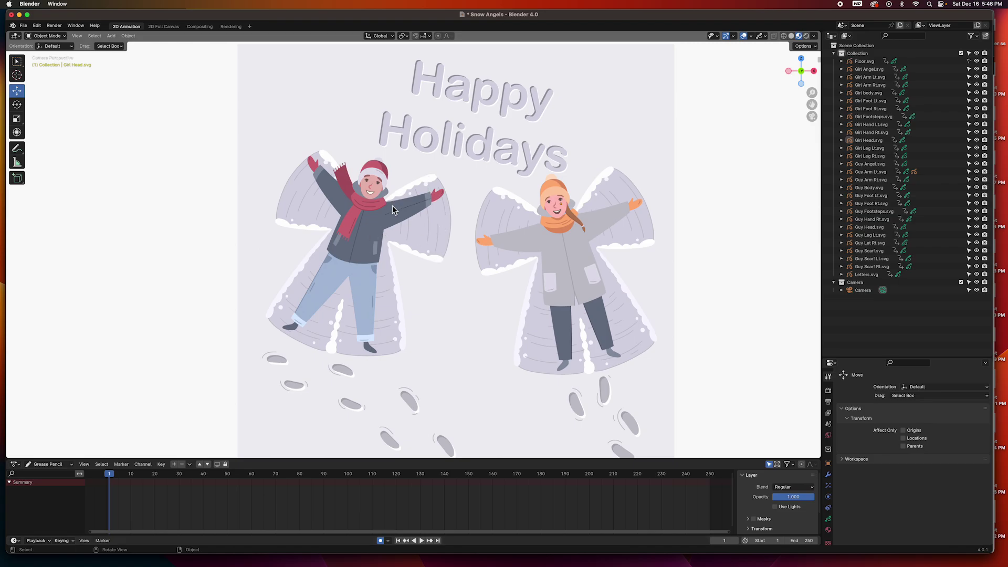
click(420, 193)
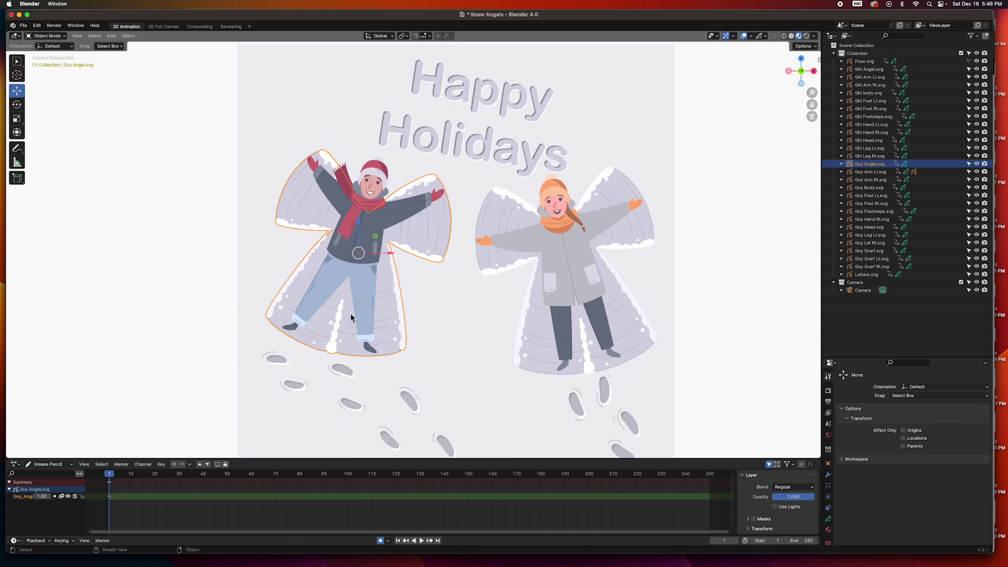
key(KP_7)
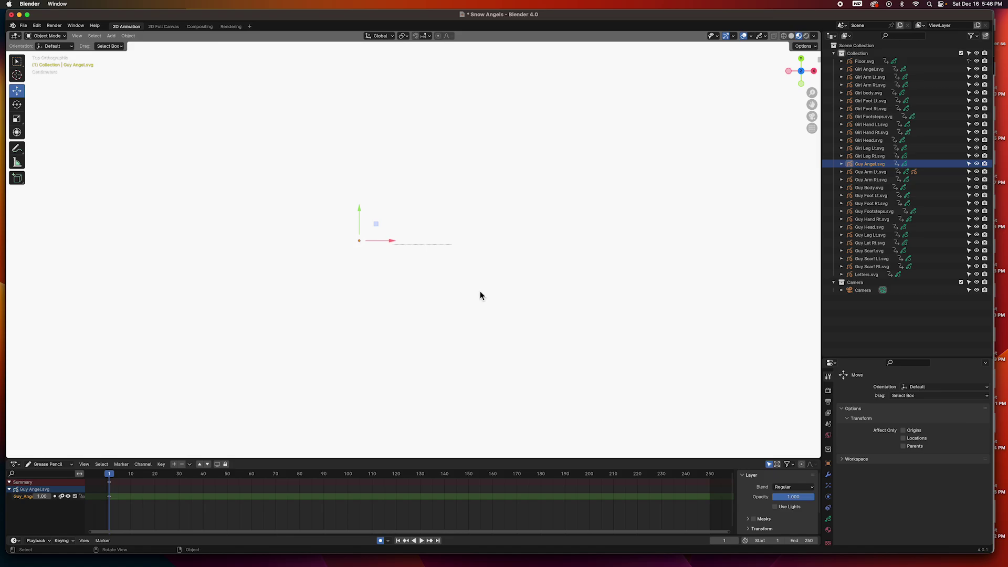
click(783, 37)
scroll(447, 242, up, 1)
click(446, 242)
click(448, 239)
click(449, 235)
click(449, 235)
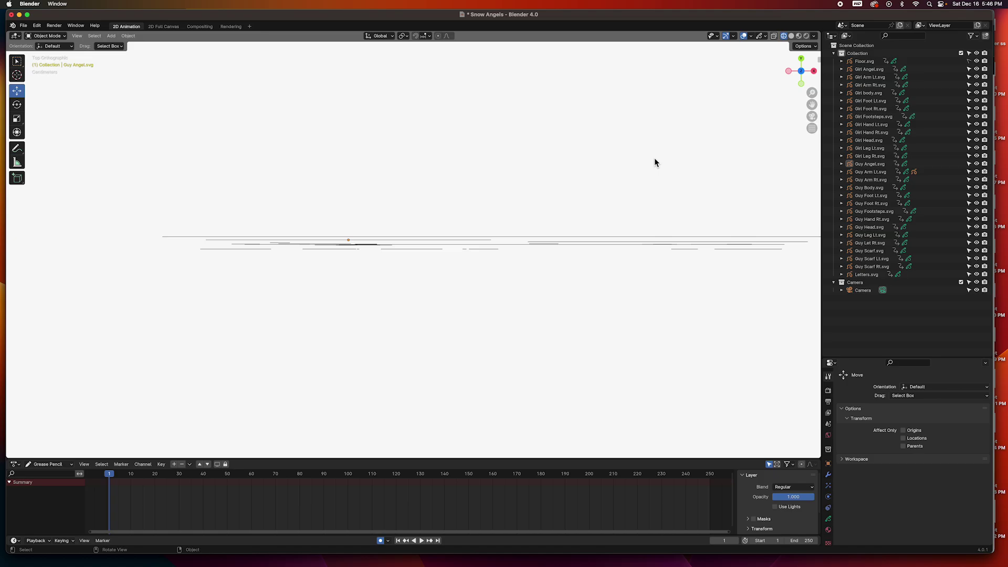
click(813, 116)
click(799, 35)
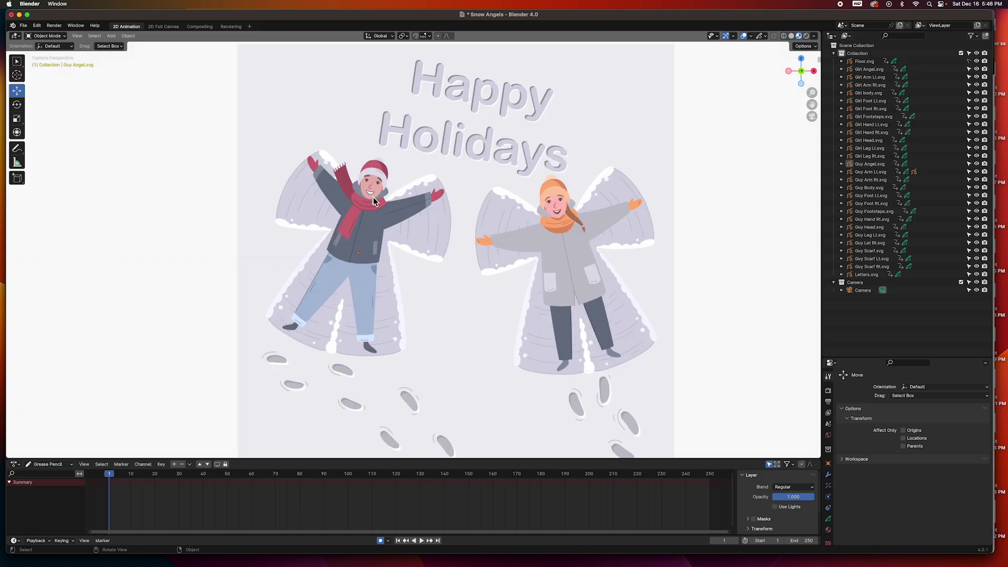
Step: Select the guy's right arm and restrict transforms to affect only origins
click(335, 191)
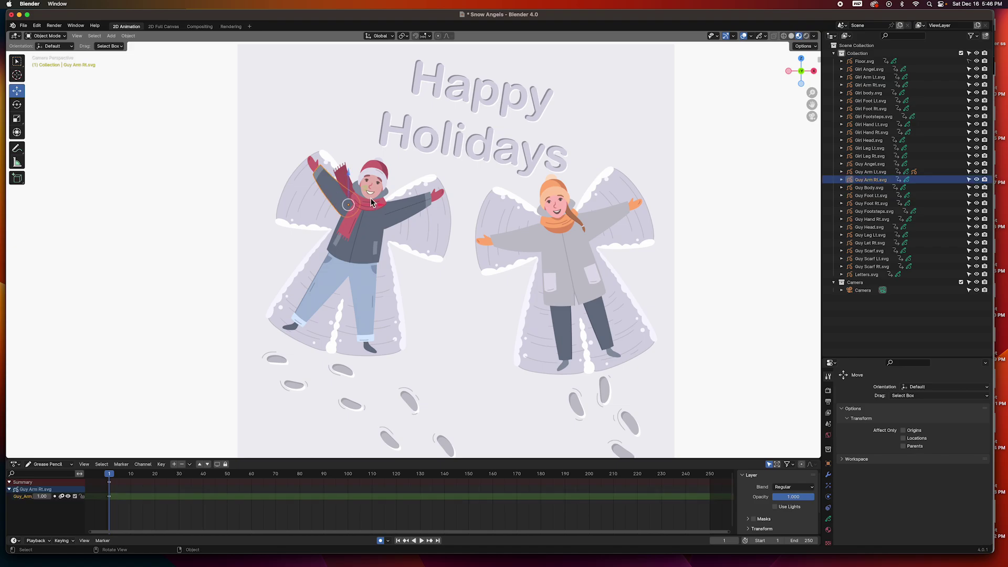
click(814, 47)
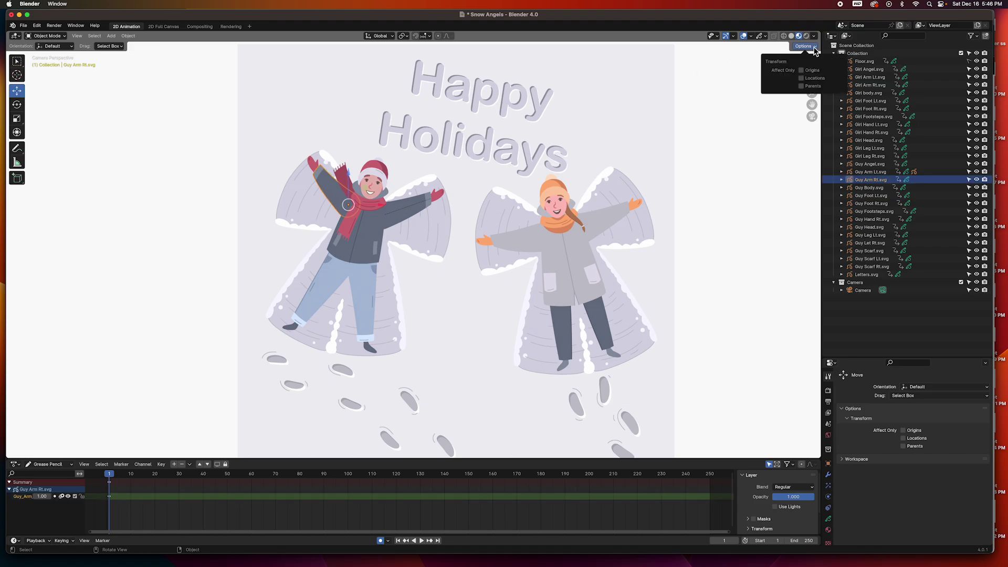
click(801, 71)
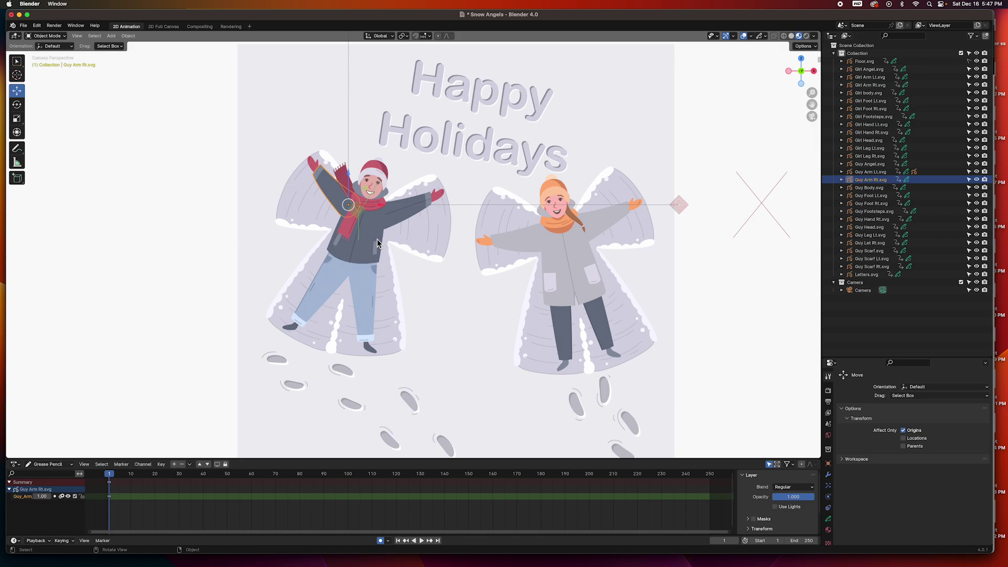
Step: Shift the guy's head origin slightly at the base of his neck, and turn off the origins-only transform option
click(378, 171)
scroll(377, 178, down, 4)
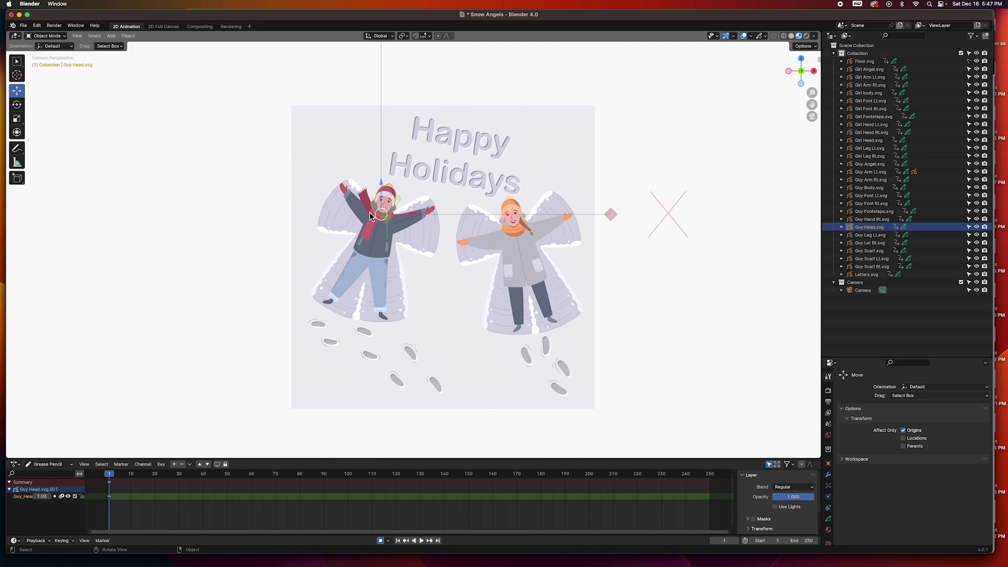
scroll(370, 217, up, 3)
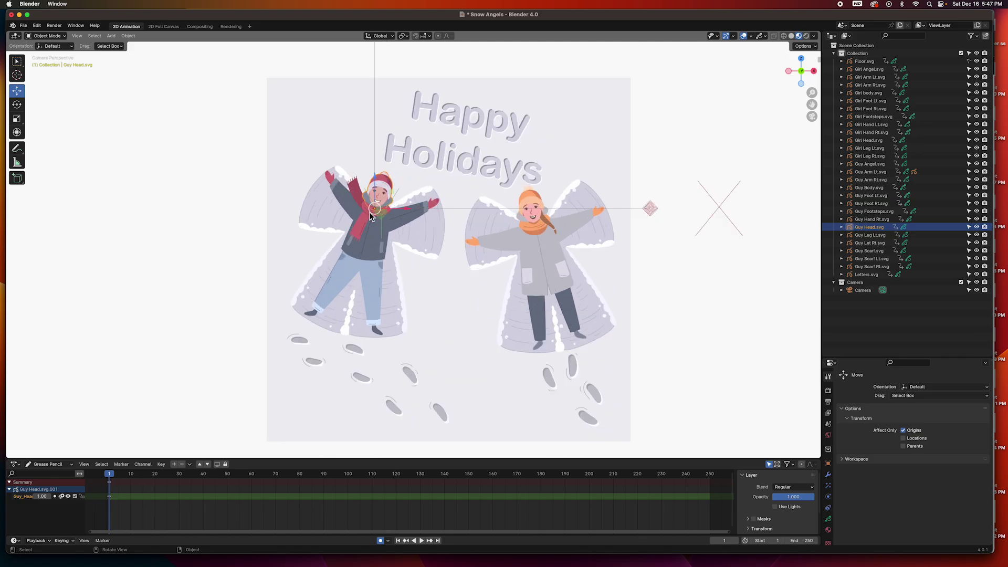
key(KP_Decimal)
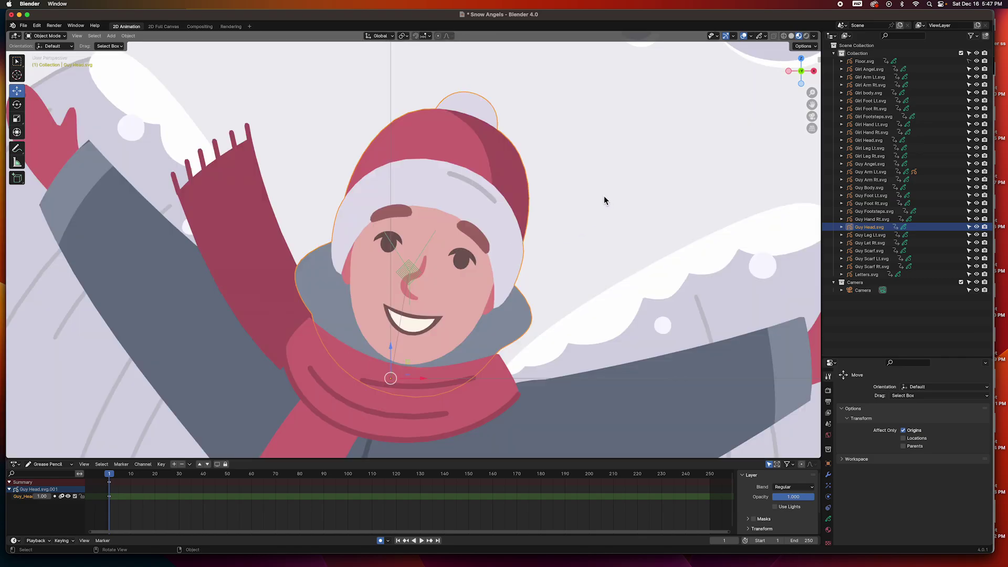
click(393, 378)
drag(393, 378, 385, 379)
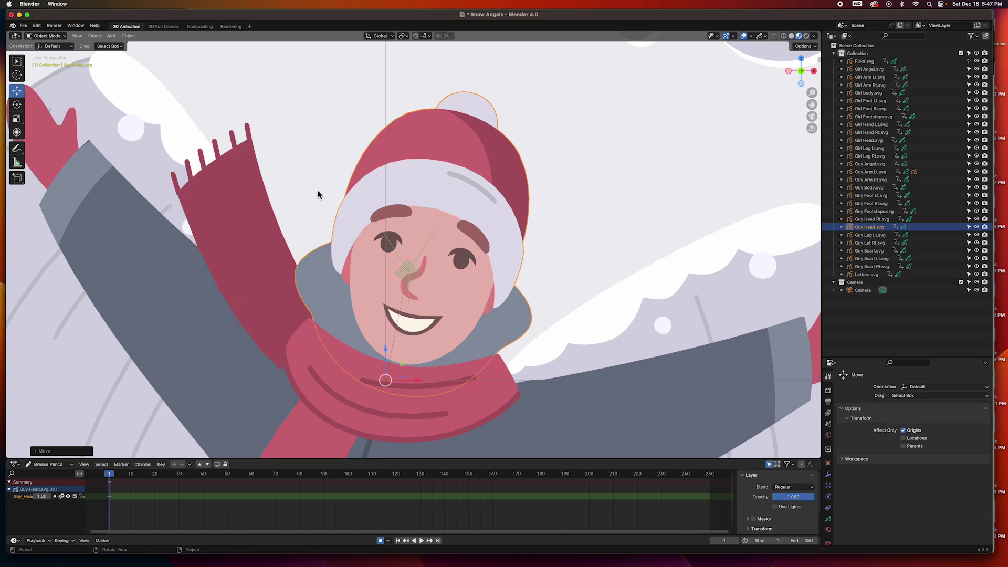
click(804, 46)
click(802, 70)
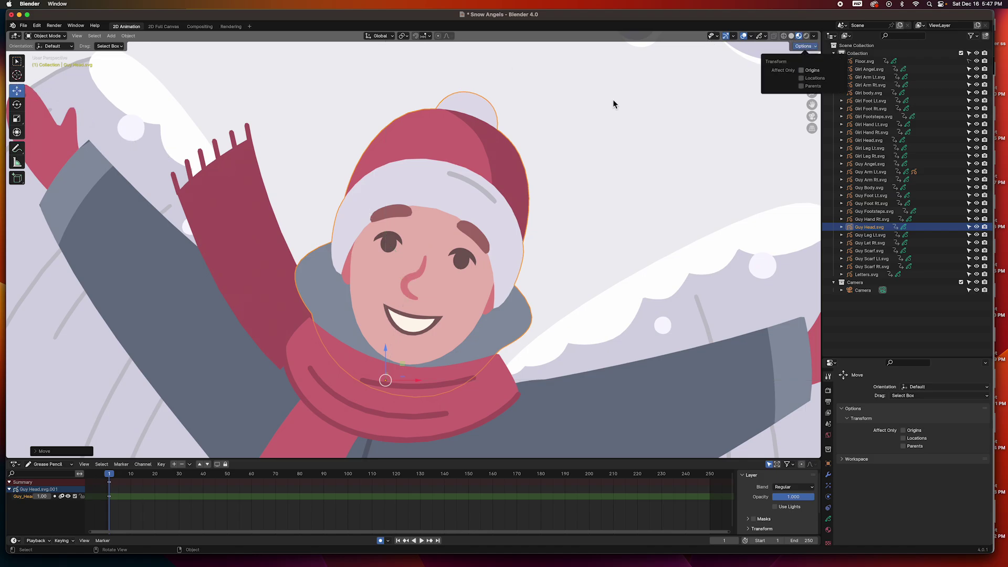
Step: Try rotating the guy's head and neck scarf about their origins with the Rotate tool
click(17, 104)
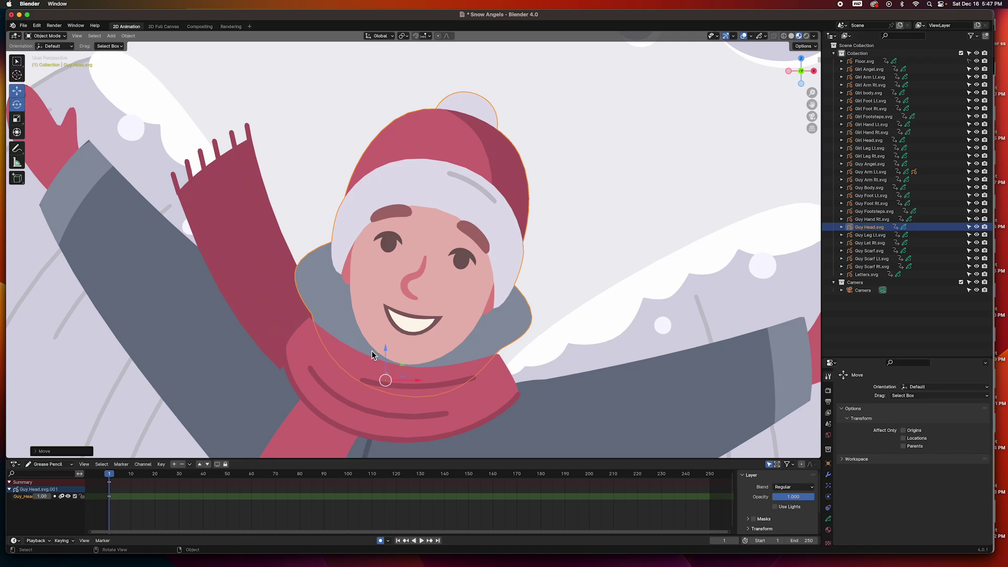
mouse_move(402, 360)
mouse_down()
mouse_move(383, 356)
mouse_move(428, 373)
mouse_move(403, 366)
mouse_up()
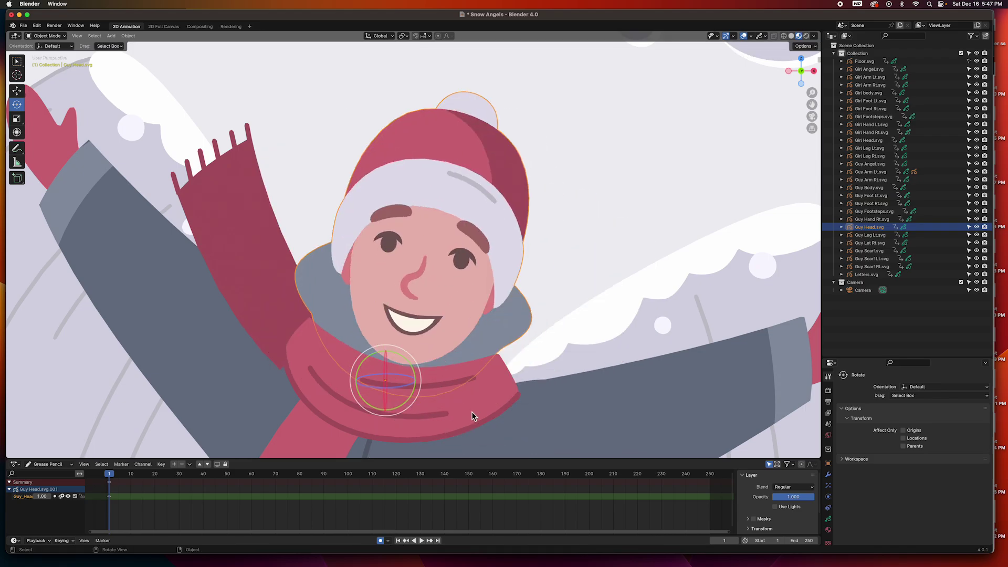
click(360, 377)
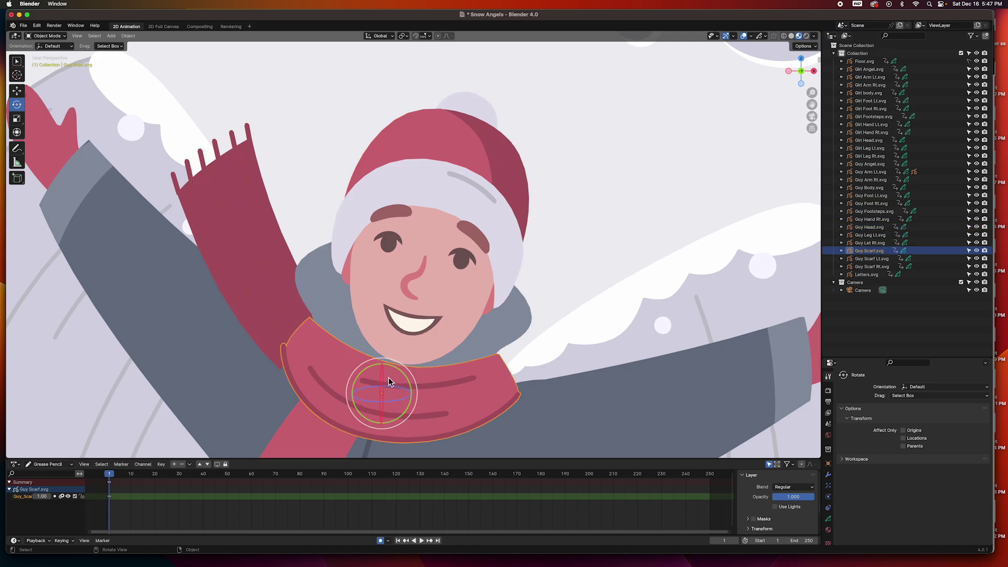
drag(402, 372, 385, 367)
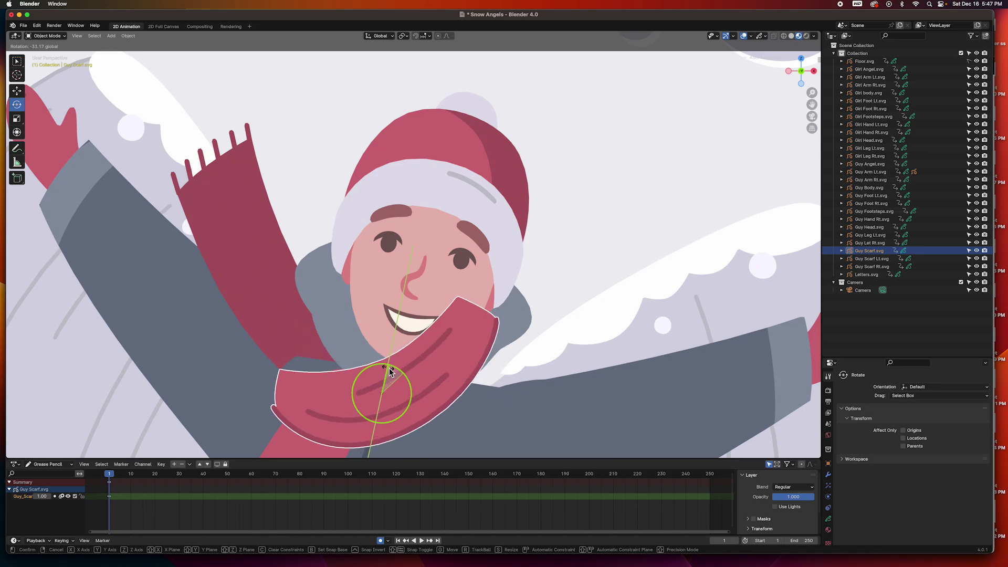
right_click(385, 368)
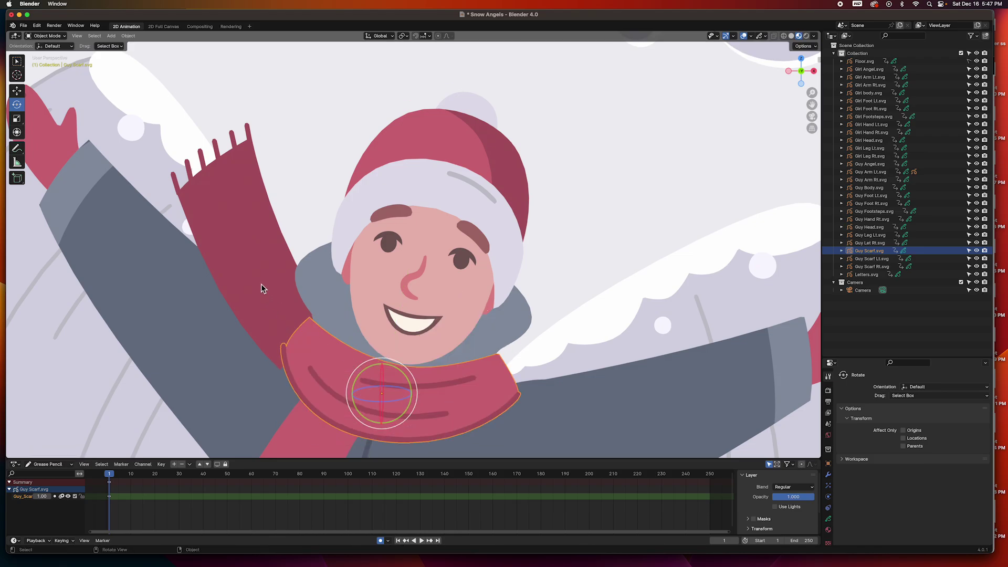
Step: Try rotating the guy's right scarf end about its origin at the neck
click(261, 284)
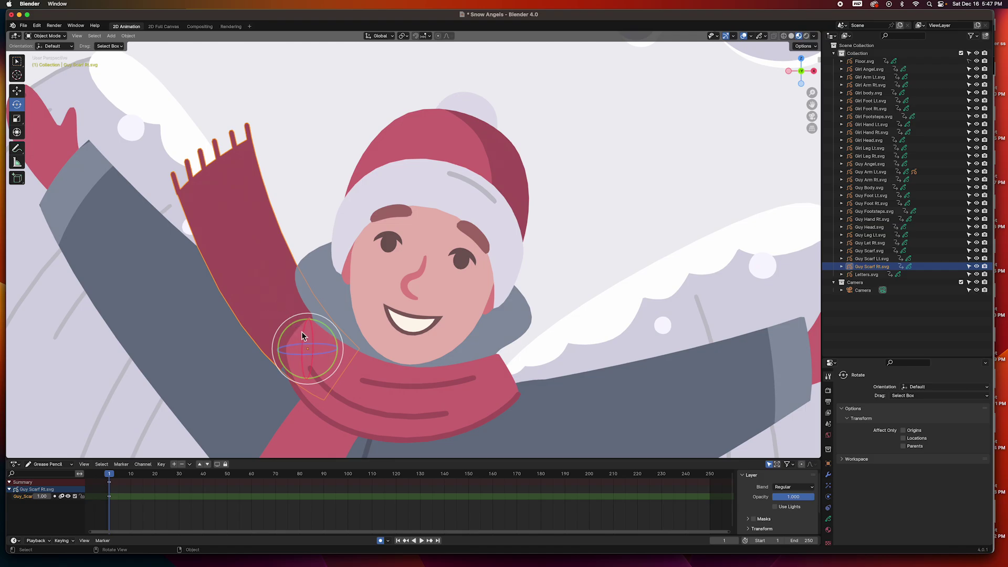
drag(308, 321, 272, 334)
scroll(391, 341, up, 3)
scroll(392, 342, down, 4)
scroll(390, 341, down, 5)
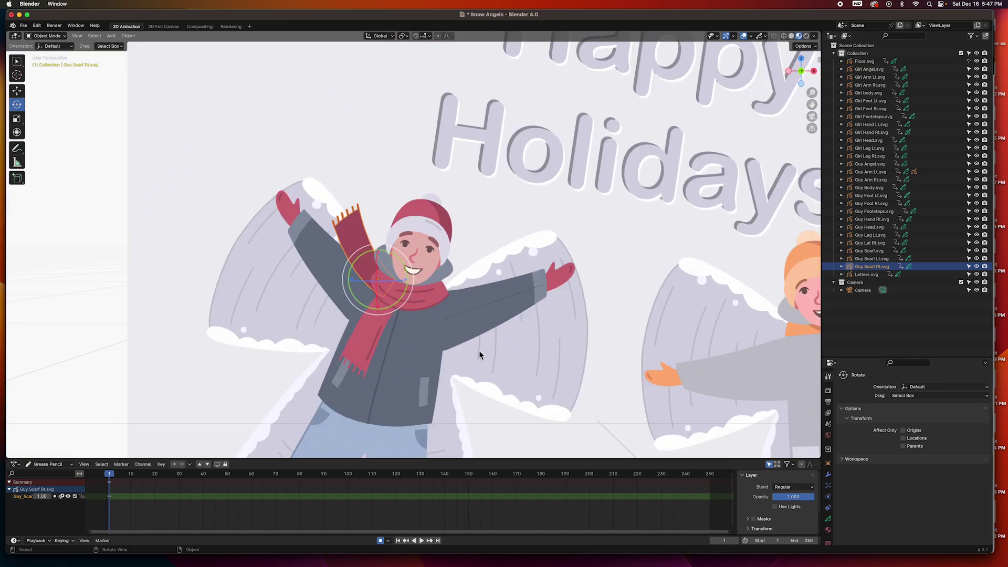
Step: Try rotating the guy's left arm down about its shoulder origin, restore its raised pose, and deselect it
click(465, 301)
drag(465, 301, 467, 348)
key(alt+a)
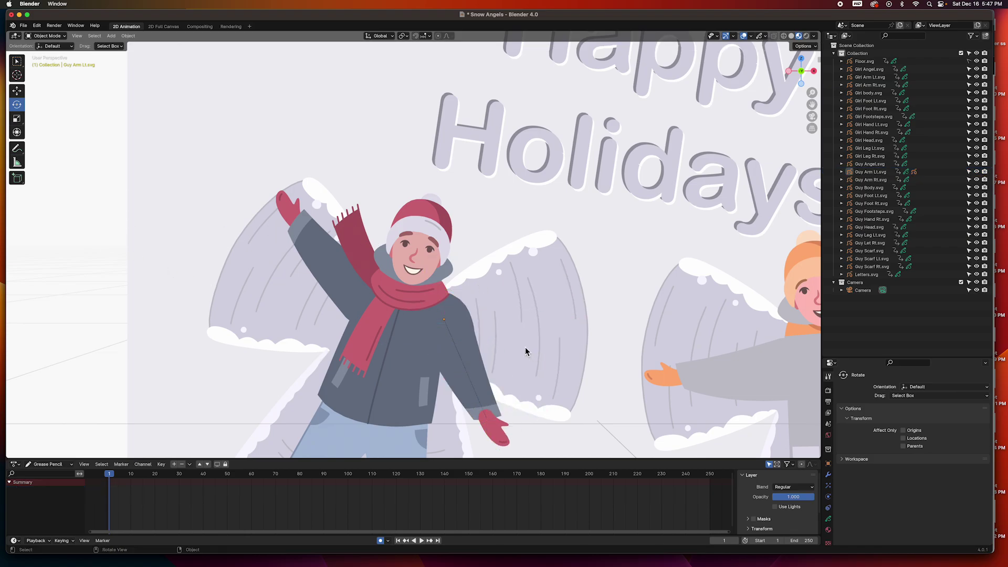
click(474, 356)
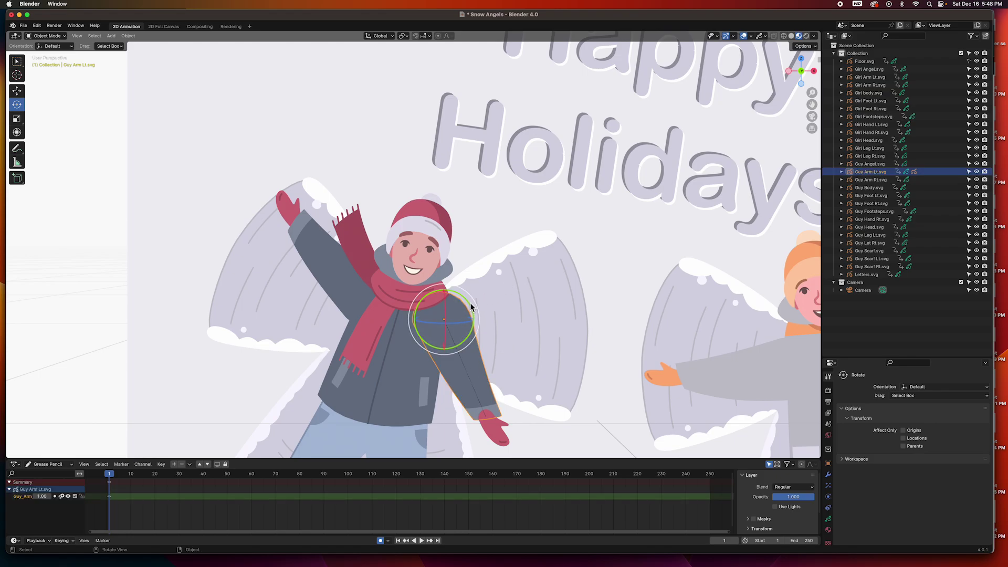
drag(470, 307, 471, 307)
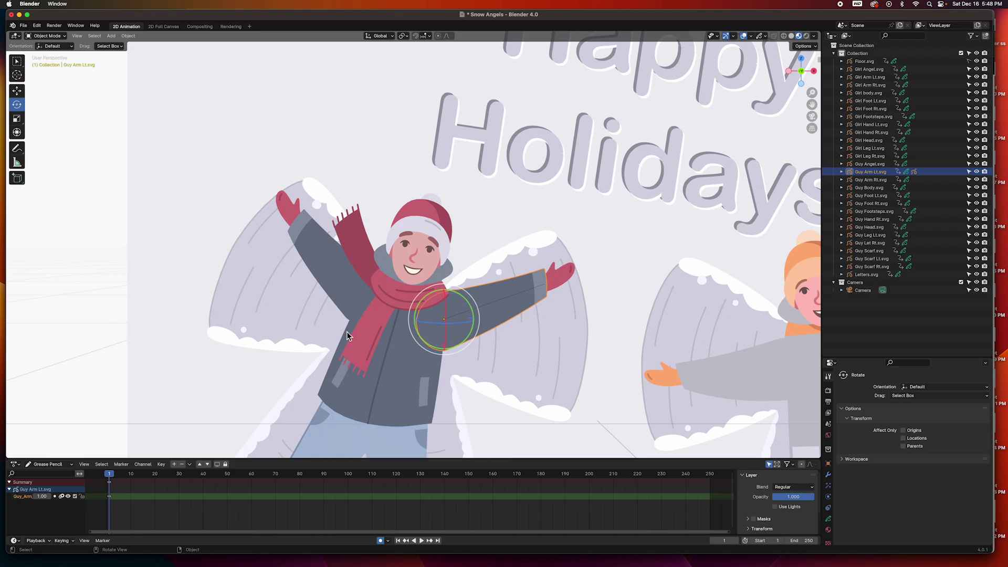
key(alt+a)
Step: Try rotating the guy's left leg about its hip origin
scroll(346, 332, up, 3)
scroll(357, 339, down, 4)
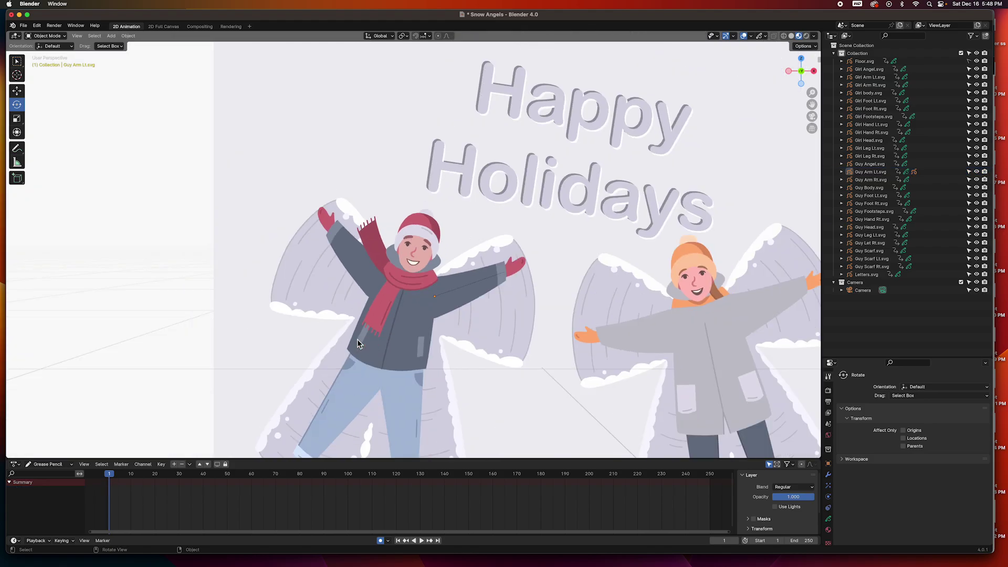
click(408, 366)
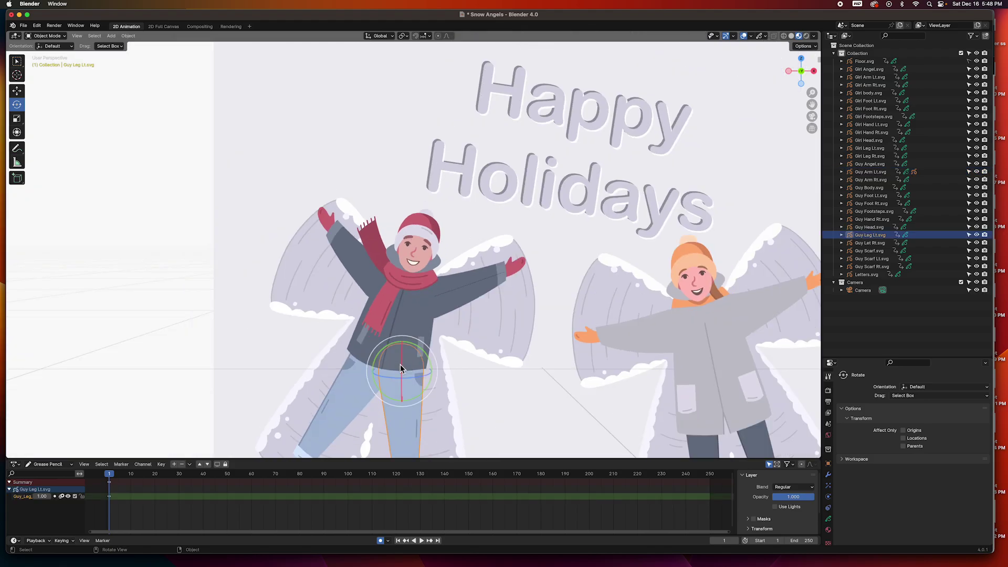
mouse_move(425, 357)
mouse_down()
mouse_move(413, 348)
mouse_move(436, 351)
mouse_up()
Step: View the whole scene through the camera with nothing selected, and switch to Chrome to compare the original Freepik illustration
key(KP_0)
click(672, 285)
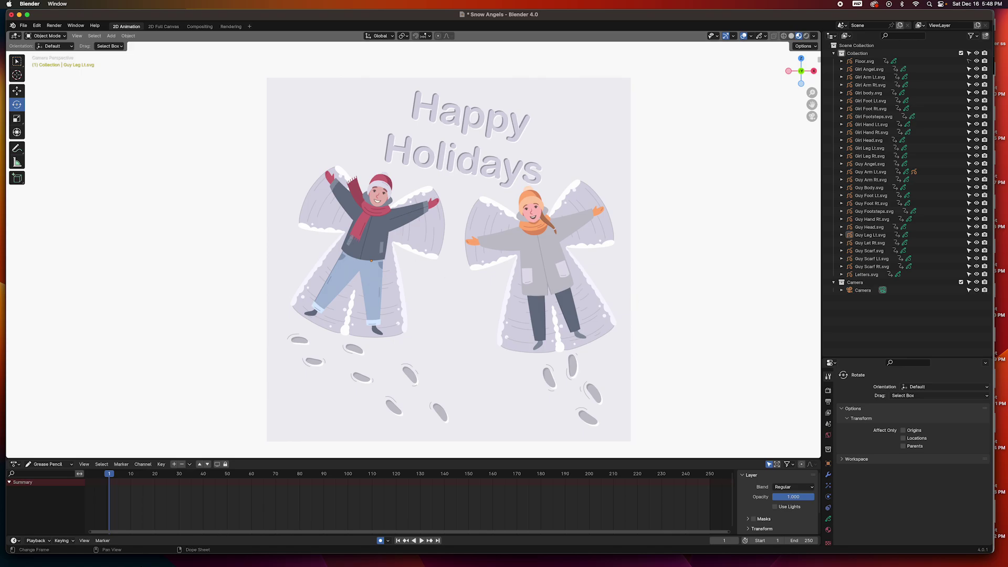
mouse_move(147, 562)
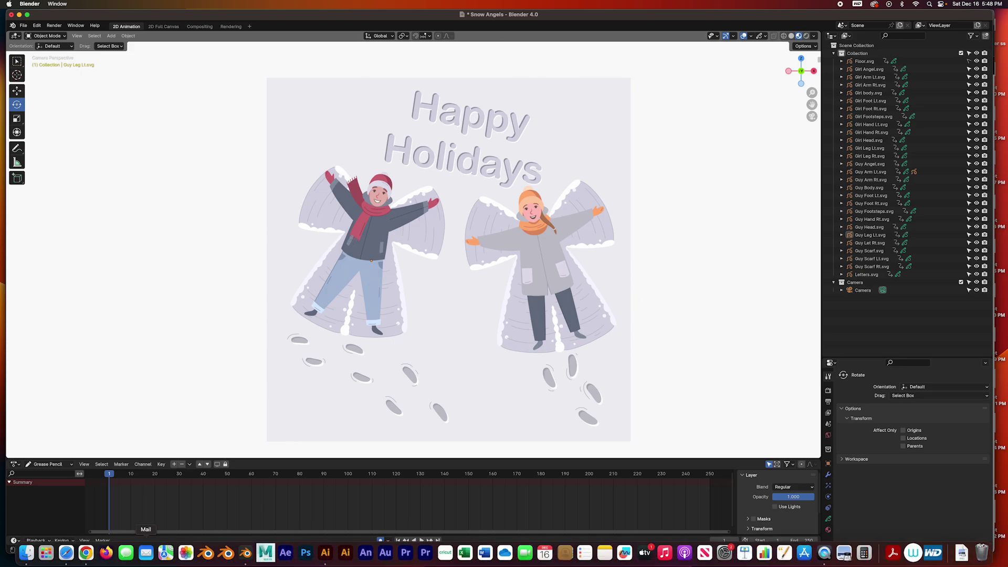
click(86, 554)
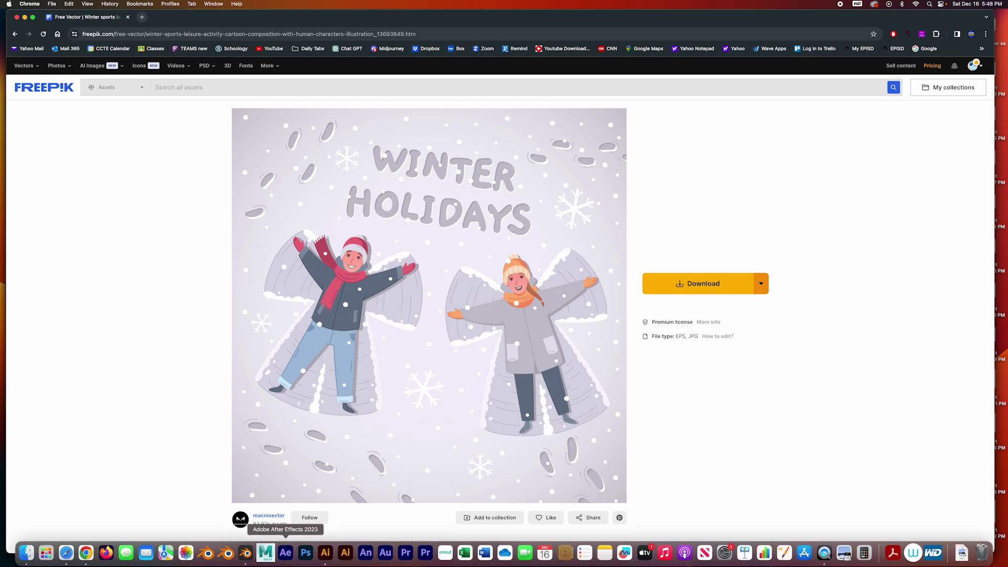
Step: Switch to Illustrator and check which layer the guy's head group belongs to in the Snow Angels L2A file
click(326, 562)
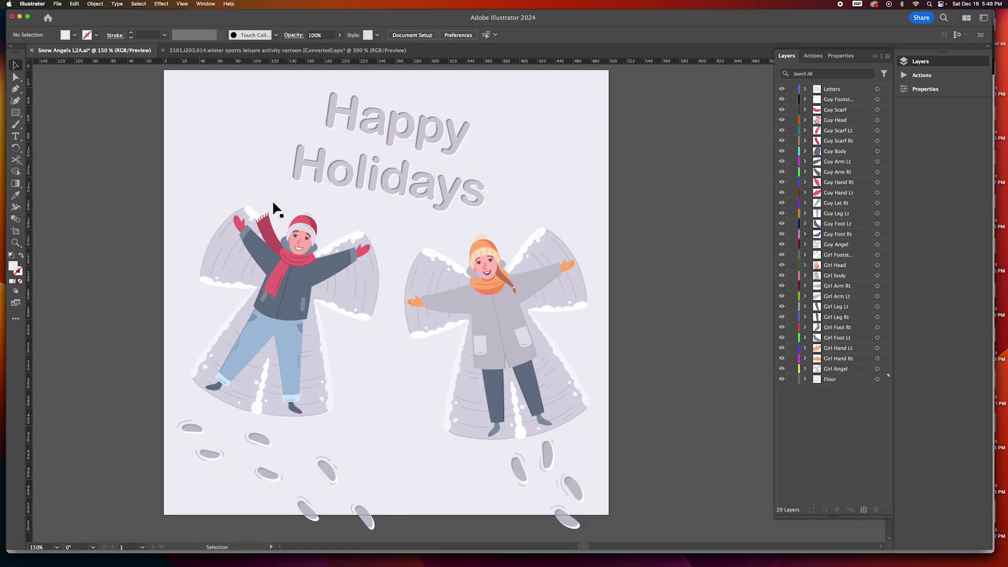
click(299, 246)
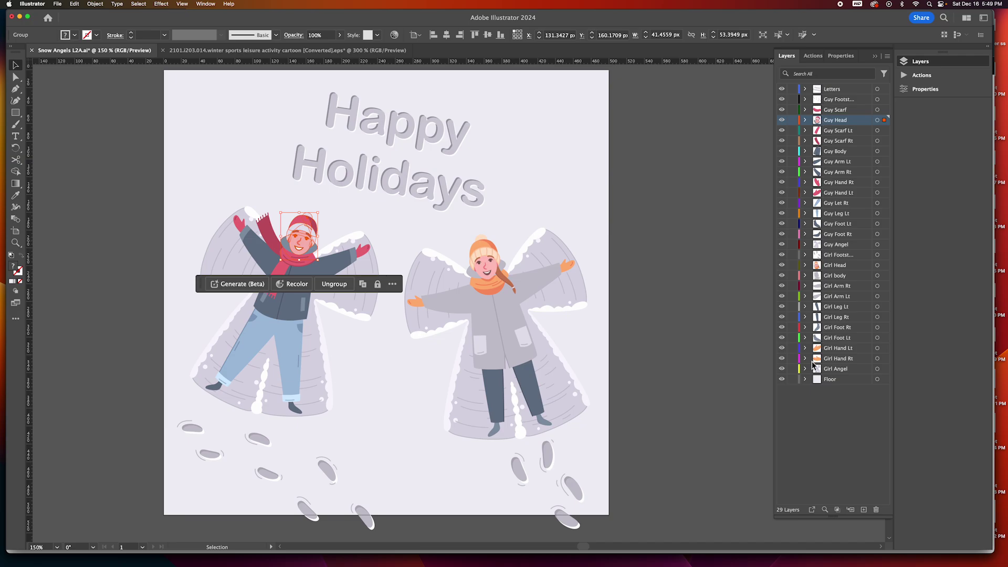
click(688, 338)
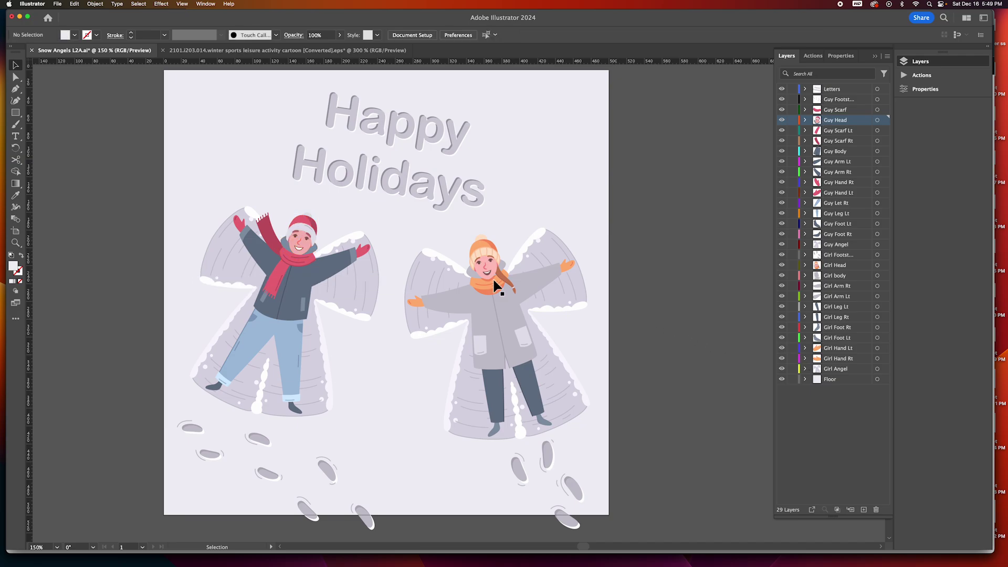
Step: Review the layer assets and SVG format setting in Export for Screens, and close it without exporting
click(58, 5)
mouse_move(71, 181)
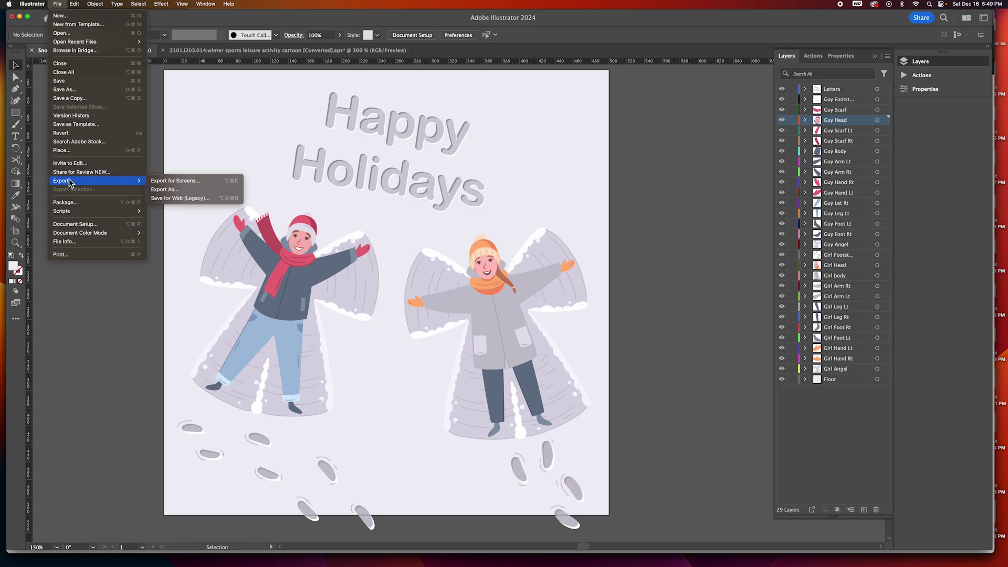
click(169, 181)
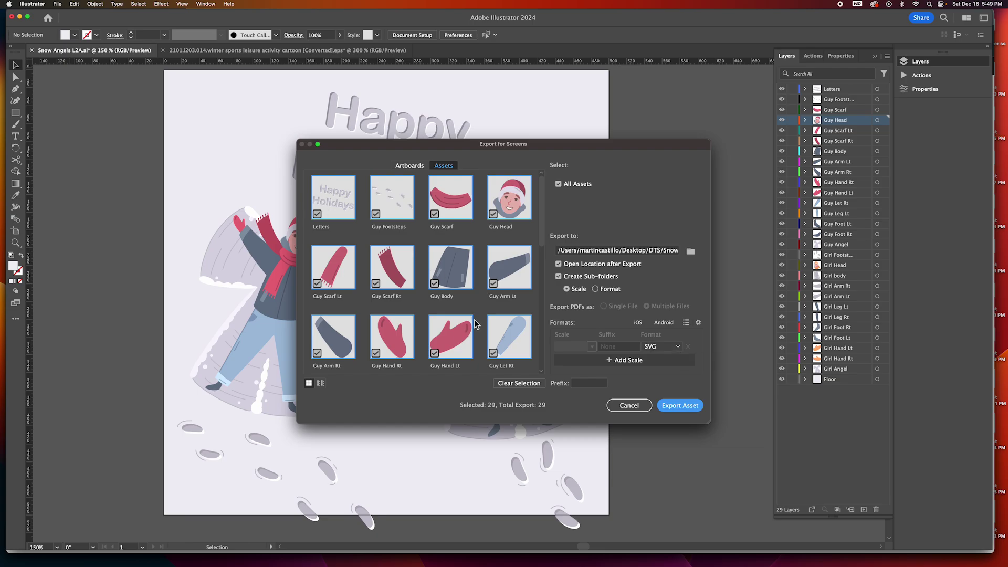
scroll(473, 323, down, 5)
scroll(474, 322, up, 5)
scroll(475, 322, down, 5)
scroll(473, 319, up, 5)
click(629, 405)
Step: Switch to Finder to look into the SVGs folder of the Snow Angels L2A project, and return to Blender
click(26, 552)
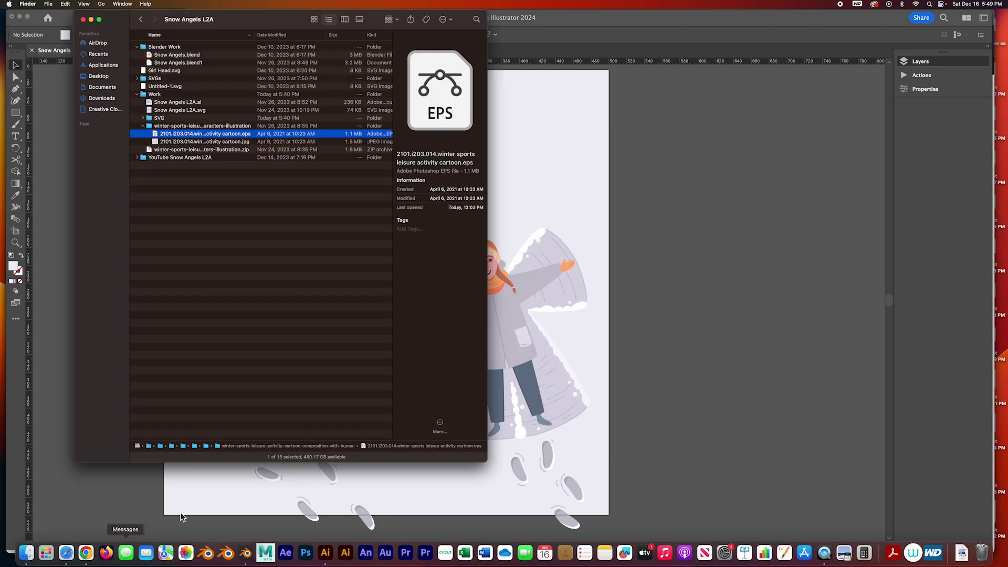
click(137, 78)
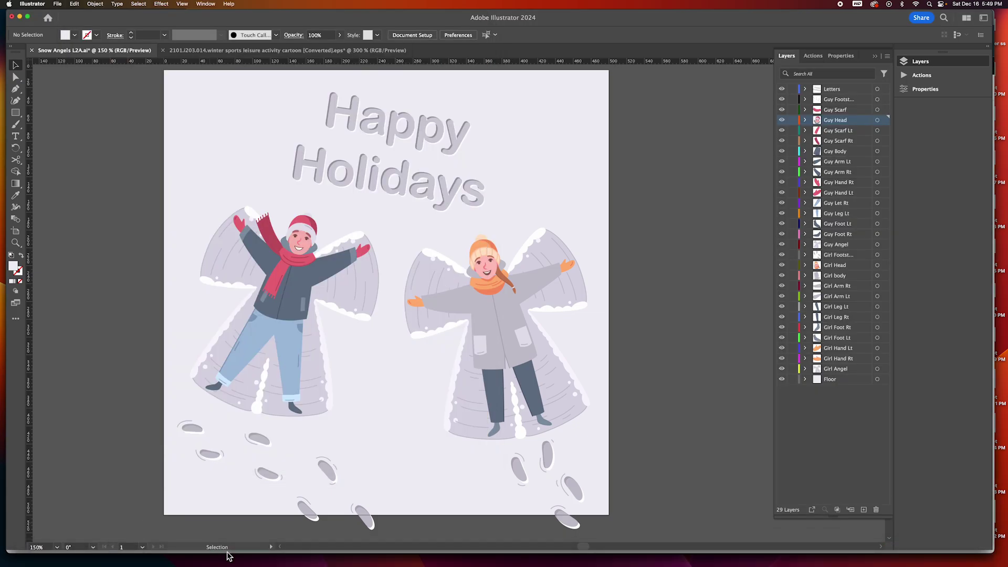
click(245, 553)
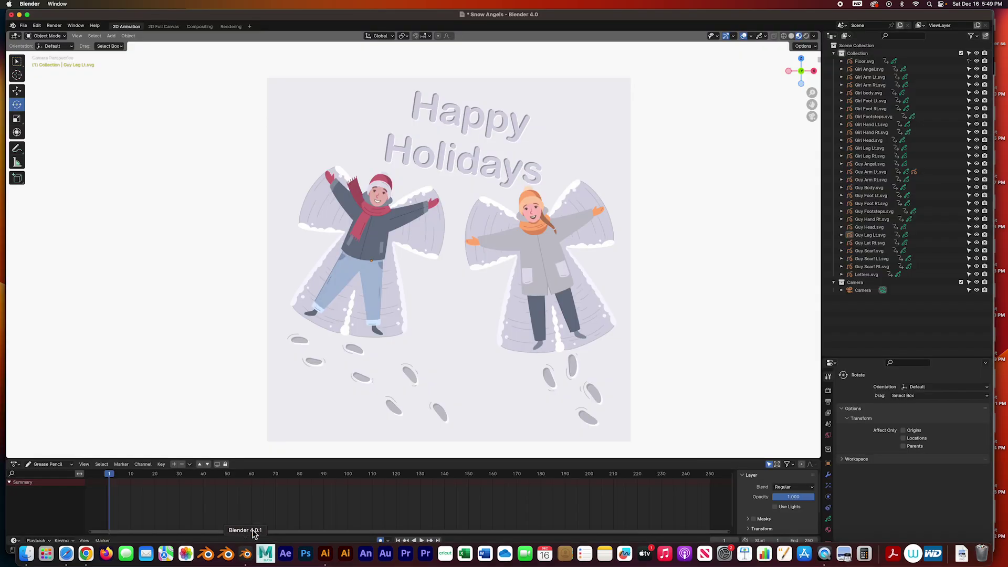
Step: Look up the SVG as Grease Pencil import option without importing anything
click(25, 27)
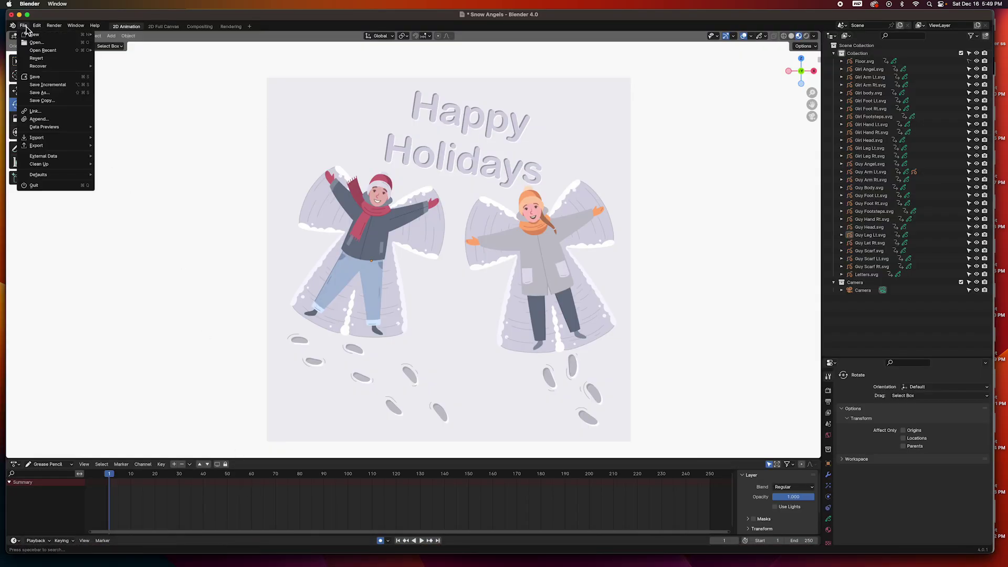
mouse_move(37, 138)
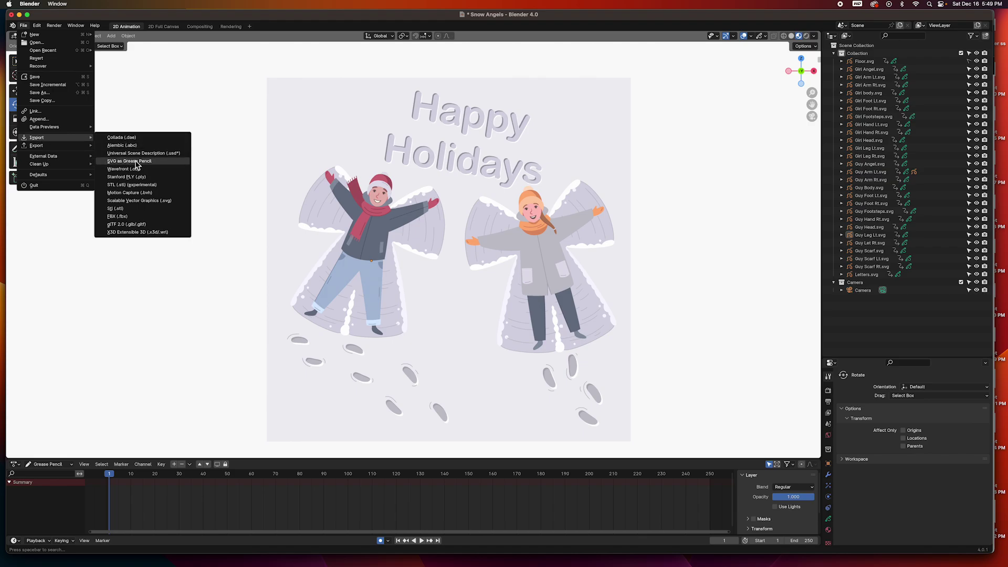
key(Escape)
key(Escape)
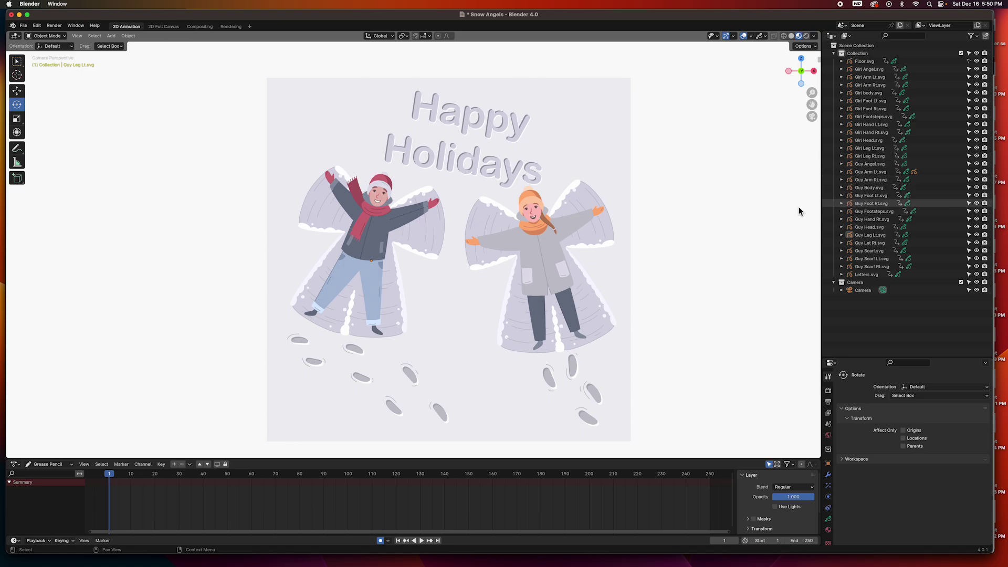
Step: Select the girl's snow angel shape
click(579, 205)
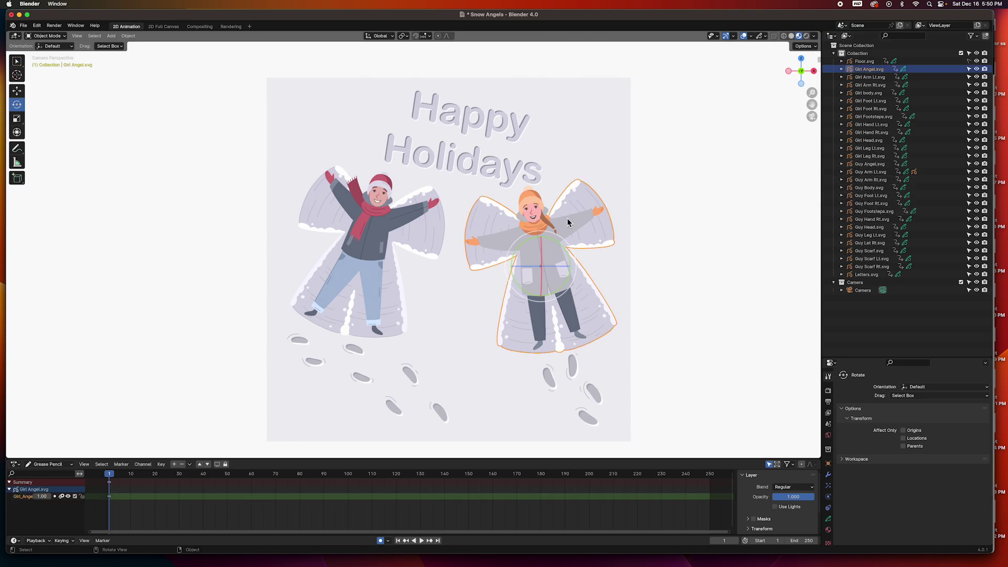